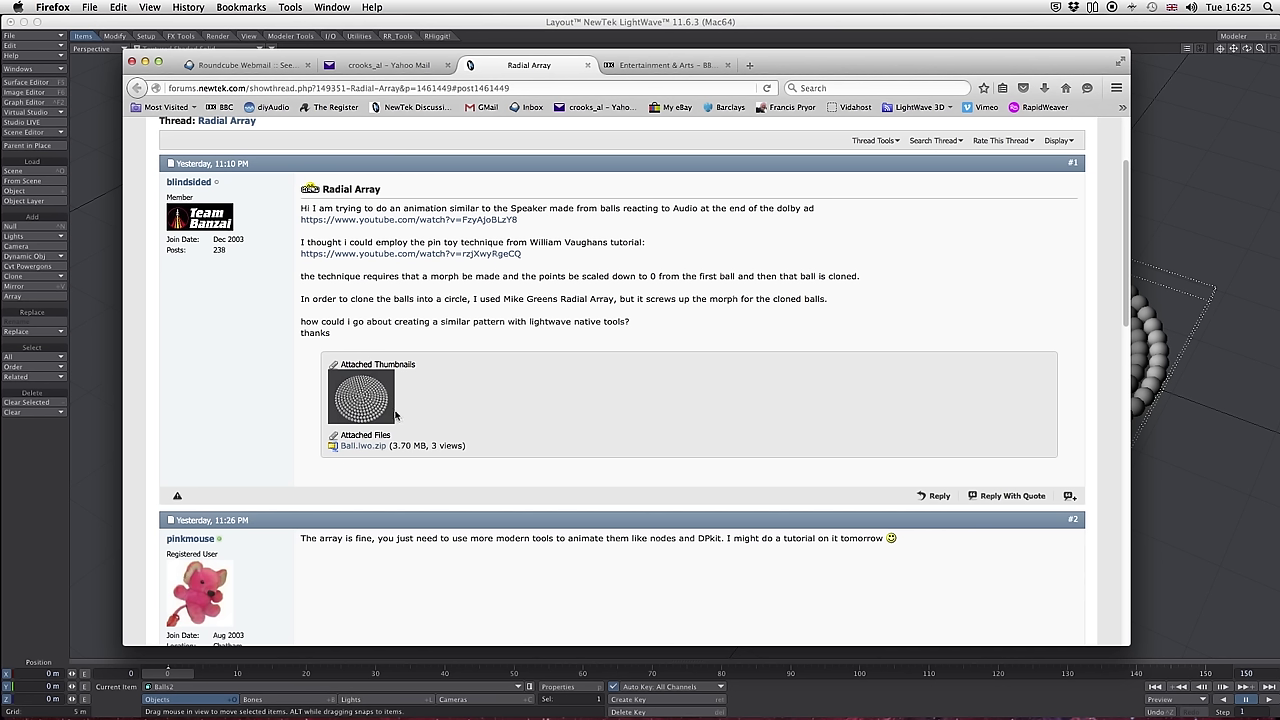
- Move the forum browser window out of the way and switch to the LightWave Layout scene
click(782, 69)
drag(782, 69, 789, 64)
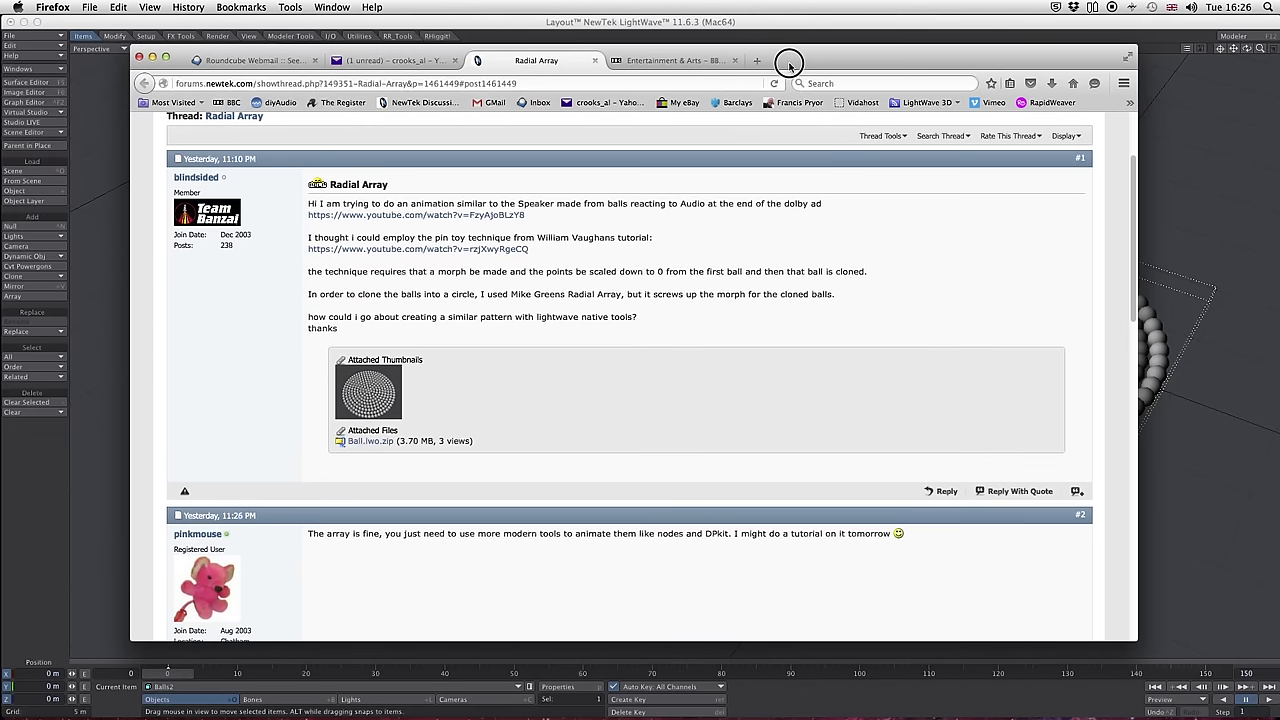
drag(789, 64, 1279, 60)
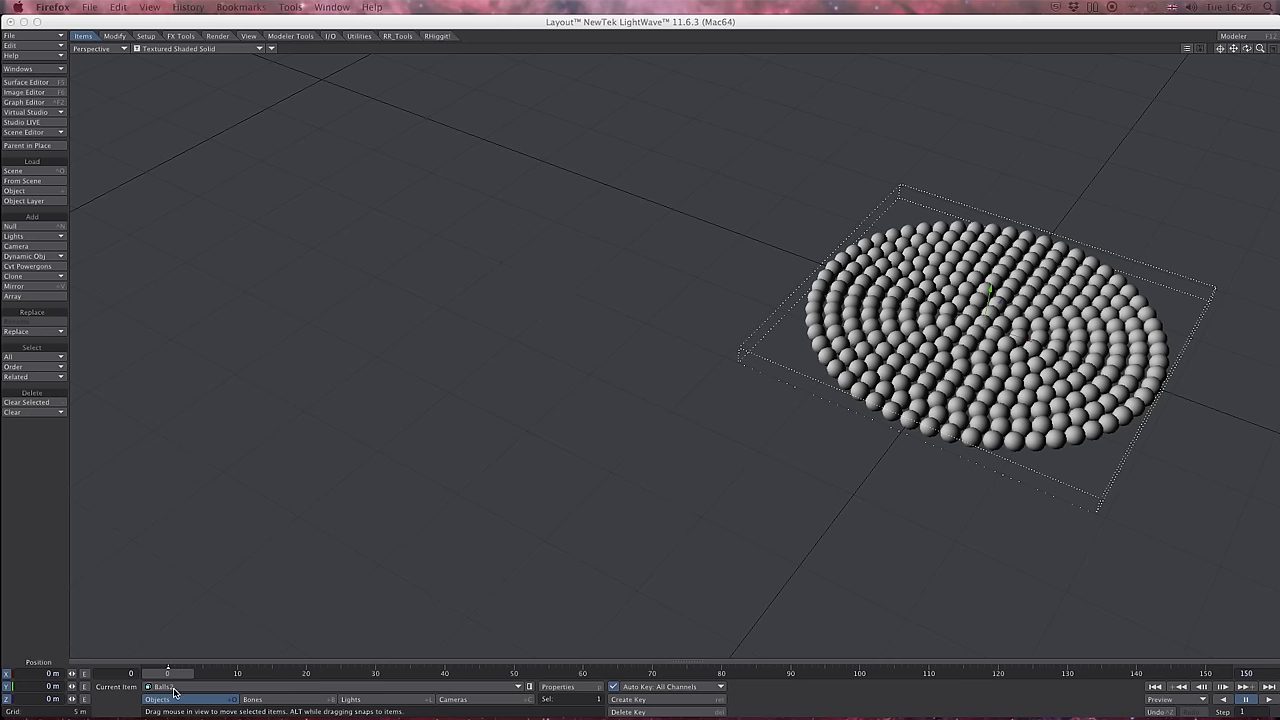
- Open the displacement node editor for the Balls2 object and reposition its Input and Displacement nodes
click(562, 688)
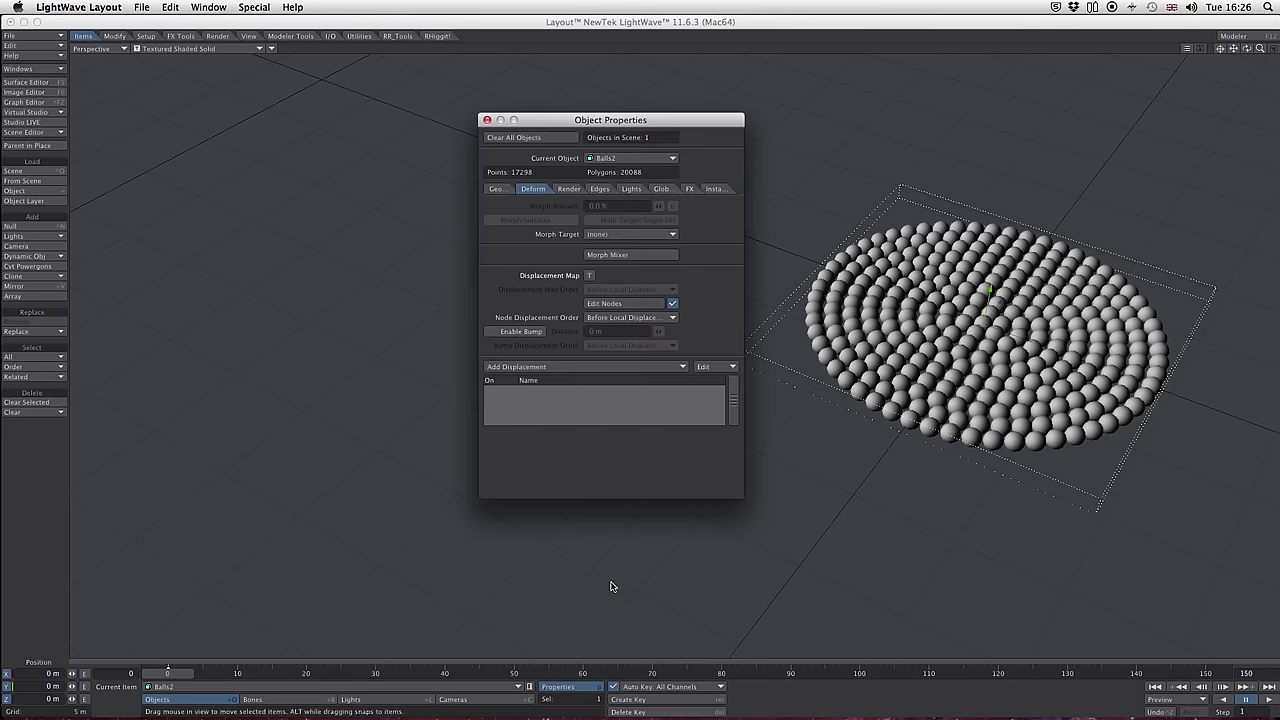
click(626, 303)
drag(565, 57, 527, 39)
drag(718, 301, 741, 299)
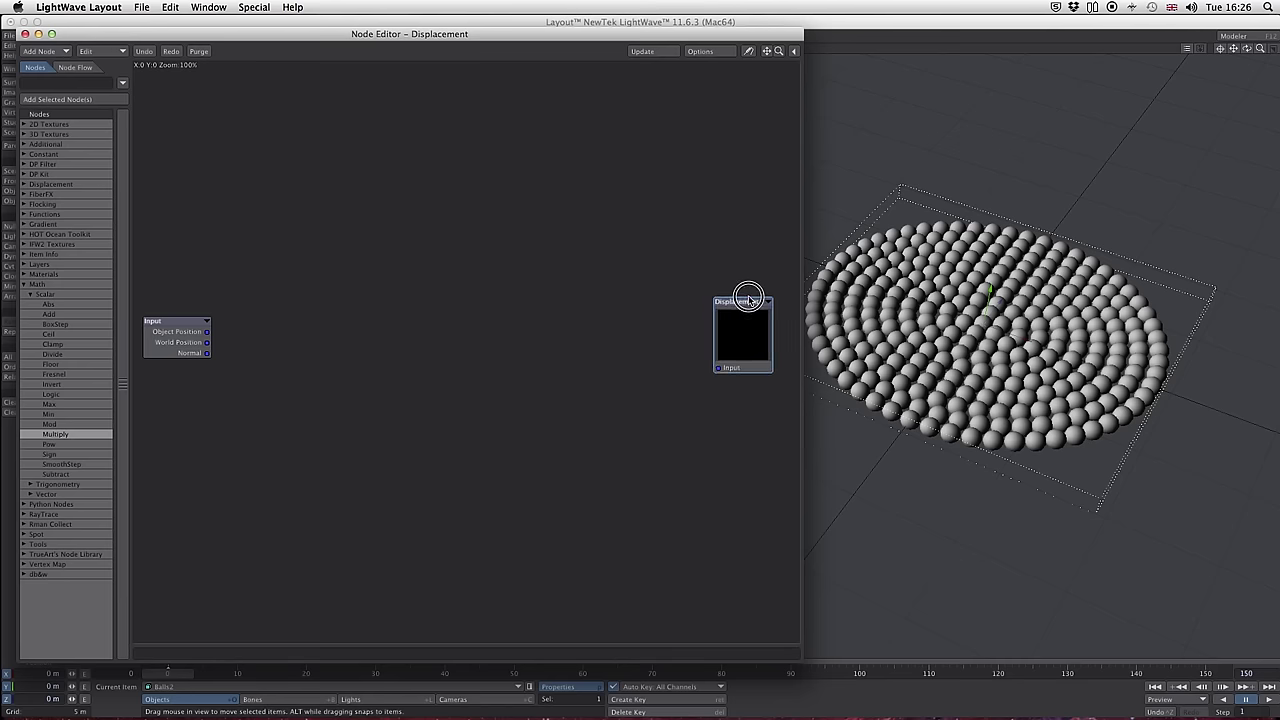
drag(185, 322, 201, 300)
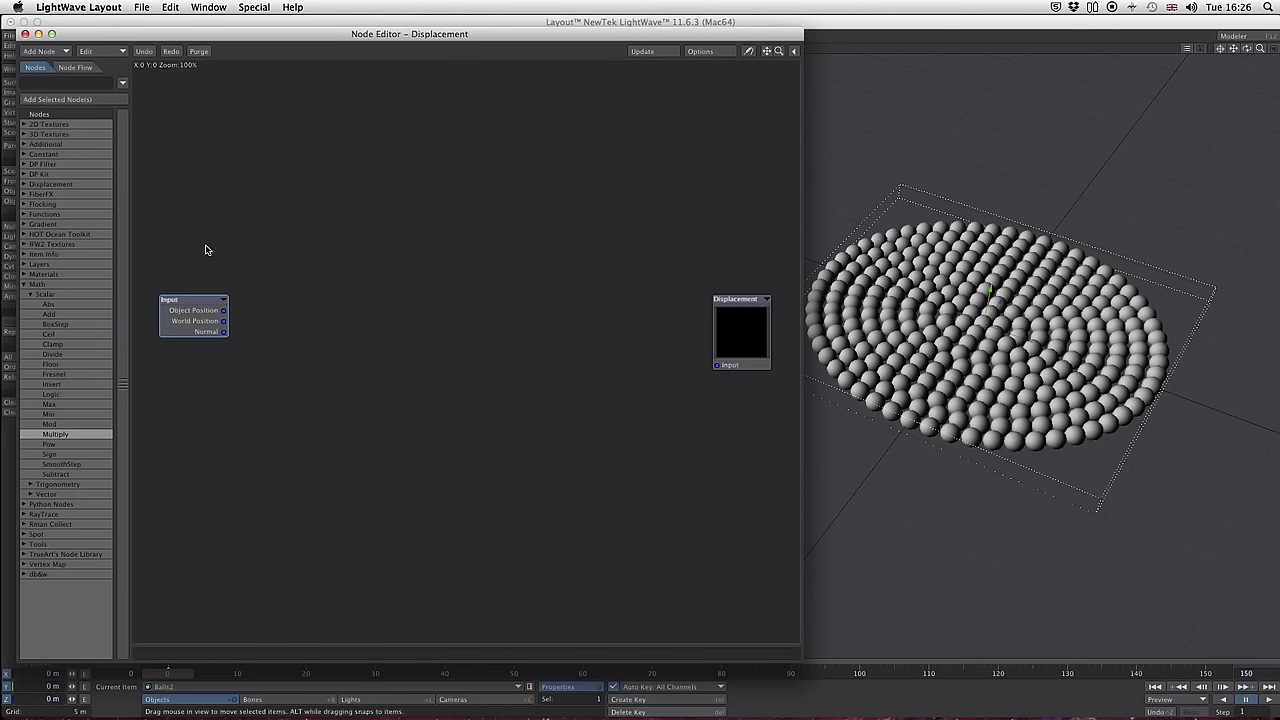
- Add a DP Kit Part Move node, connect its Delta output to the Displacement input, and place it beside that node
click(23, 286)
click(24, 174)
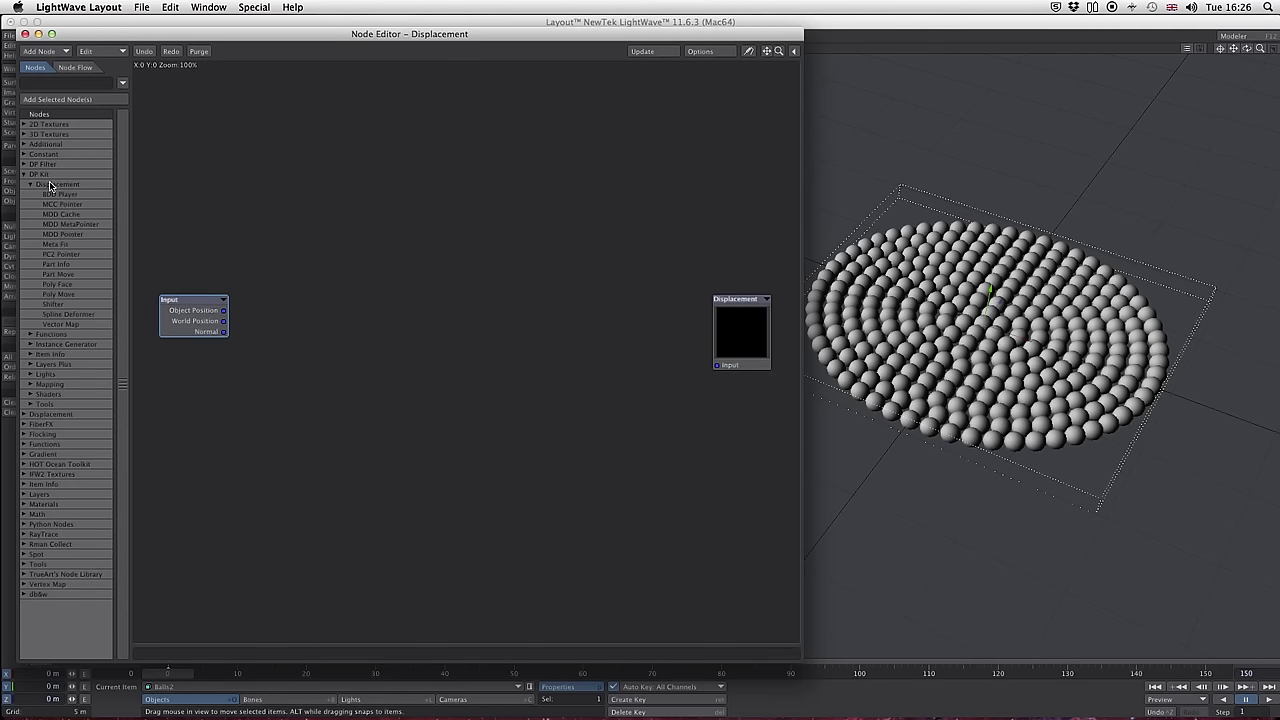
double_click(76, 274)
drag(468, 313, 716, 365)
drag(608, 303, 668, 356)
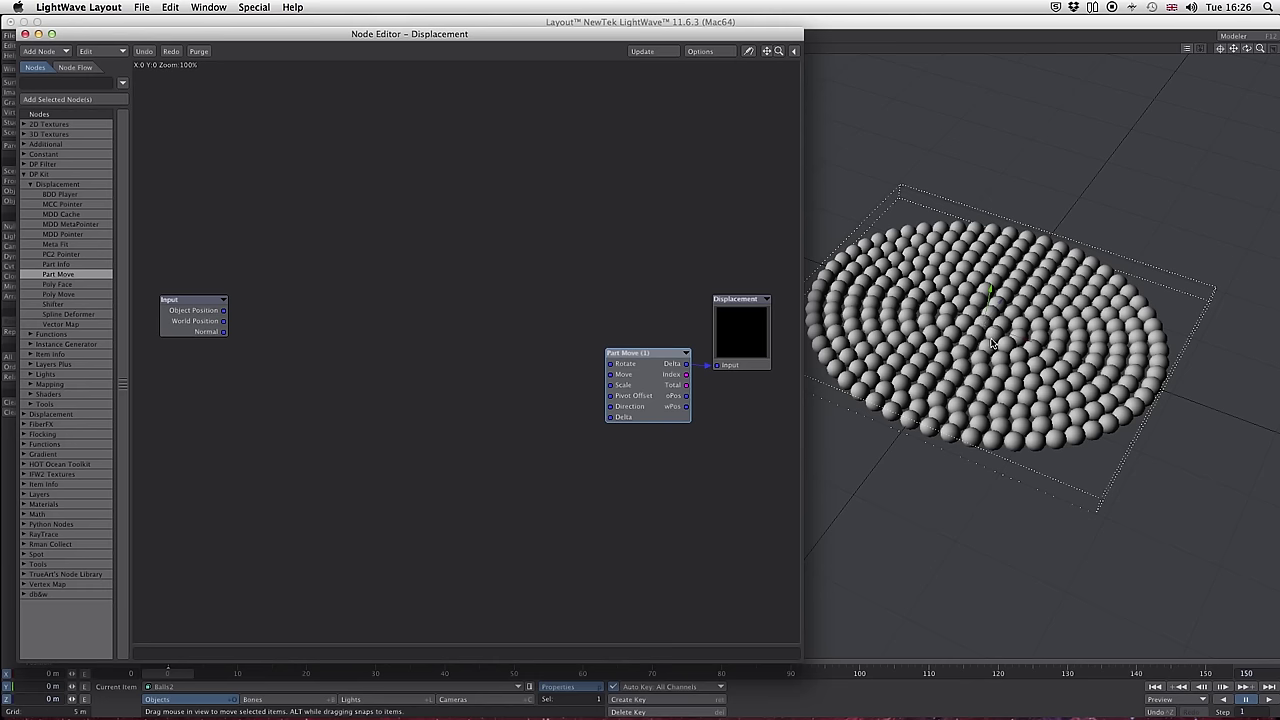
drag(636, 351, 643, 350)
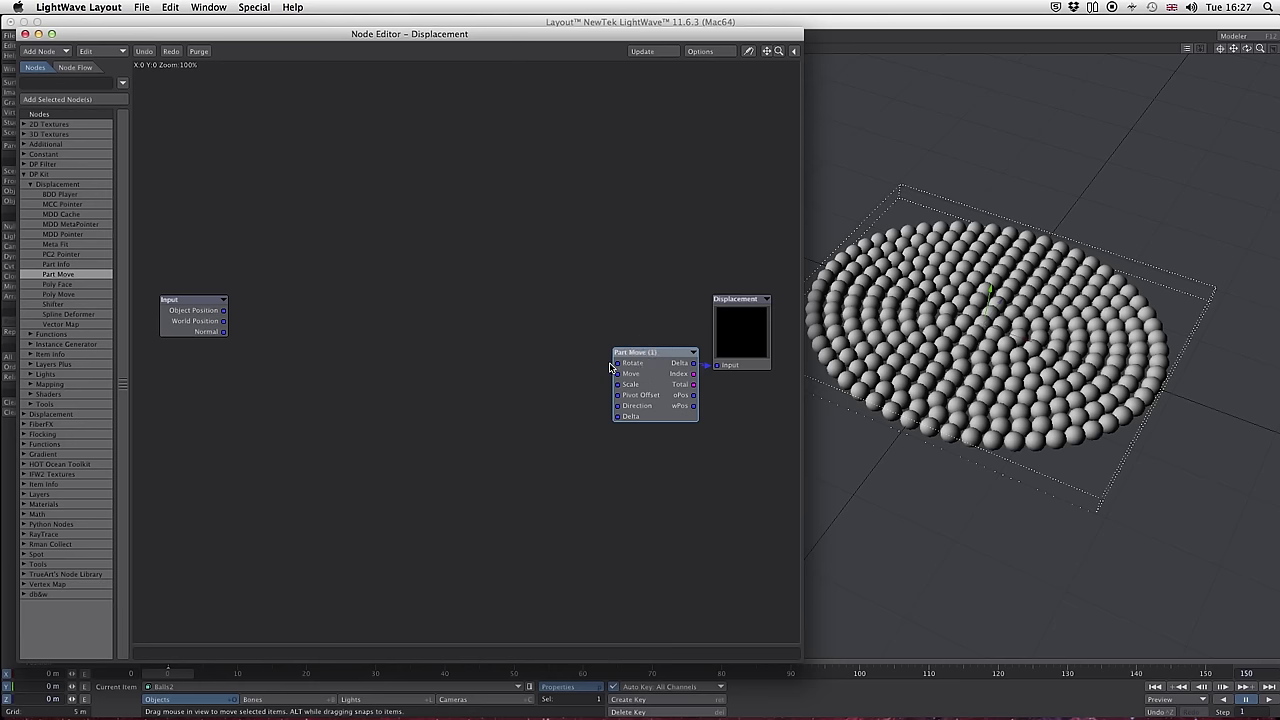
- Find and add a Make Vector node and connect its Vector output to Part Move's Move input
click(59, 82)
text(make)
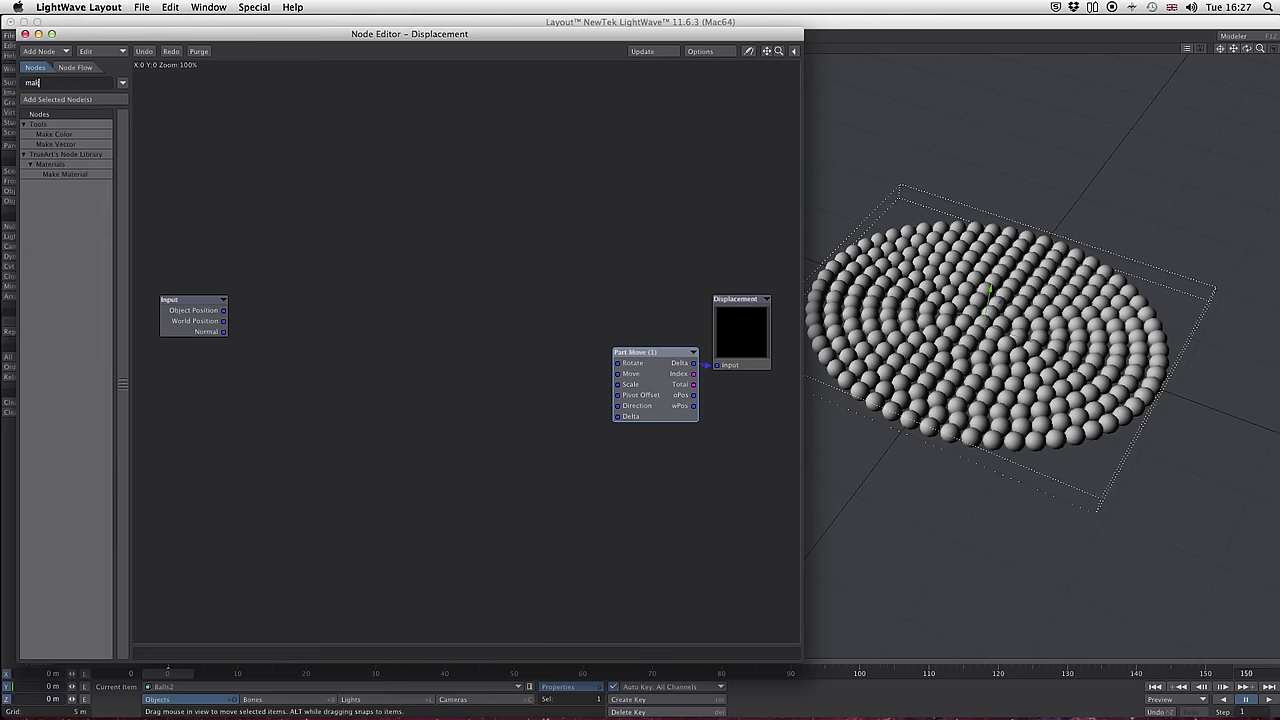
double_click(64, 144)
drag(480, 343, 572, 368)
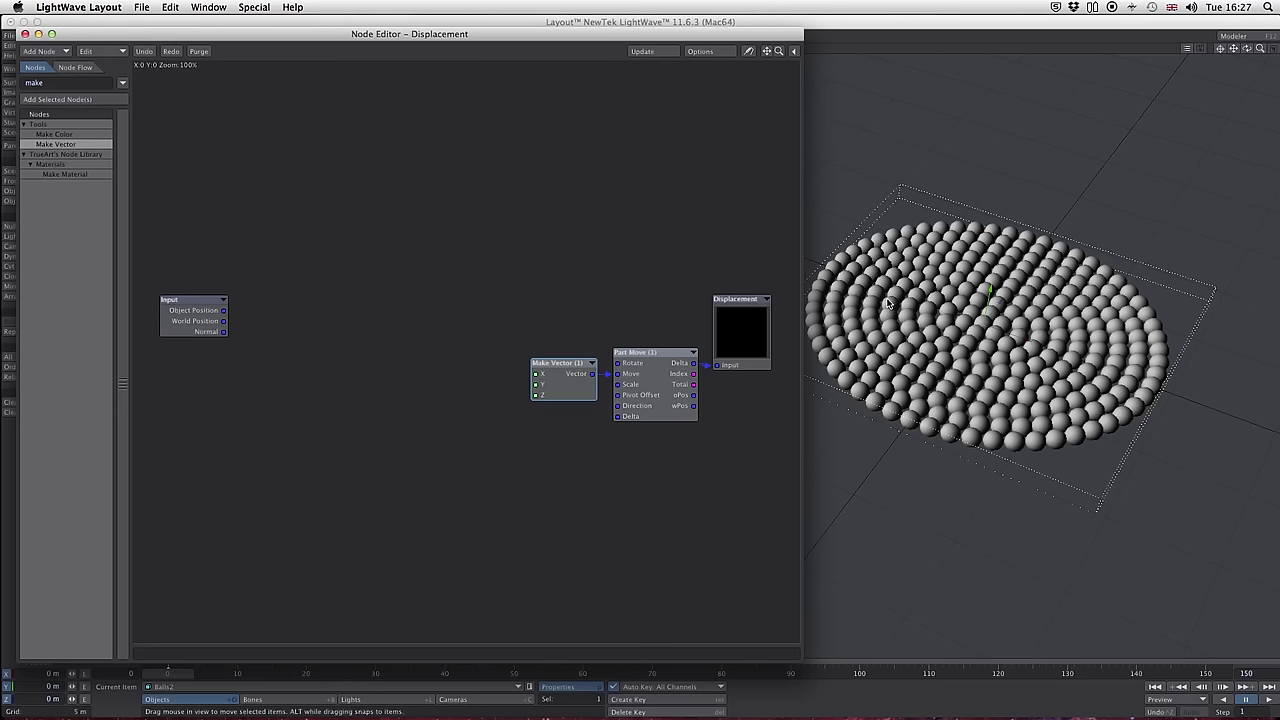
- Add a scalar Multiply math node and connect its Result to the Y input of Make Vector
double_click(27, 86)
key(BackSpace)
click(24, 176)
click(25, 285)
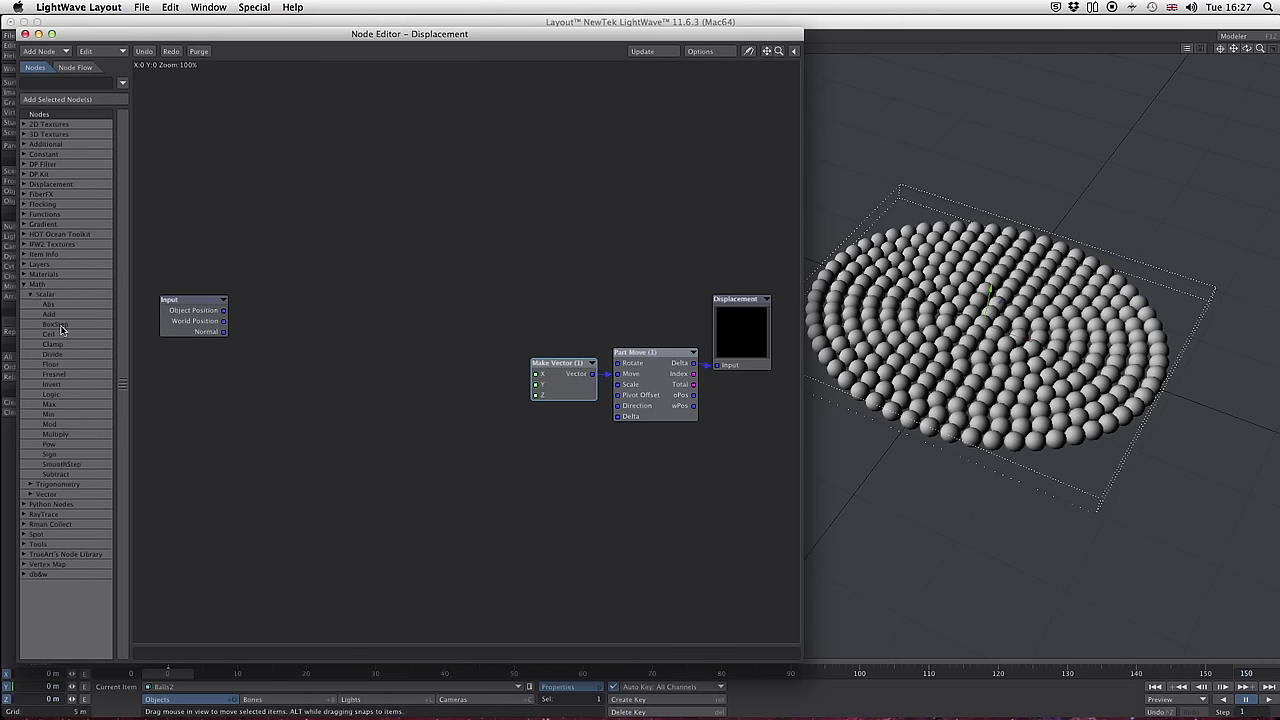
double_click(64, 434)
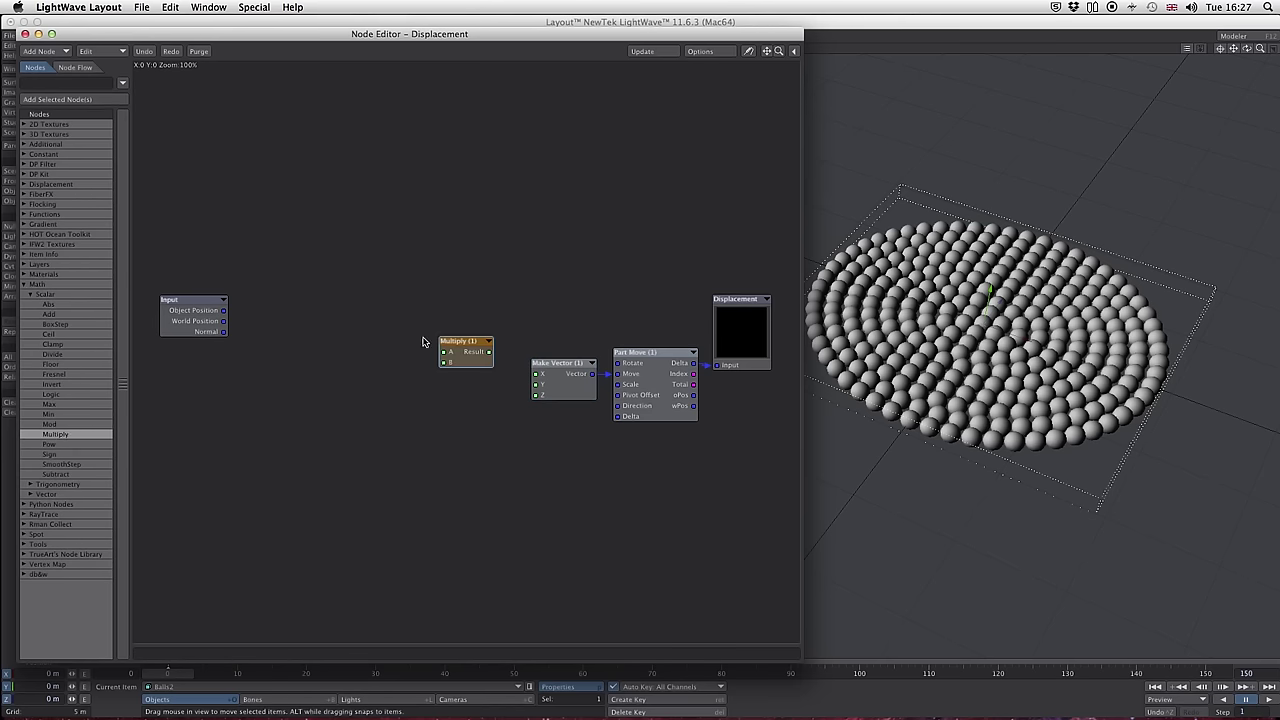
drag(465, 347, 494, 370)
- Set the Multiply node's B value to 1.0 and align the node beside Make Vector
double_click(494, 370)
click(600, 150)
text(1)
key(Return)
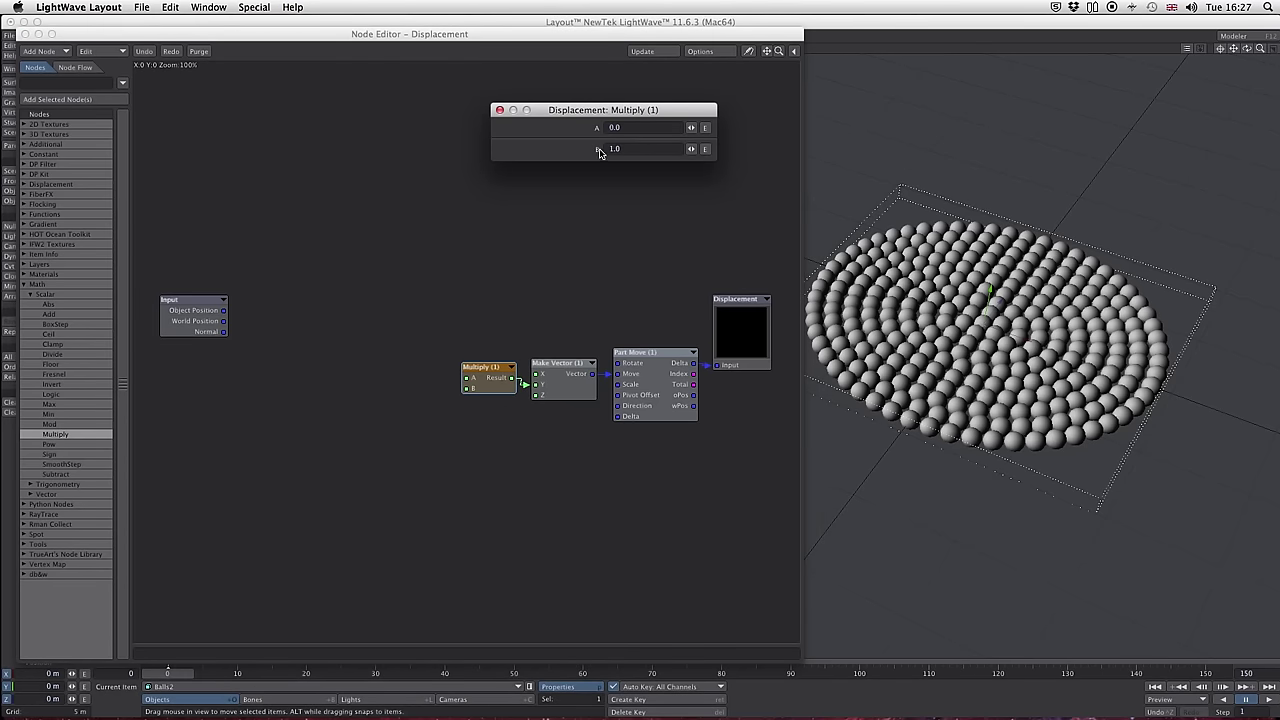
click(500, 110)
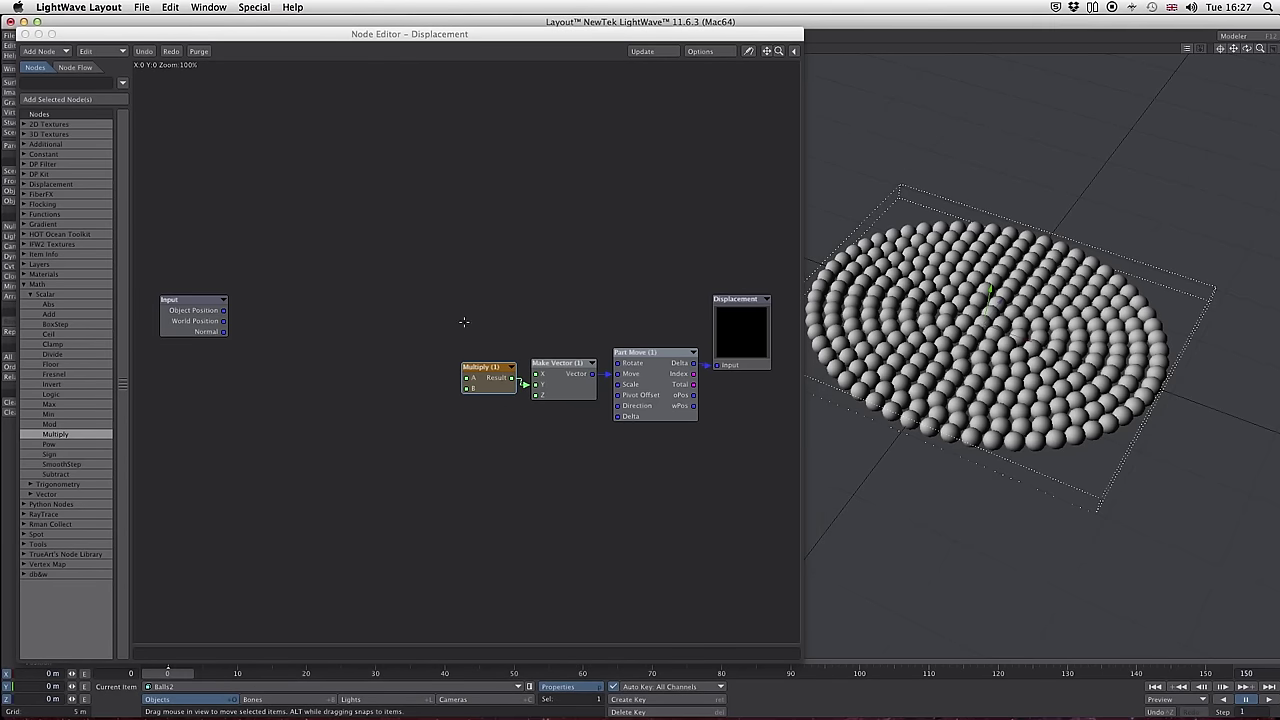
drag(498, 372, 498, 375)
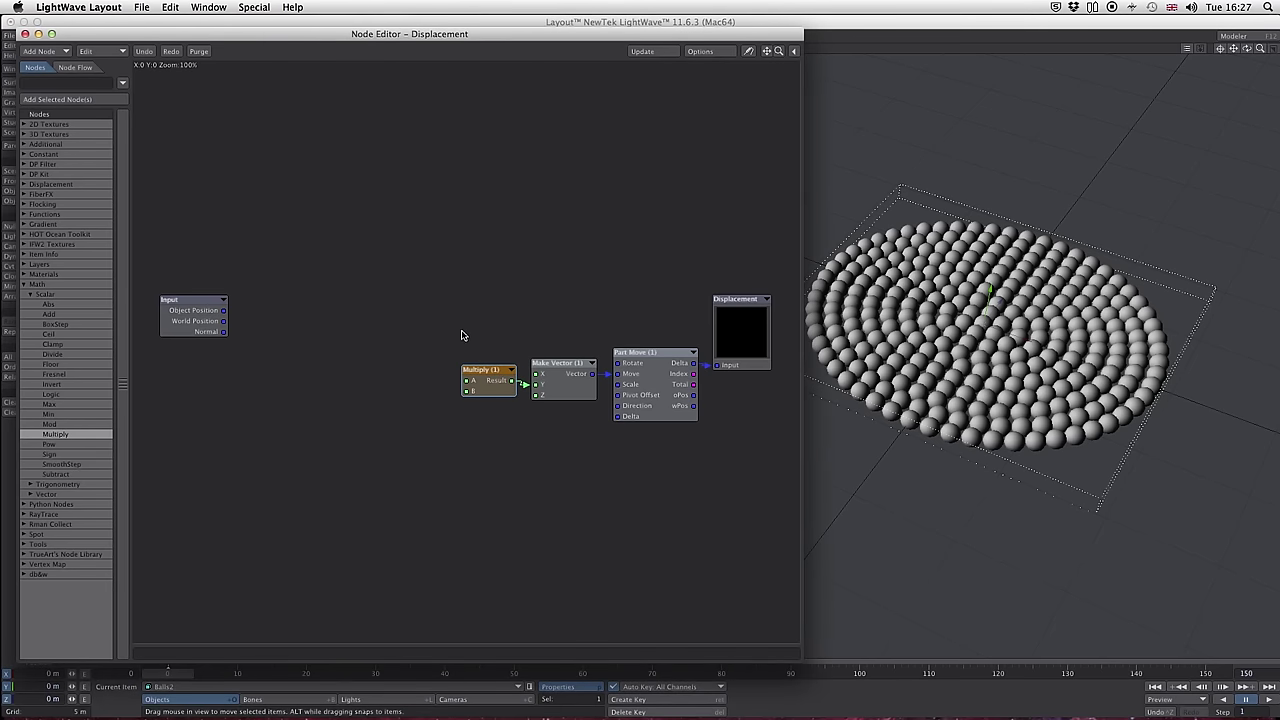
- Make room ahead of the Multiply node and park the collapsed Input node in the canvas's upper corner
drag(517, 269, 700, 468)
drag(453, 233, 769, 436)
alt+drag(557, 372, 817, 363)
drag(441, 295, 194, 88)
click(208, 84)
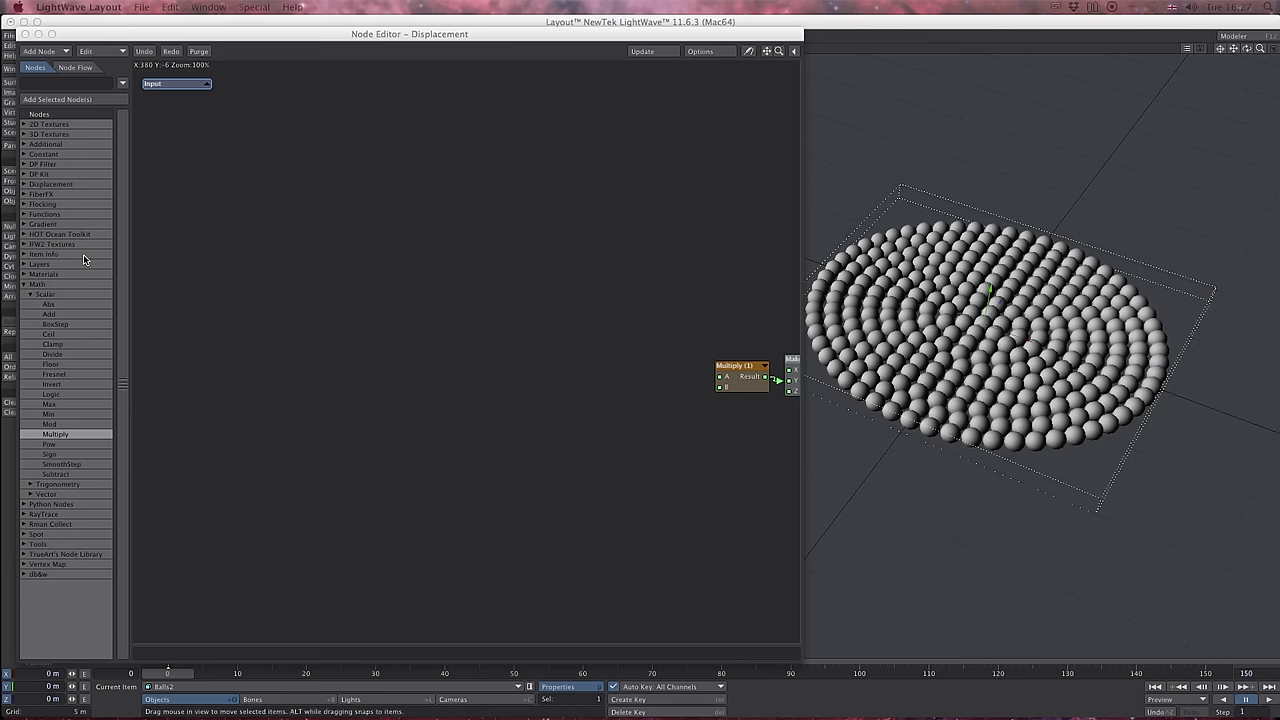
- Add a Turbulence 3D texture node, connect its Color output to Multiply's A input, and place it beside Multiply
click(23, 286)
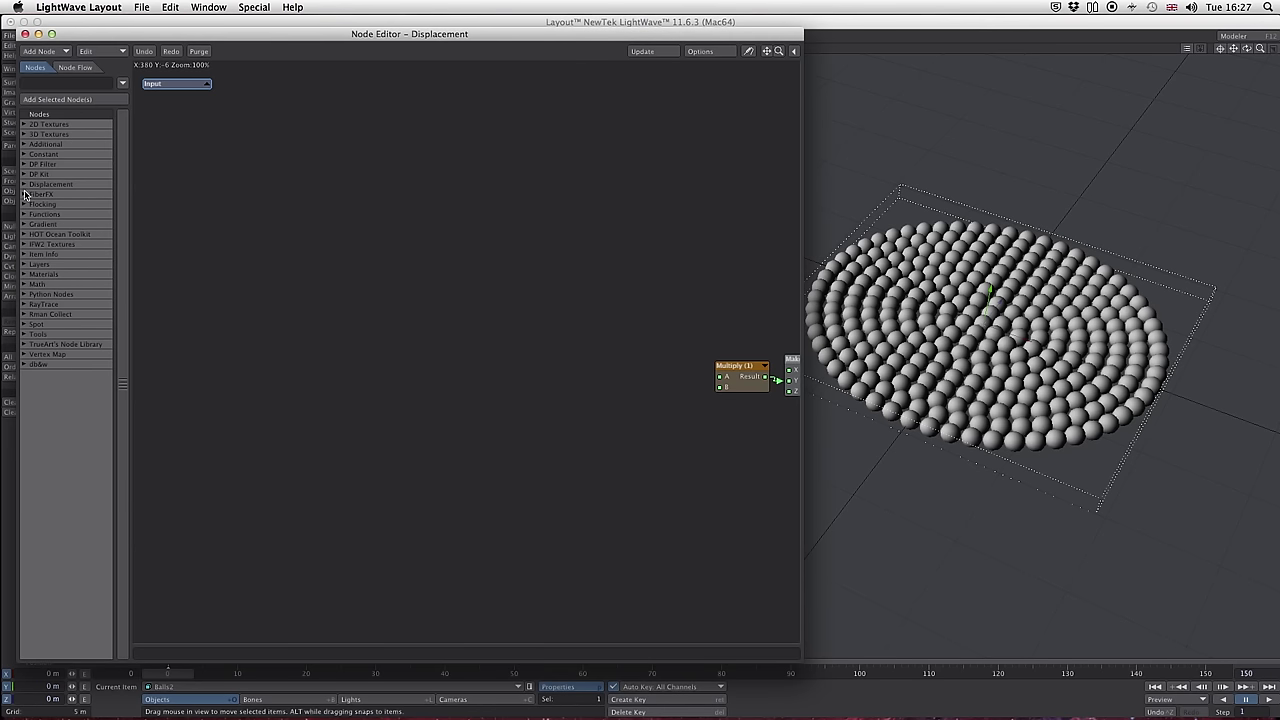
click(23, 134)
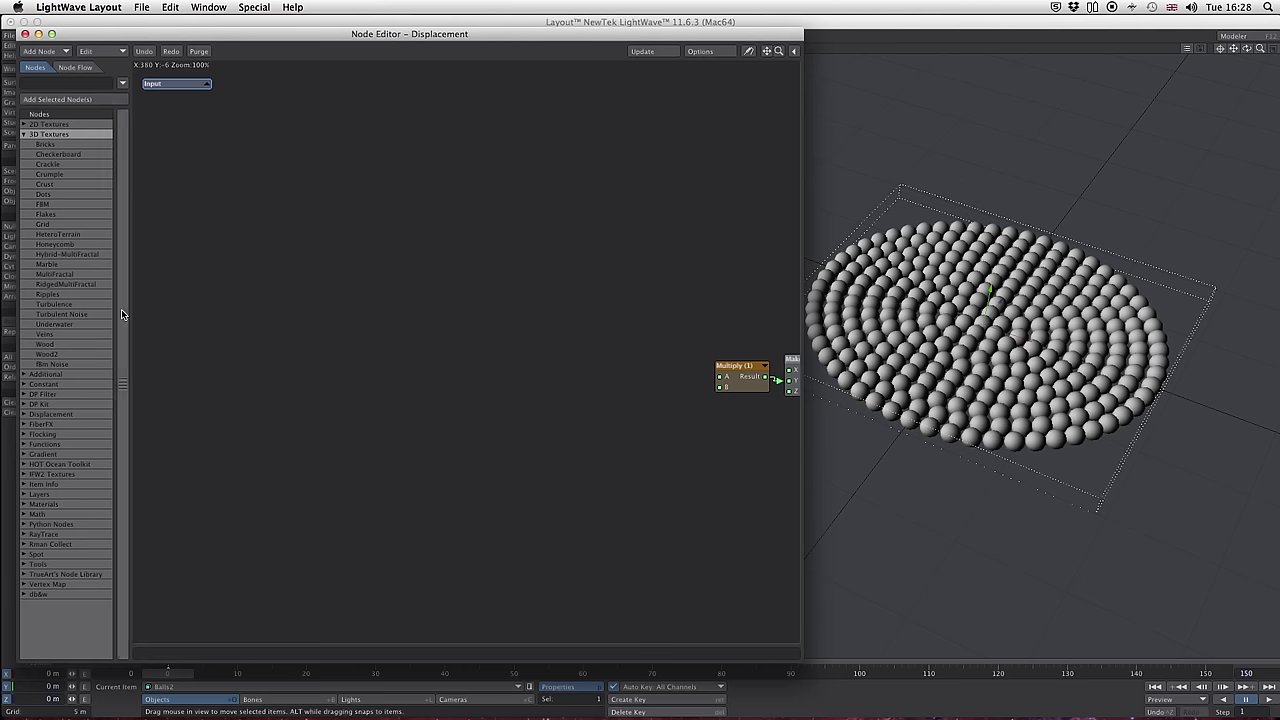
click(62, 306)
double_click(62, 306)
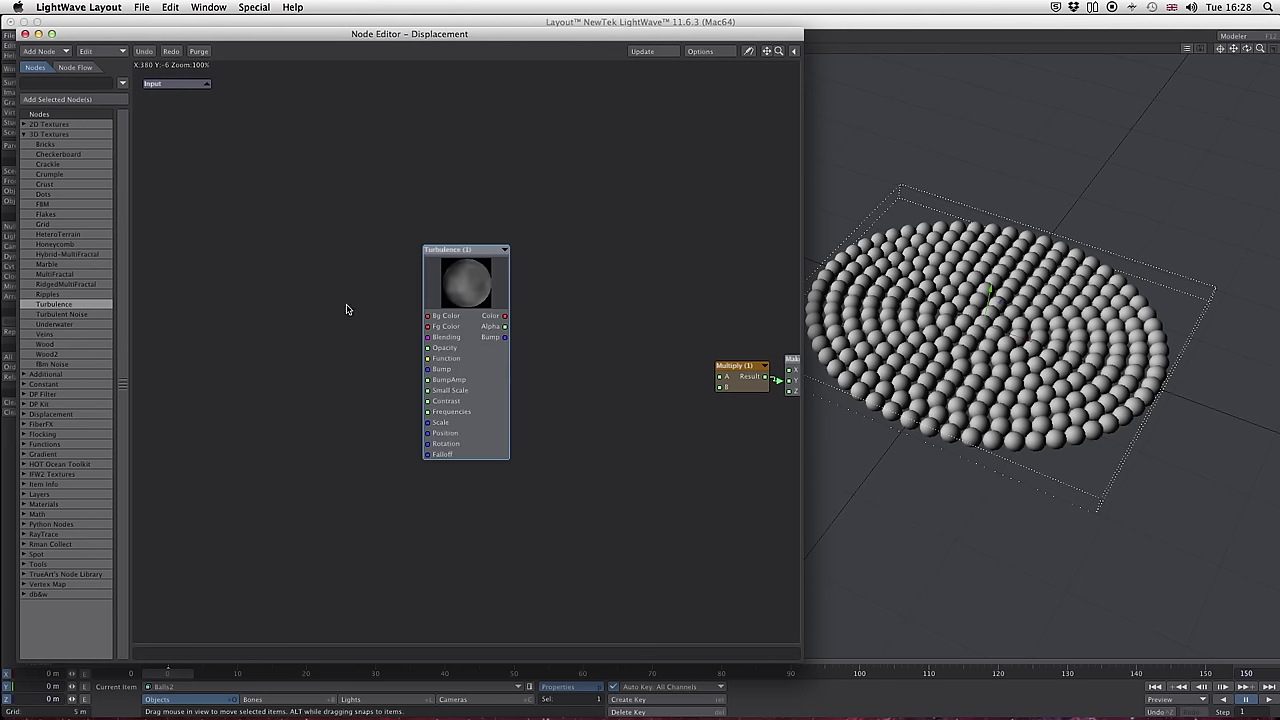
drag(484, 252, 444, 332)
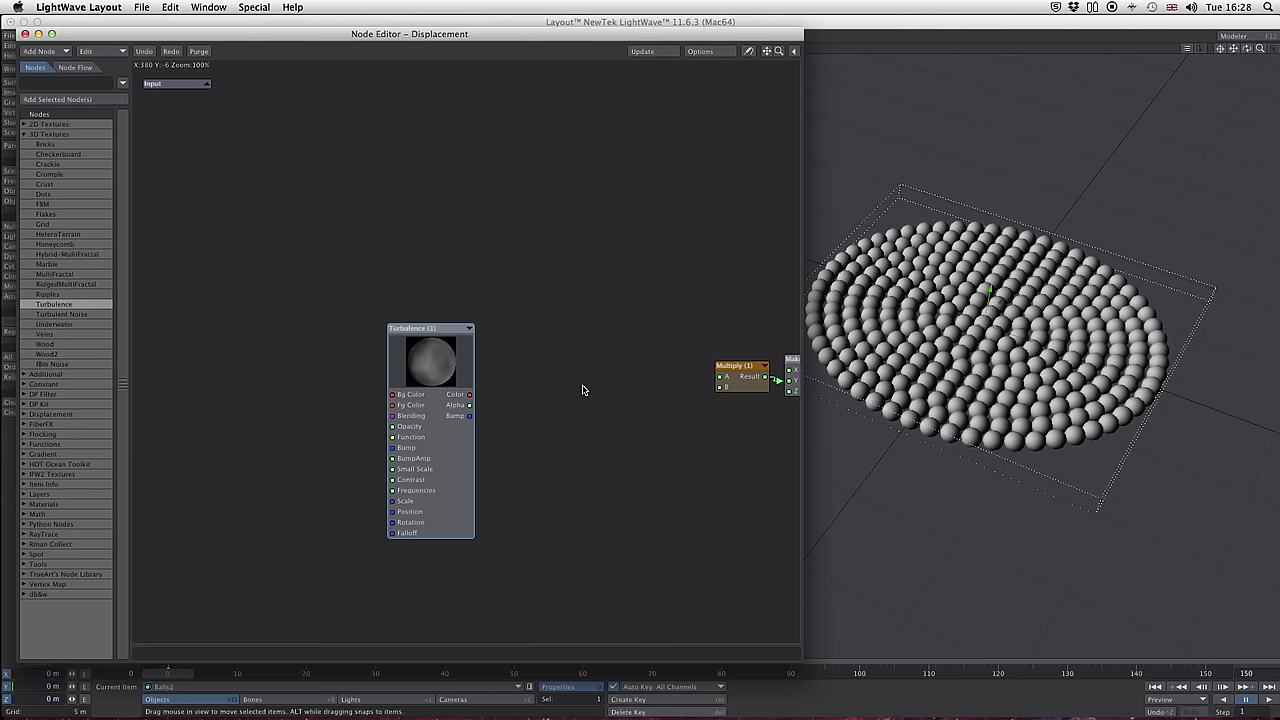
drag(470, 395, 720, 376)
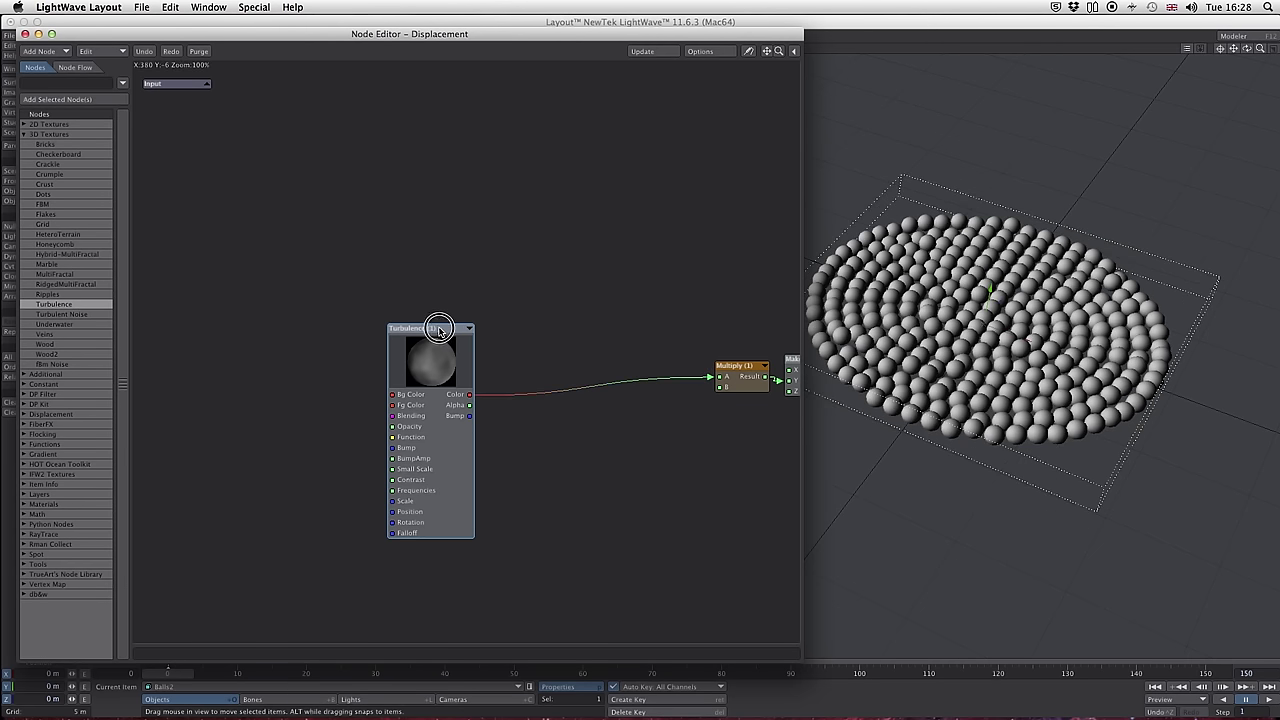
drag(450, 328, 485, 327)
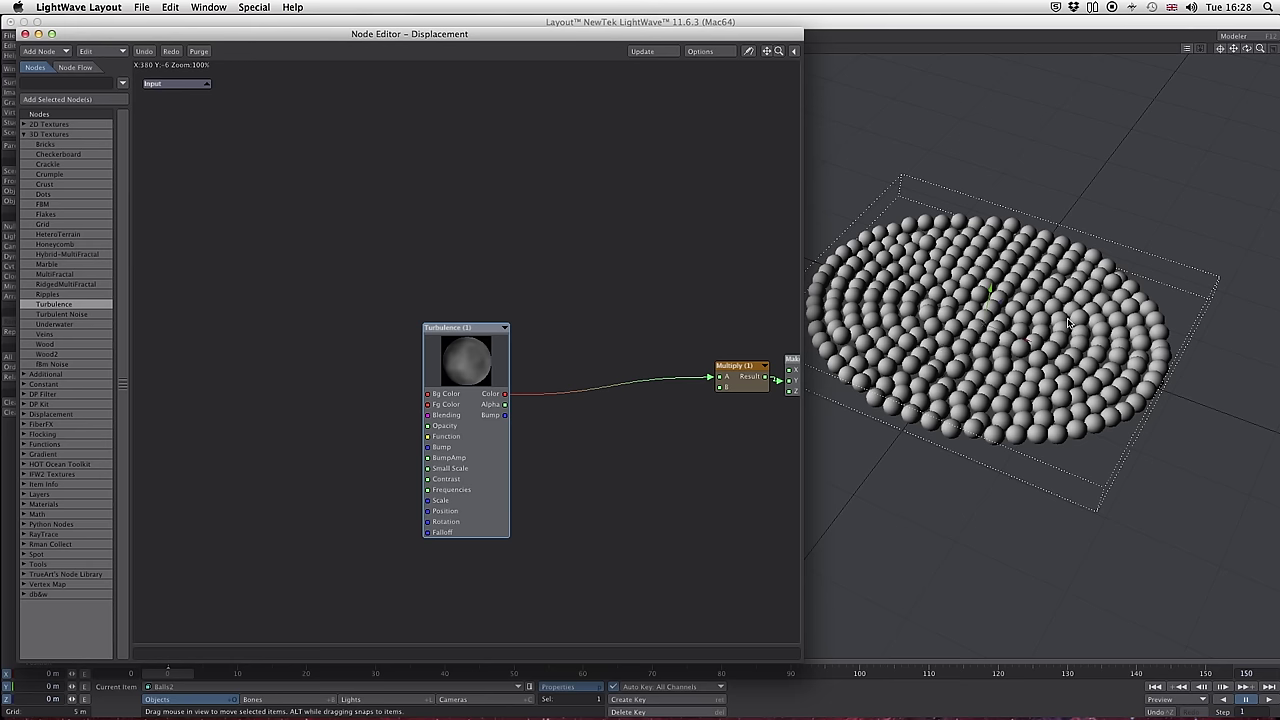
drag(474, 331, 601, 331)
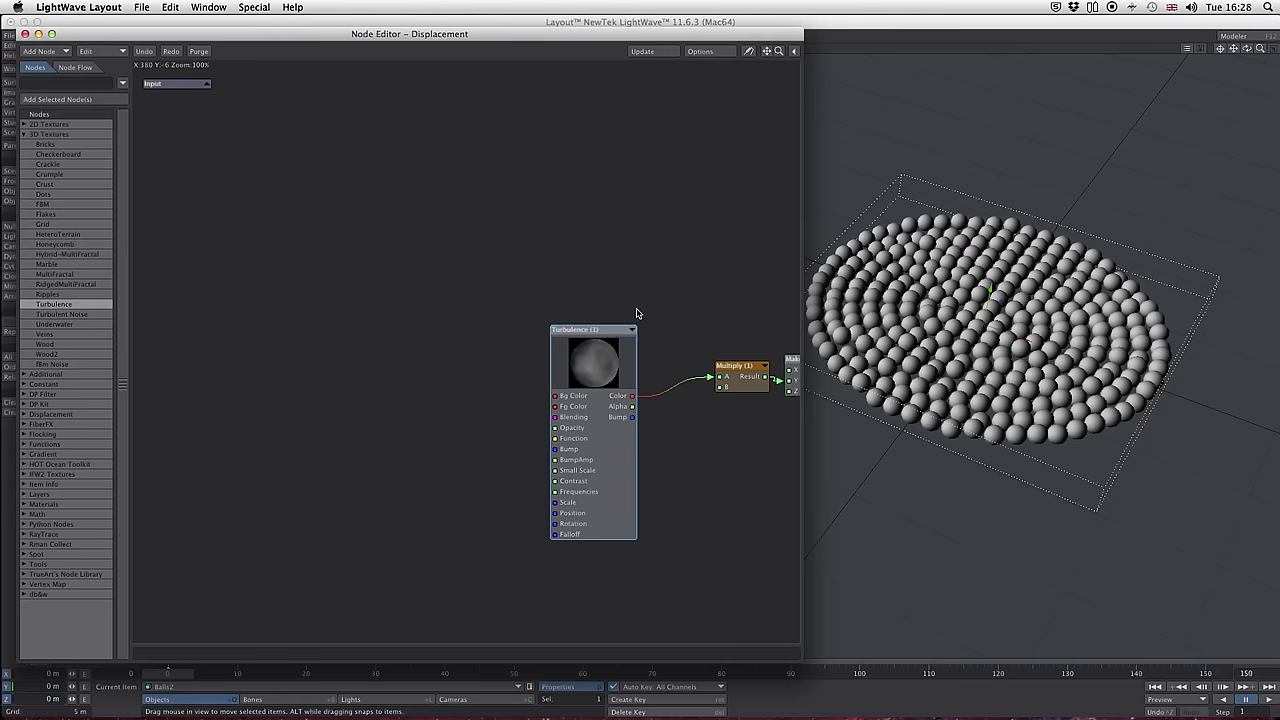
- Copy the Turbulence node and close the displacement node editor
drag(530, 300, 671, 600)
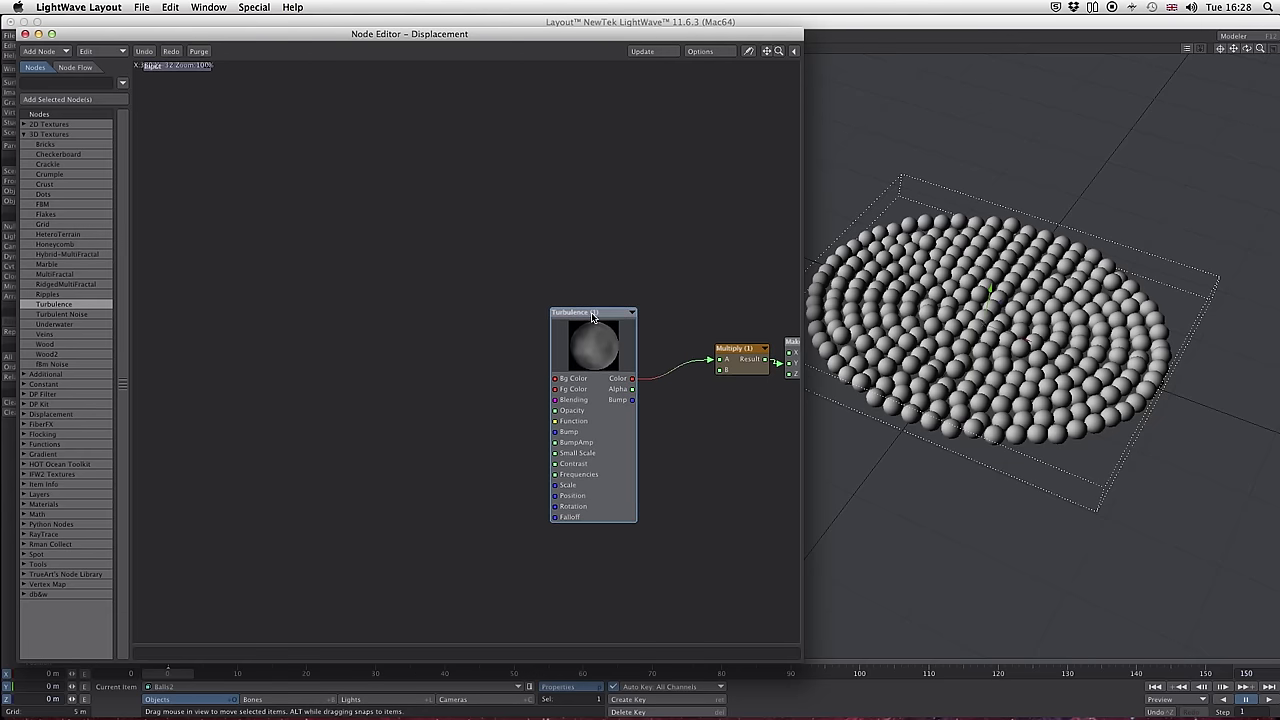
right_click(595, 319)
click(593, 393)
click(25, 34)
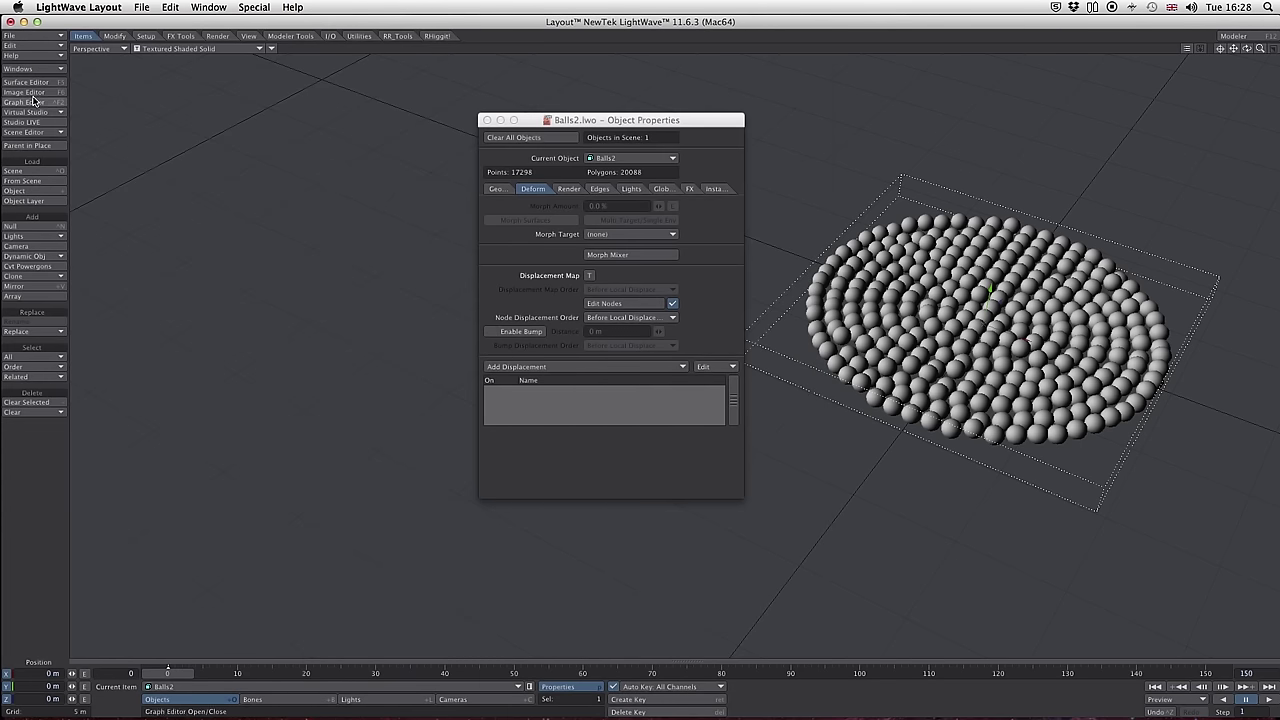
- Paste the Turbulence node into the Default surface's node network and connect its Color output to the surface's Color input
click(35, 85)
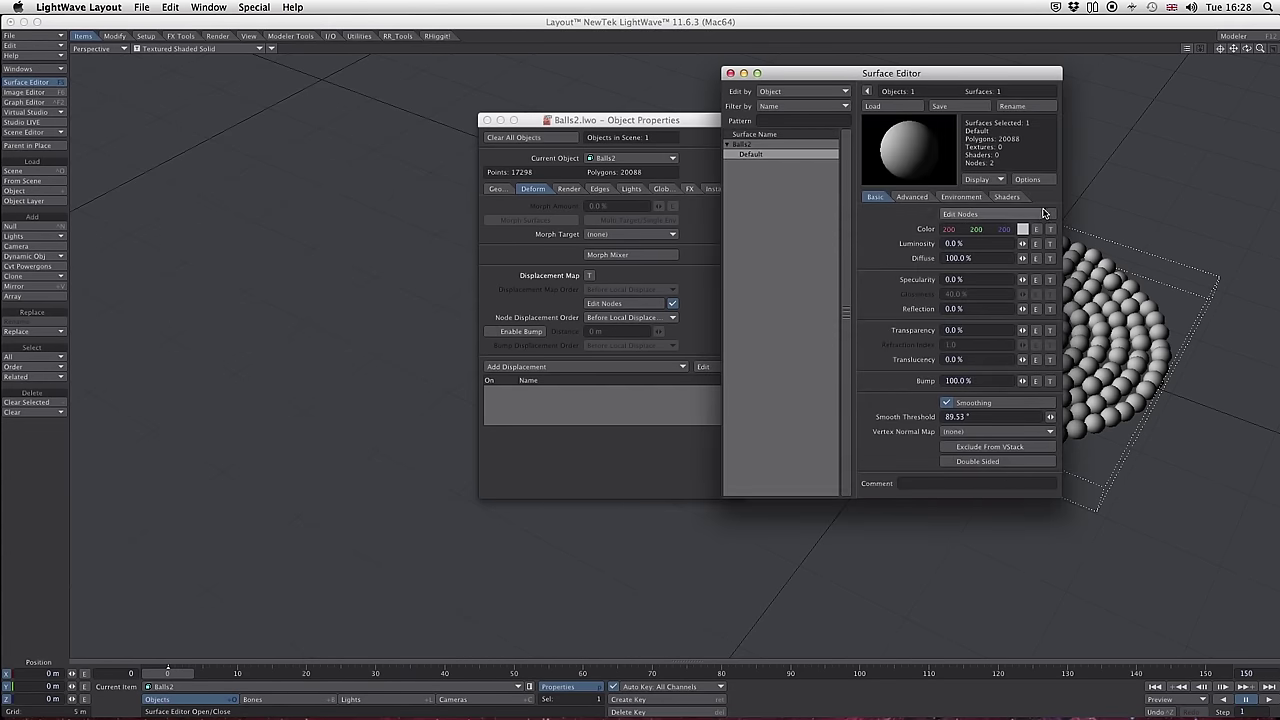
click(1008, 215)
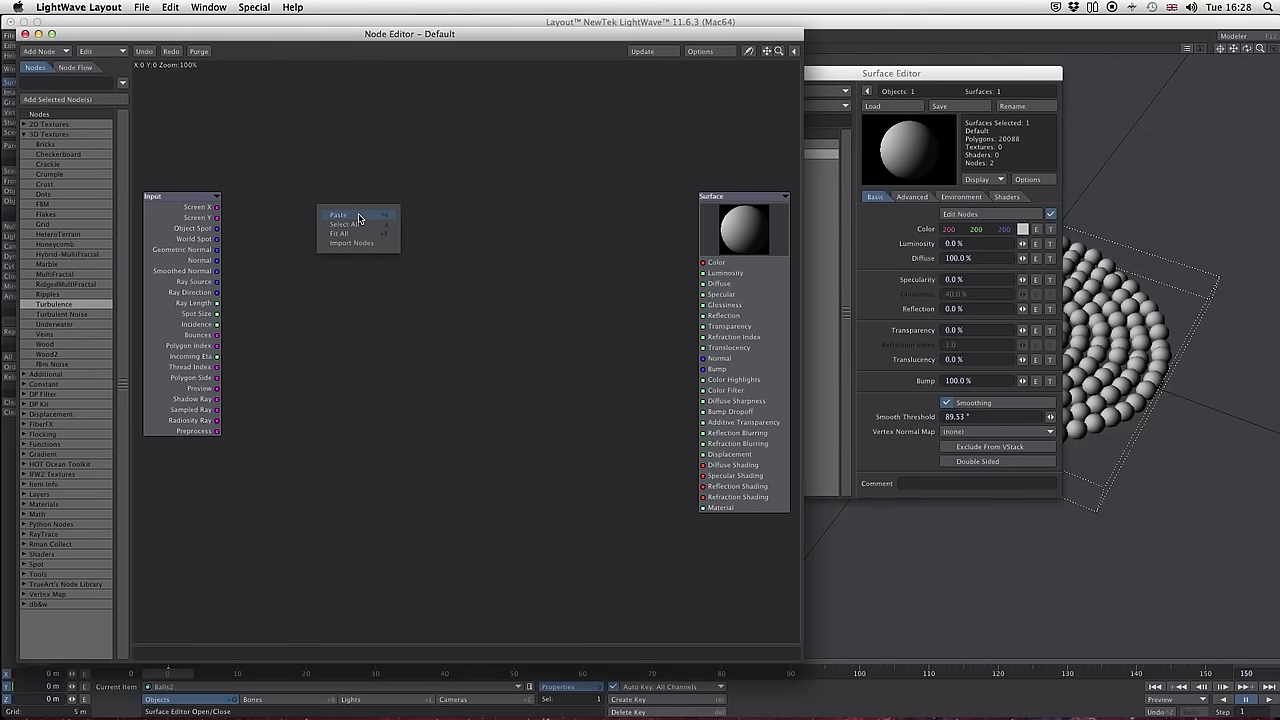
drag(505, 316, 703, 263)
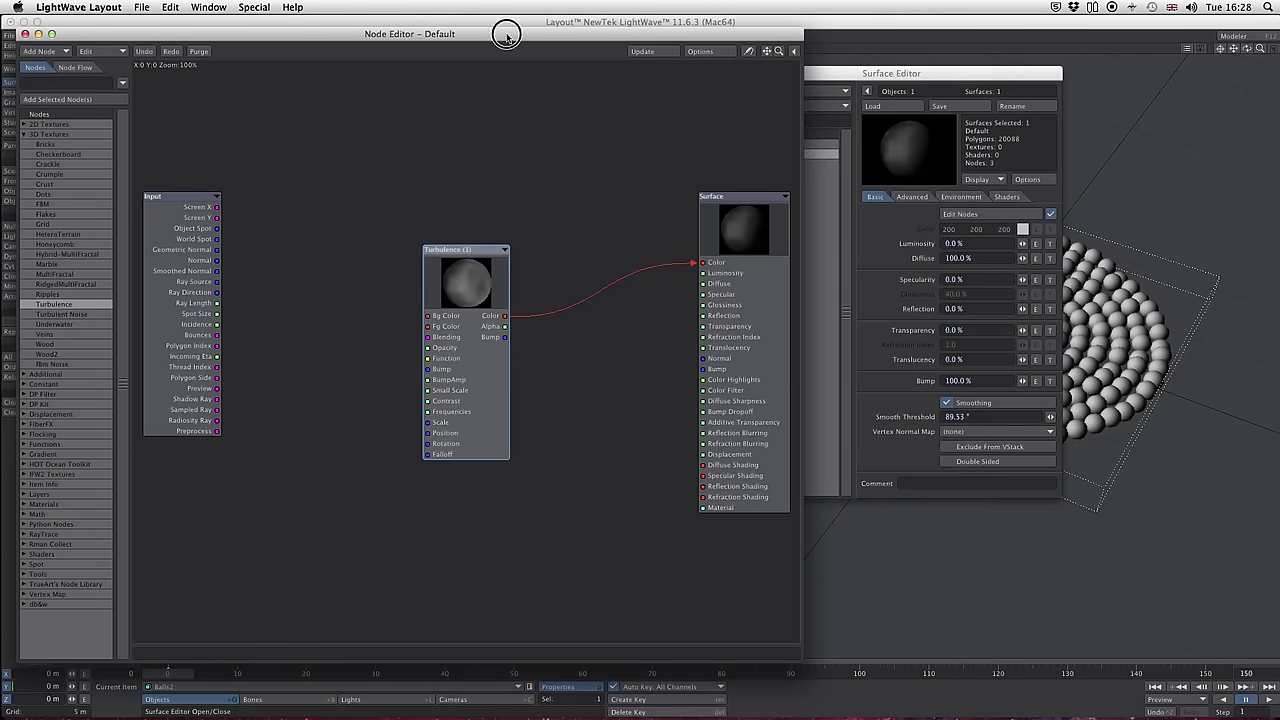
- Switch the perspective viewport to VPR and move the node and surface editor windows clear of the balls
drag(503, 34, 495, 76)
click(251, 49)
click(215, 85)
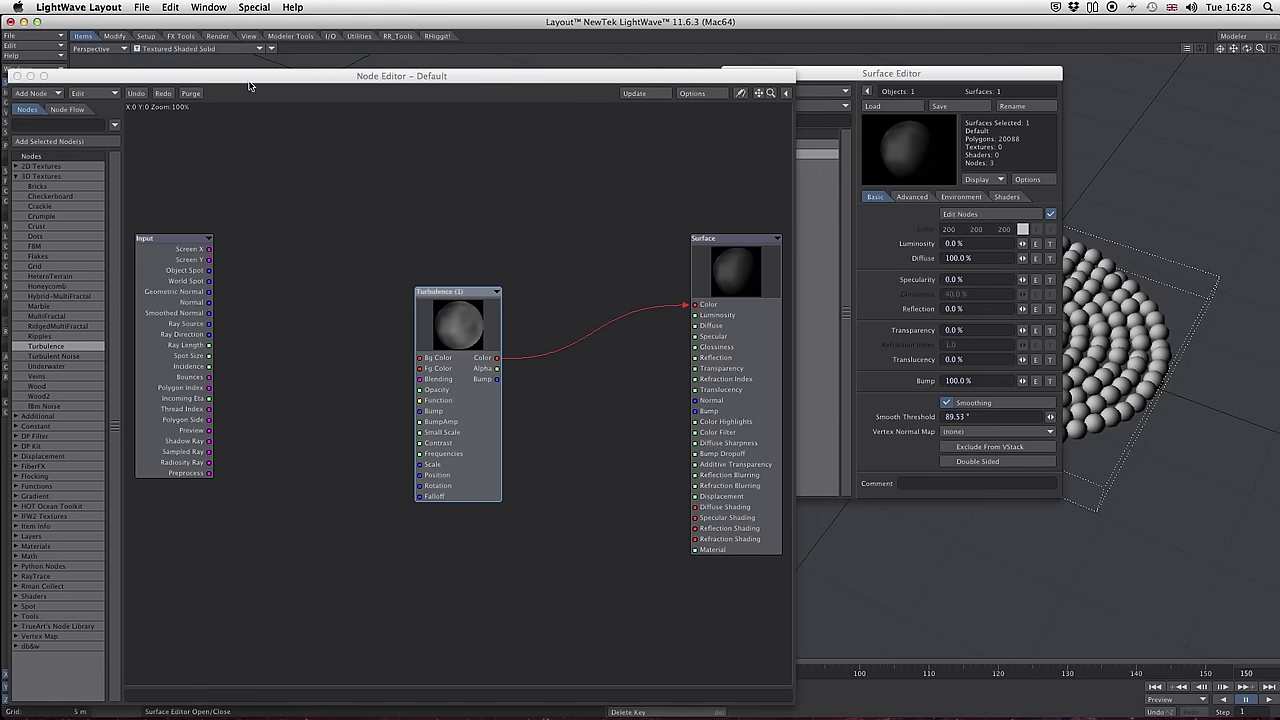
click(866, 91)
mouse_move(856, 78)
mouse_down()
mouse_move(571, 43)
mouse_move(177, 57)
mouse_move(189, 73)
mouse_up()
click(497, 77)
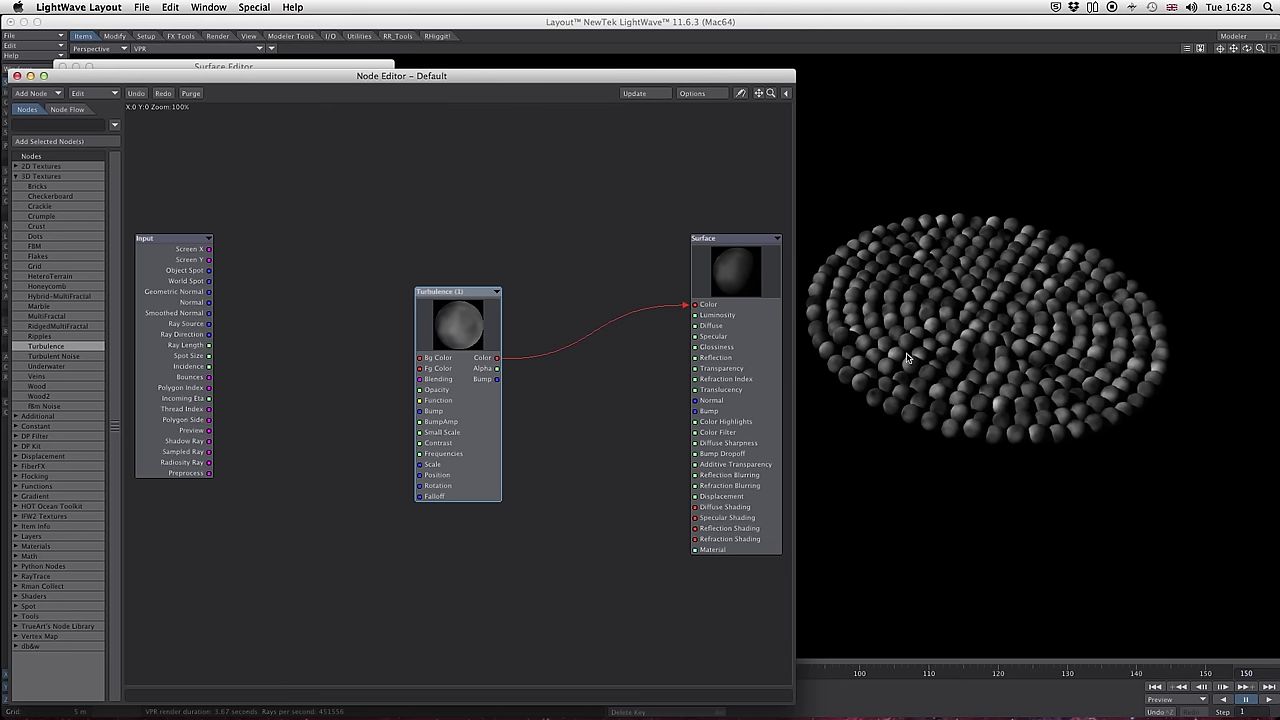
- Set the surface Turbulence texture's scale to 5 m on X, Y and Z, and reposition its node
drag(463, 295, 483, 267)
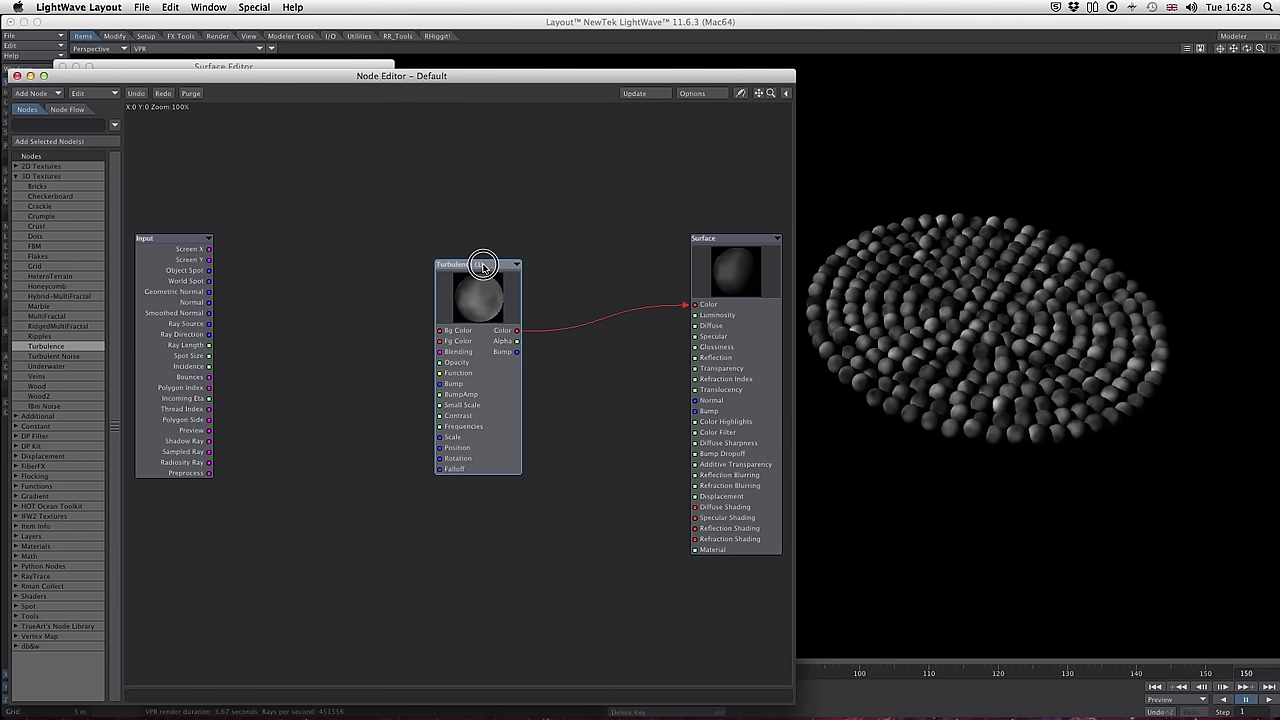
double_click(483, 267)
click(638, 317)
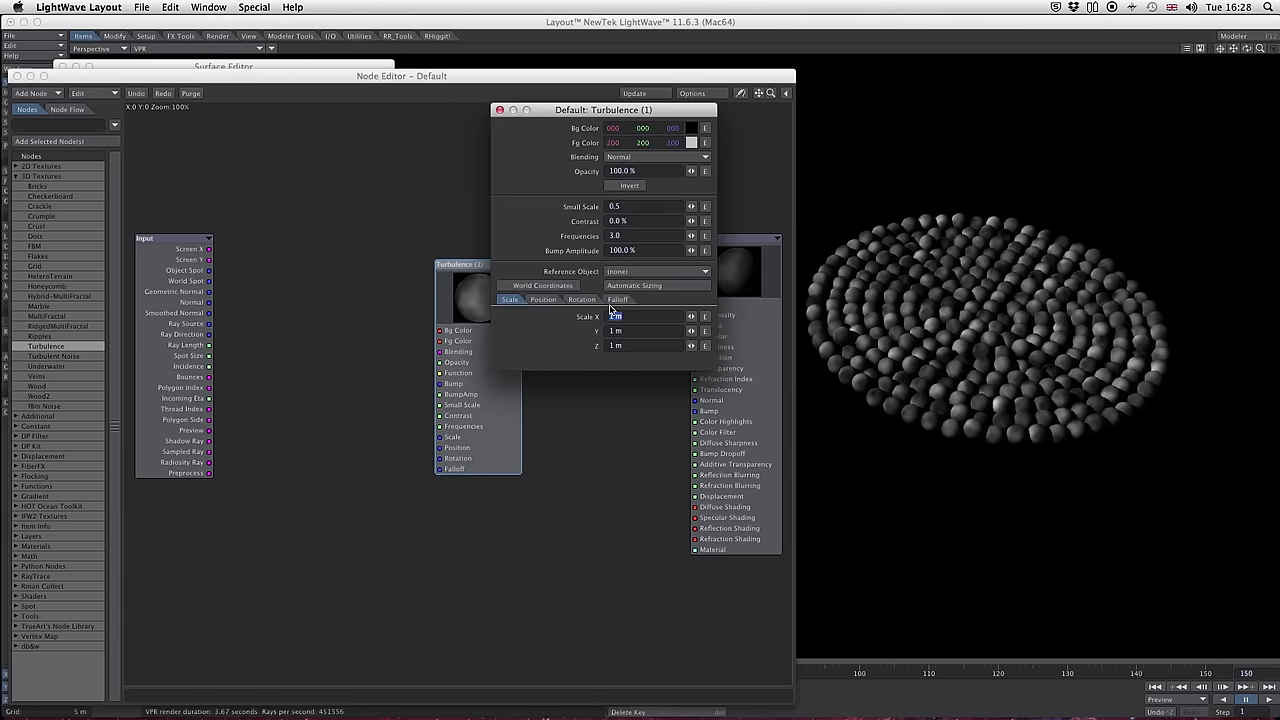
text(5)
text(5)
key(Tab)
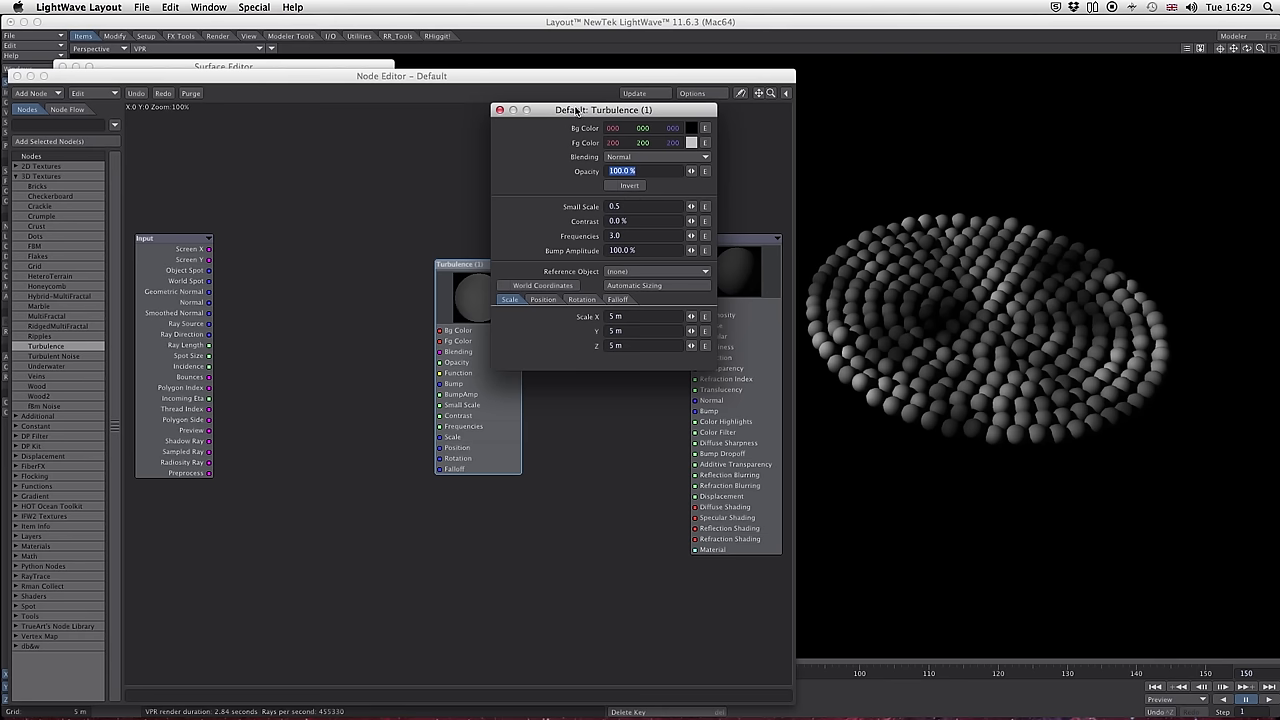
click(500, 111)
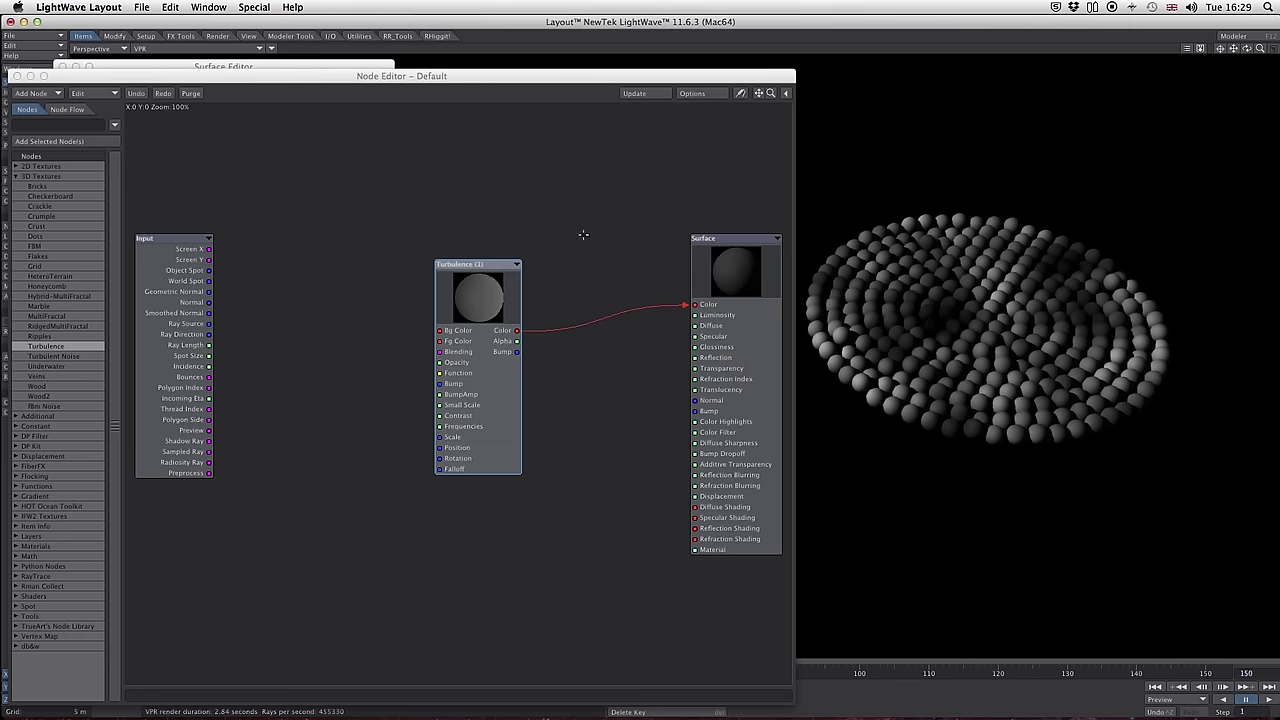
drag(444, 258, 479, 245)
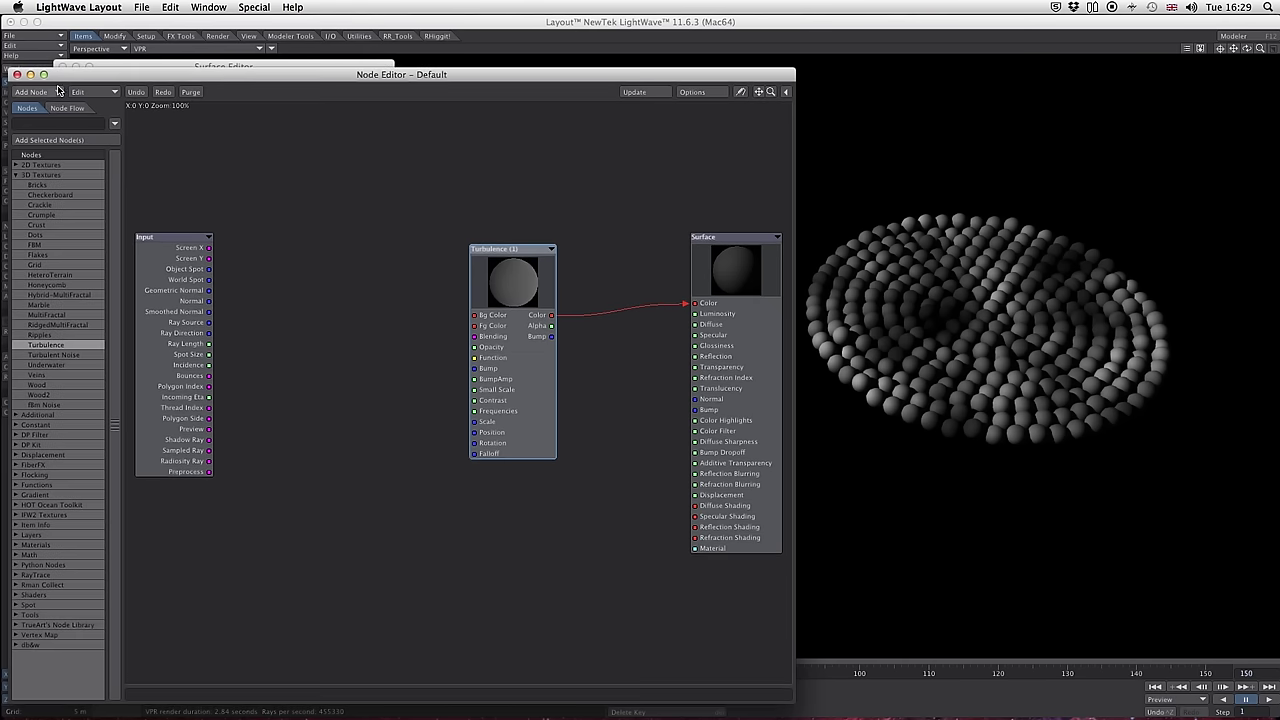
- Close the Default surface's node editor and the Surface Editor, and open the Balls2 displacement node editor
click(17, 75)
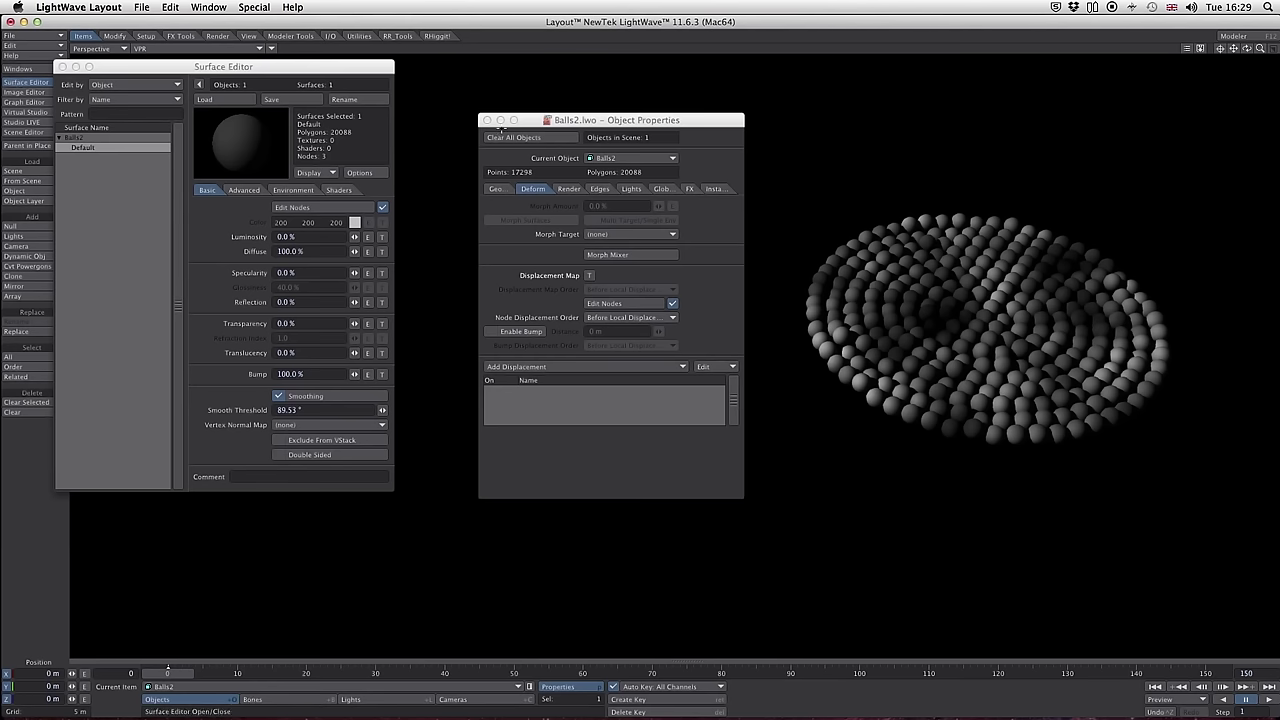
click(62, 67)
click(630, 304)
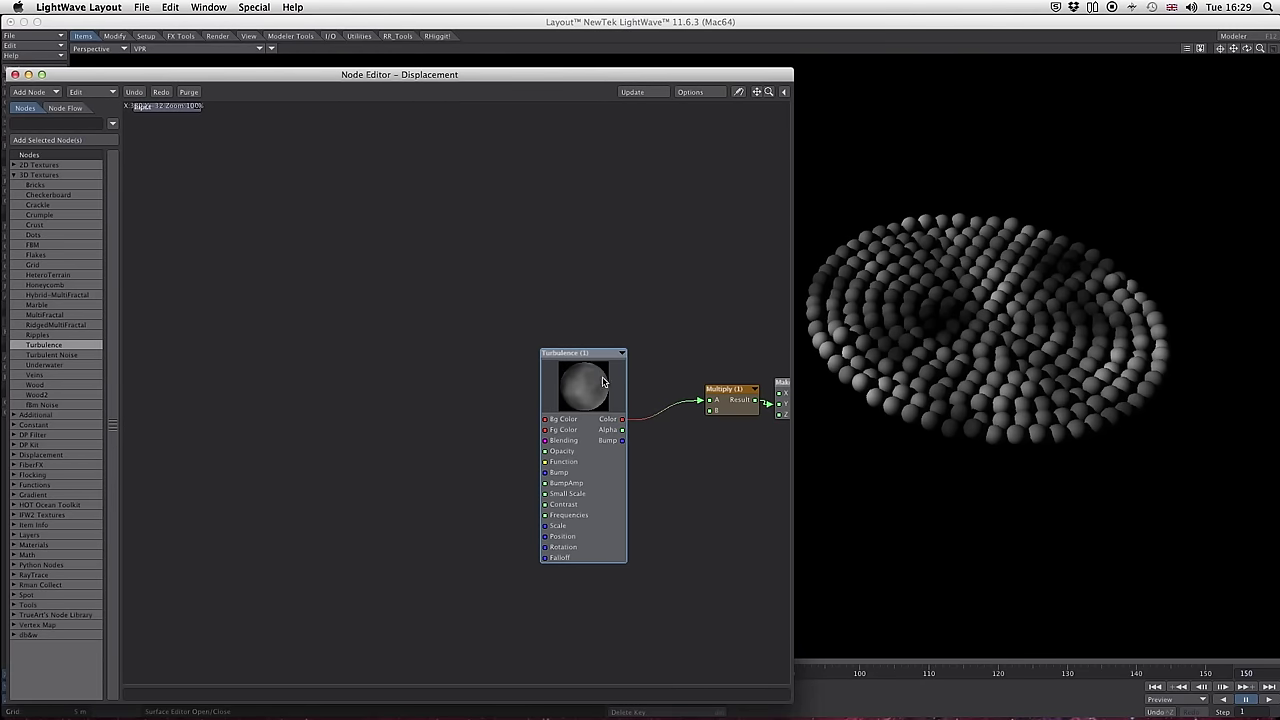
- Set the displacement Turbulence texture's scale to 5 m on X, Y and Z, and reposition its node
double_click(588, 365)
click(620, 315)
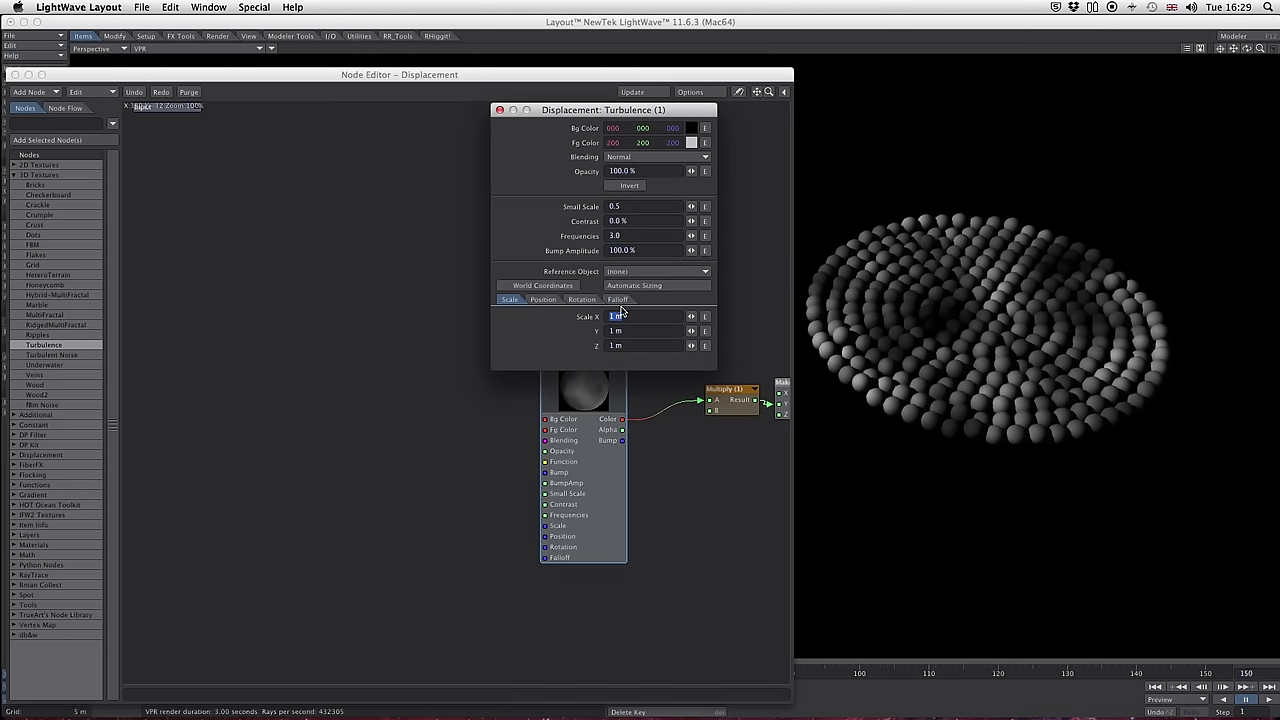
text(5)
key(Tab)
text(5)
key(Tab)
text(5)
key(Tab)
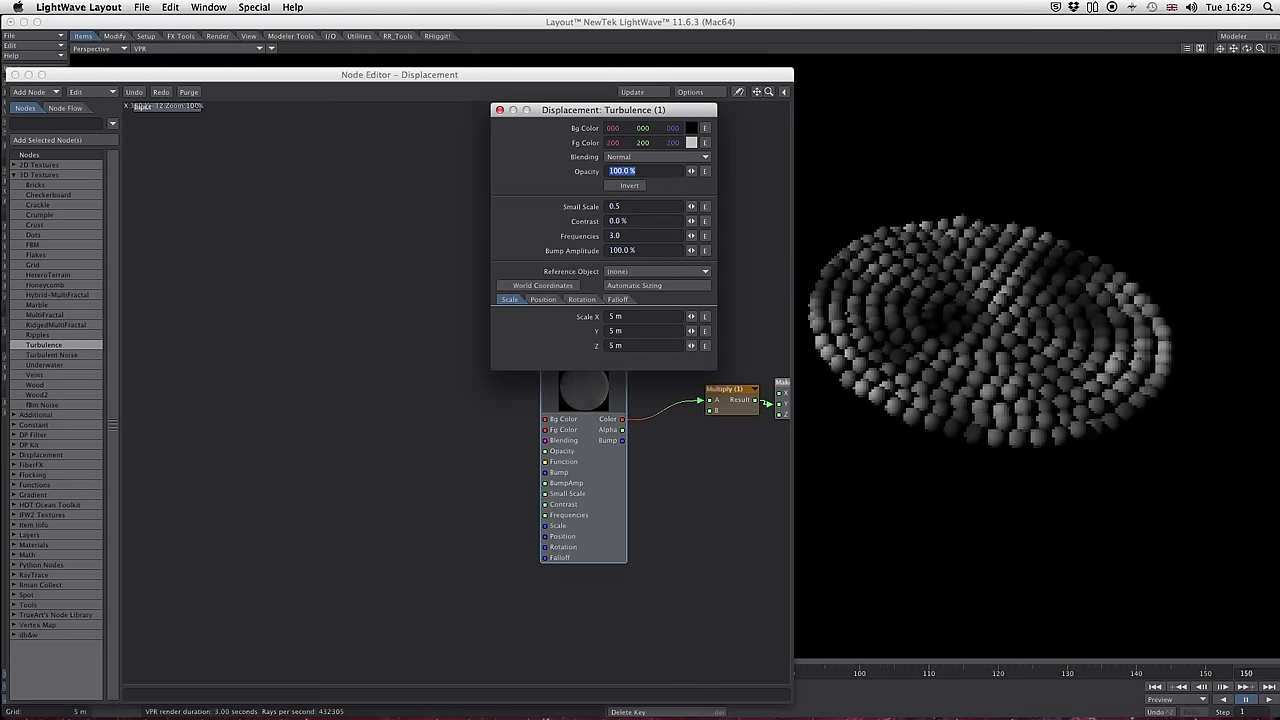
click(500, 110)
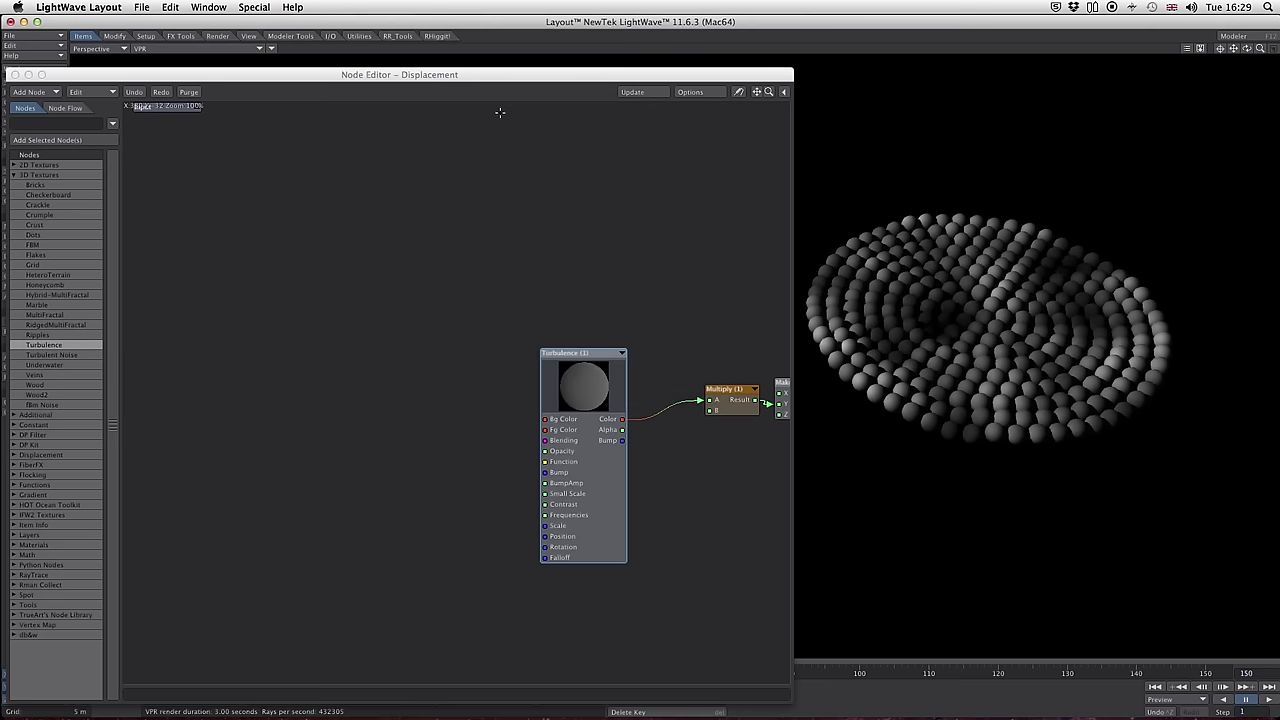
drag(592, 356, 601, 331)
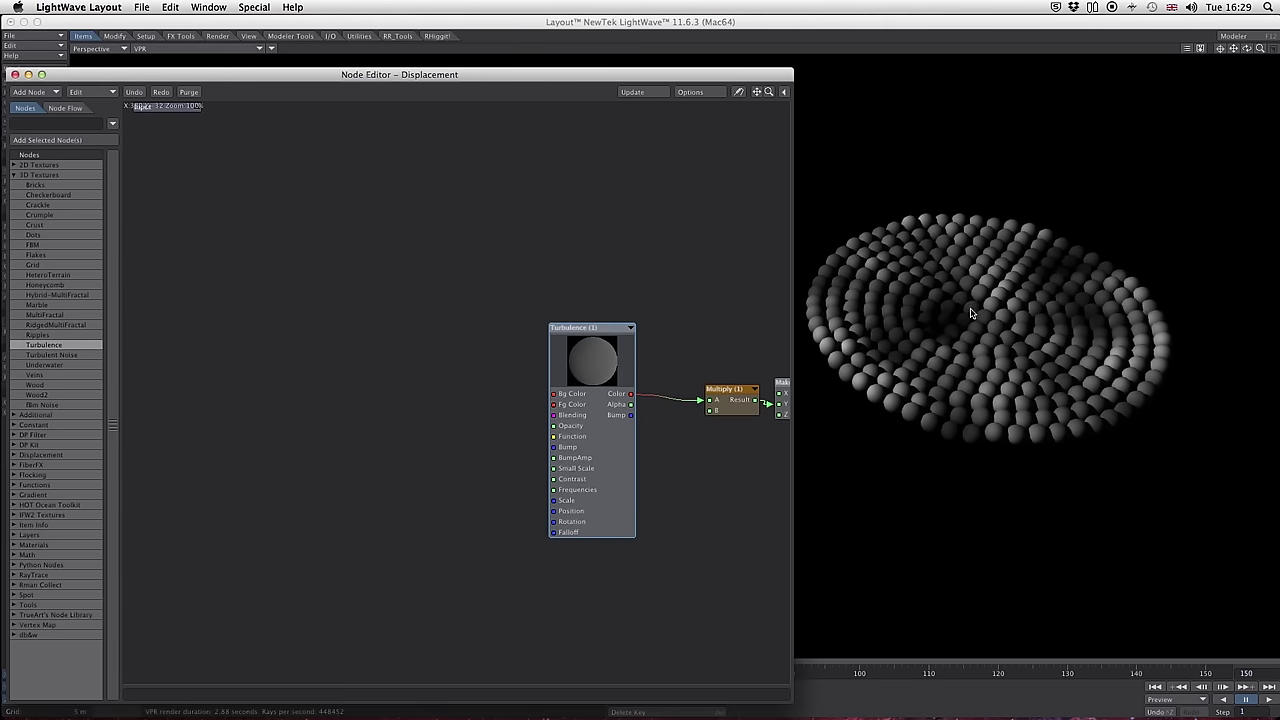
- Set the Multiply node's B value to 3
double_click(722, 392)
drag(623, 150, 590, 152)
text(3)
key(Return)
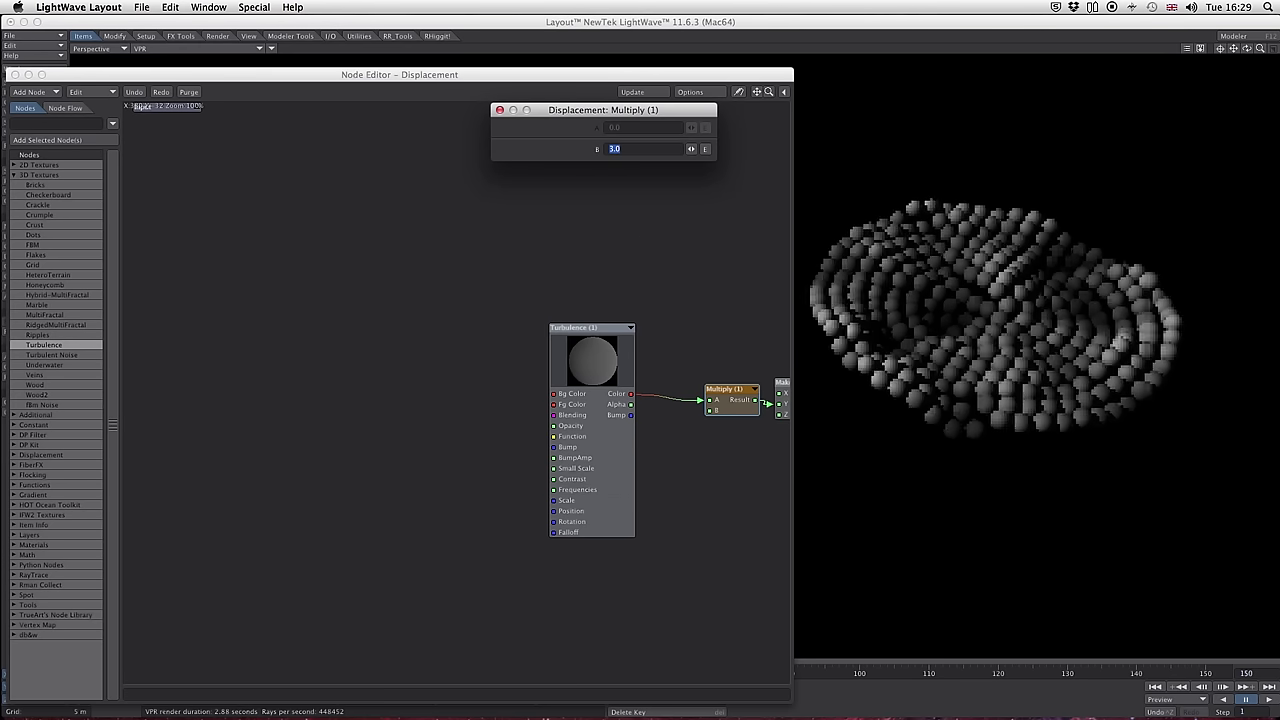
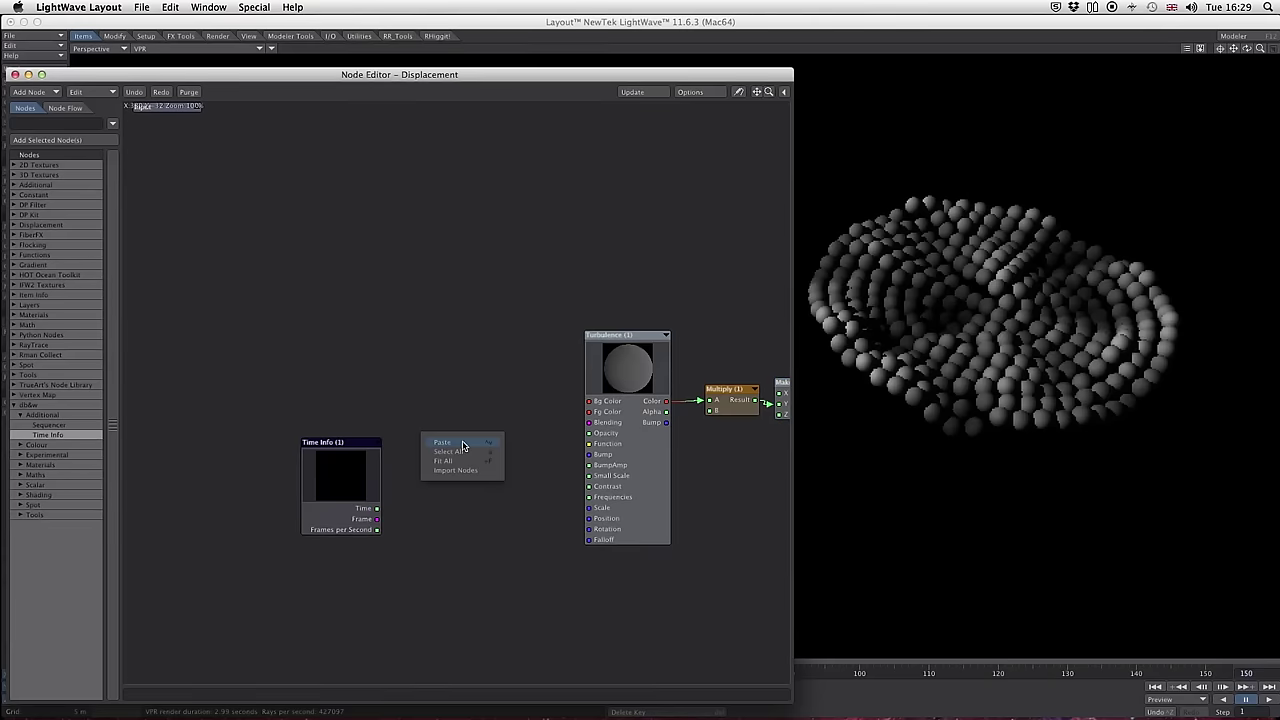
- Paste a Make Vector node before Turbulence, feed its Vector into Turbulence's Position, and connect Time Info's Time output to its Y input
drag(466, 443, 499, 489)
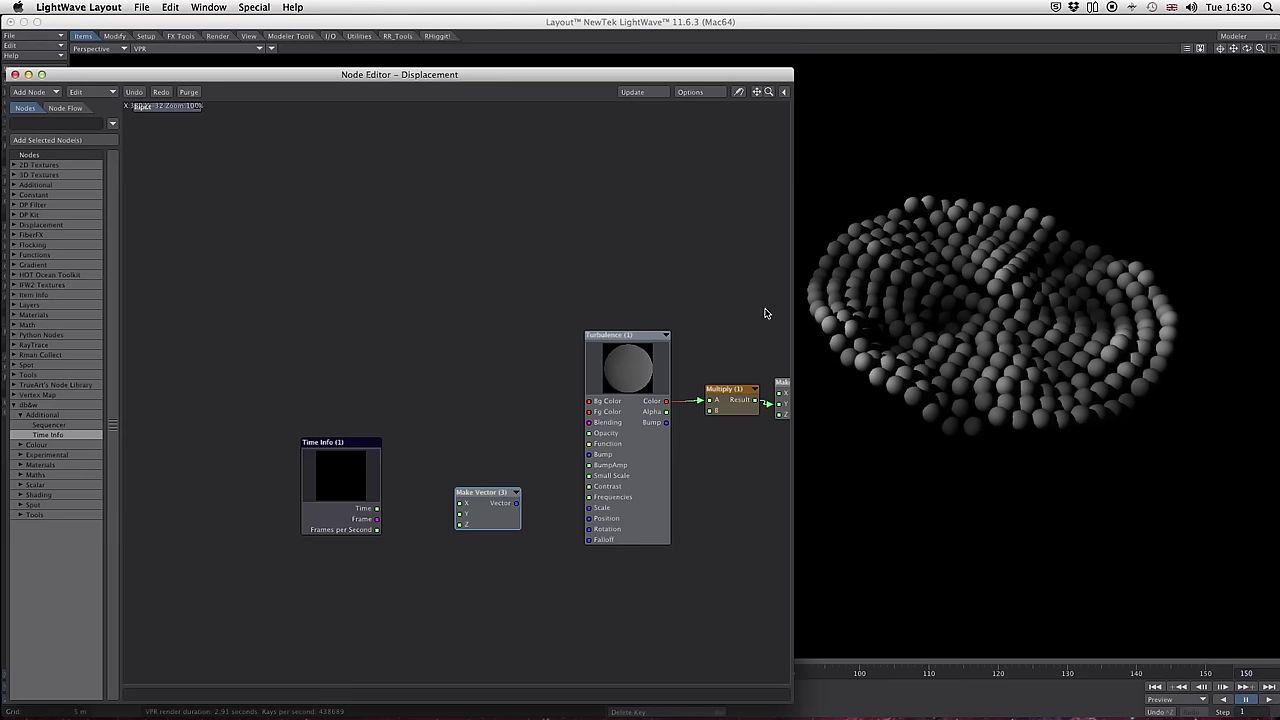
mouse_move(516, 503)
mouse_down()
mouse_move(589, 518)
mouse_move(521, 492)
mouse_up()
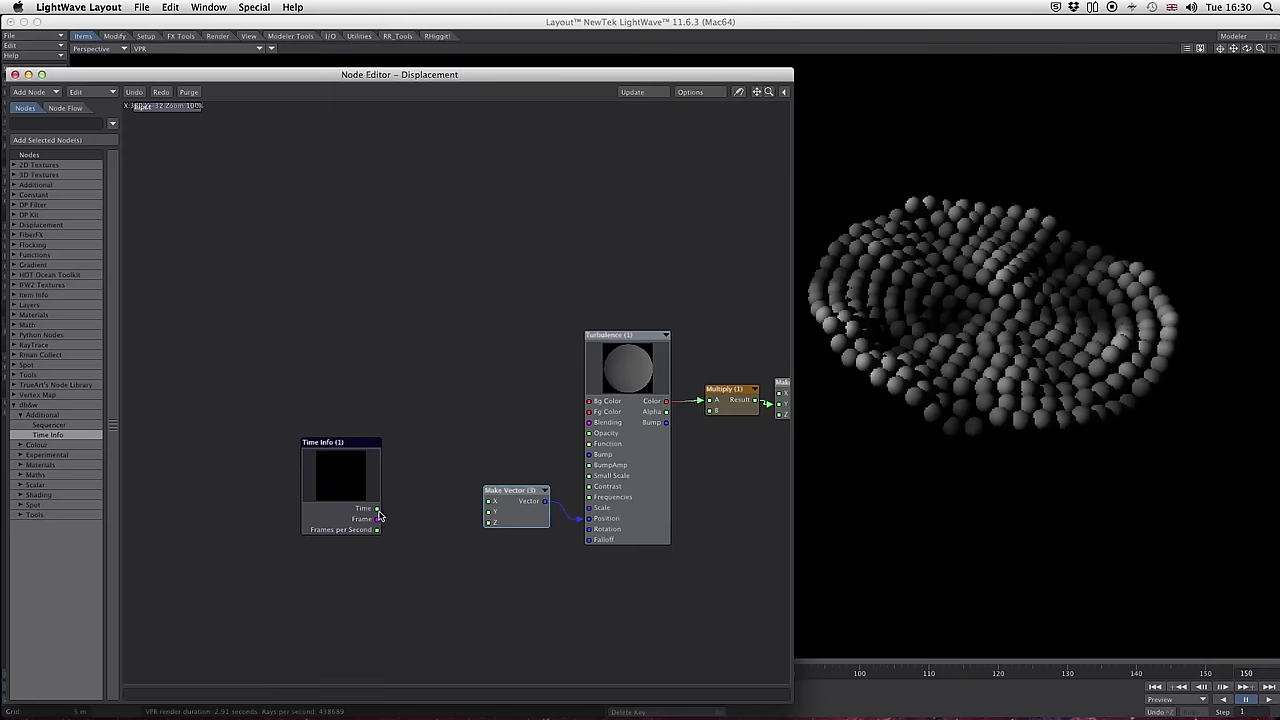
drag(378, 513, 487, 511)
click(343, 442)
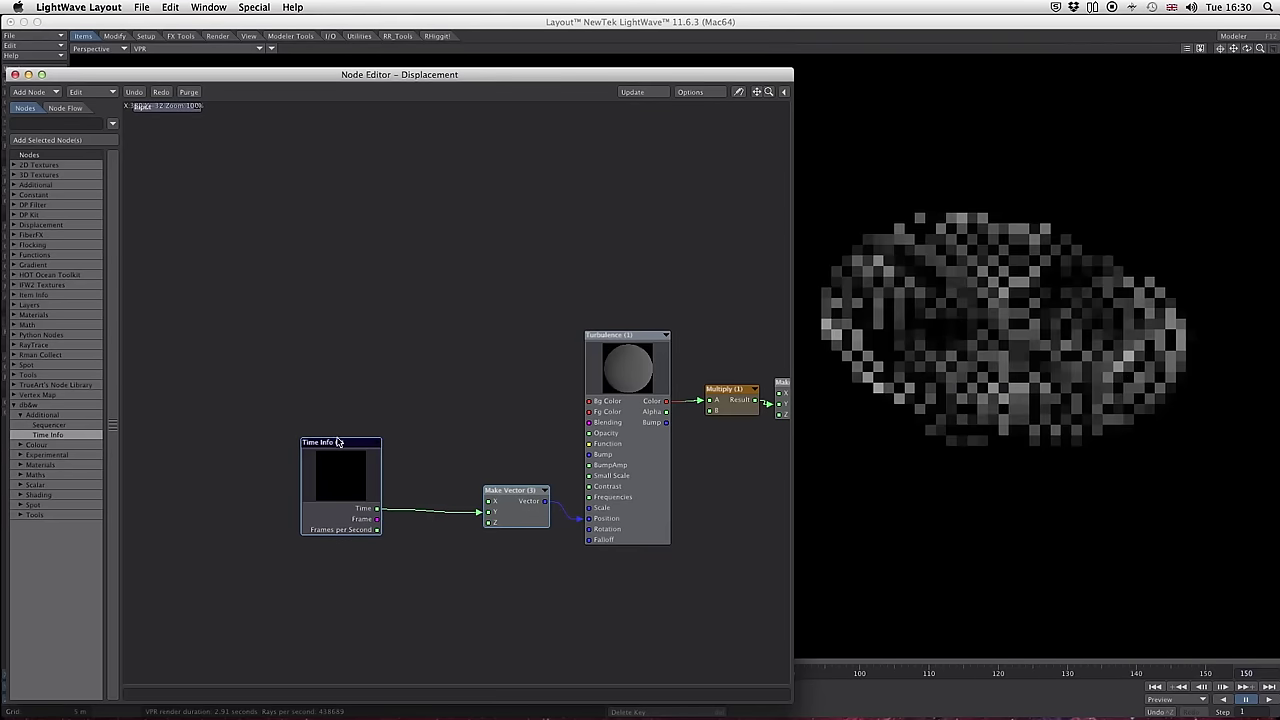
drag(345, 445, 371, 444)
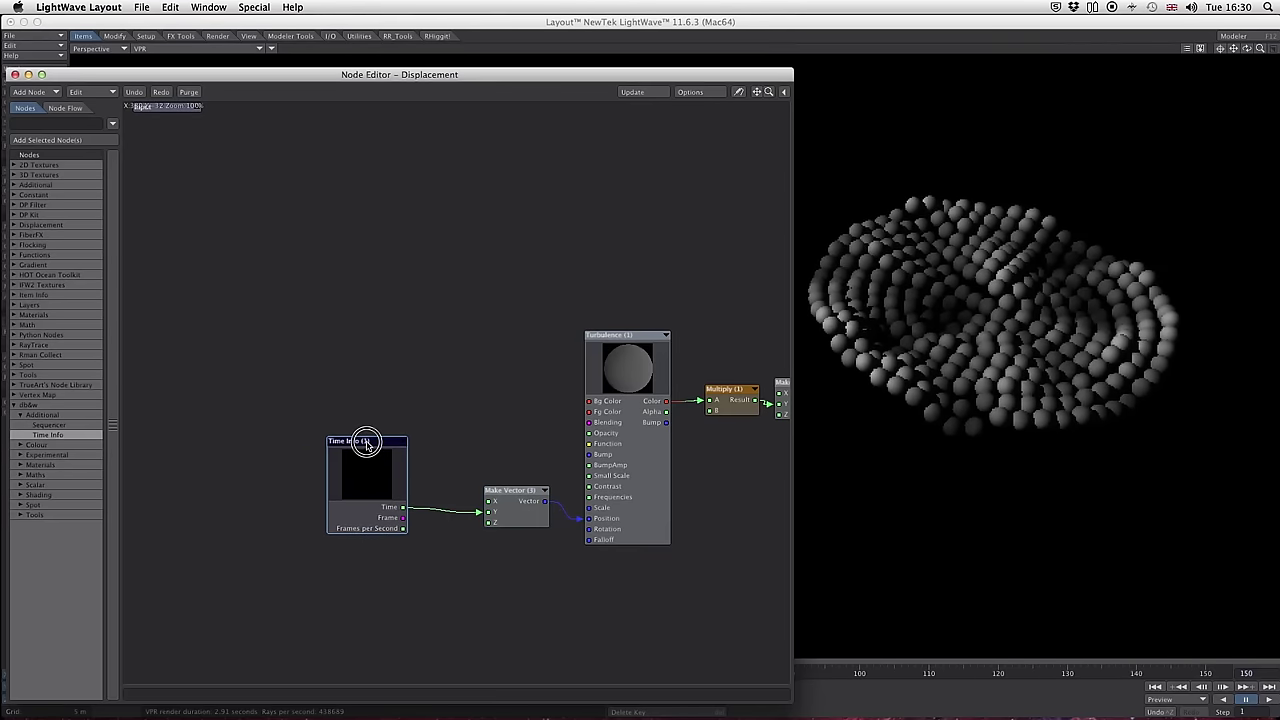
- Switch the perspective viewport to Shaded Solid and move the node editor window up to uncover the timeline
click(255, 49)
click(253, 52)
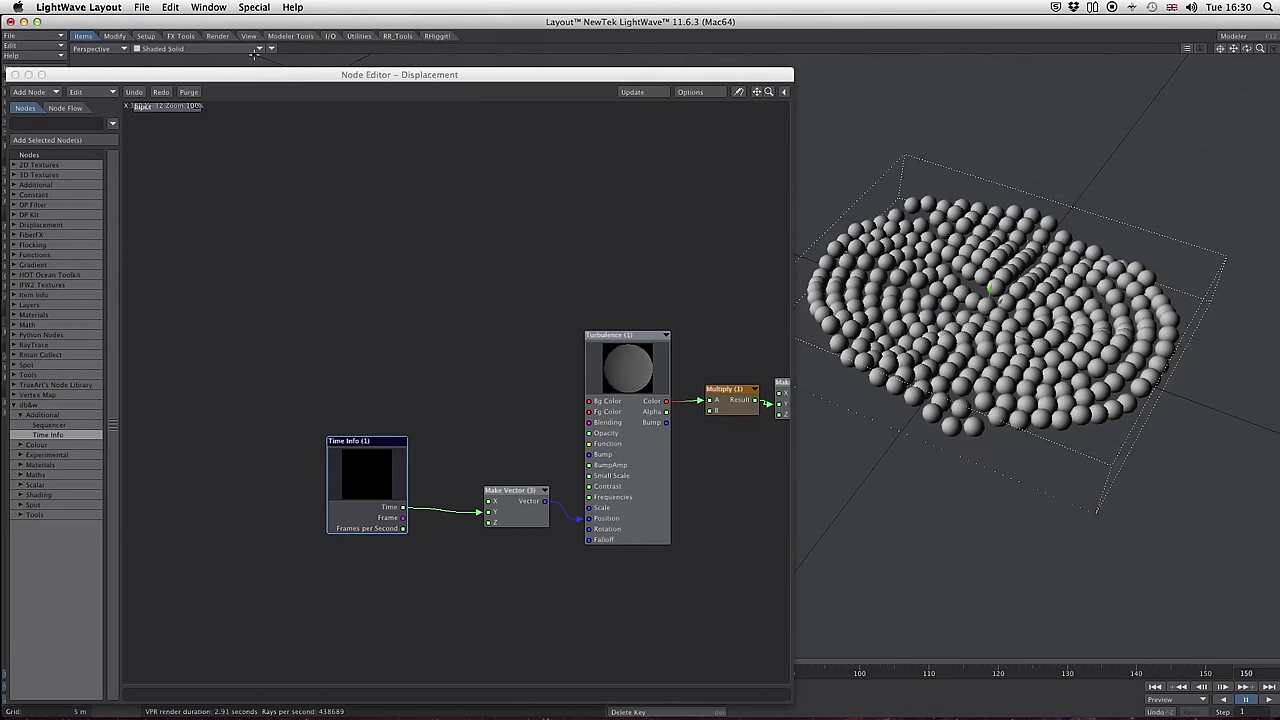
drag(546, 72, 546, 23)
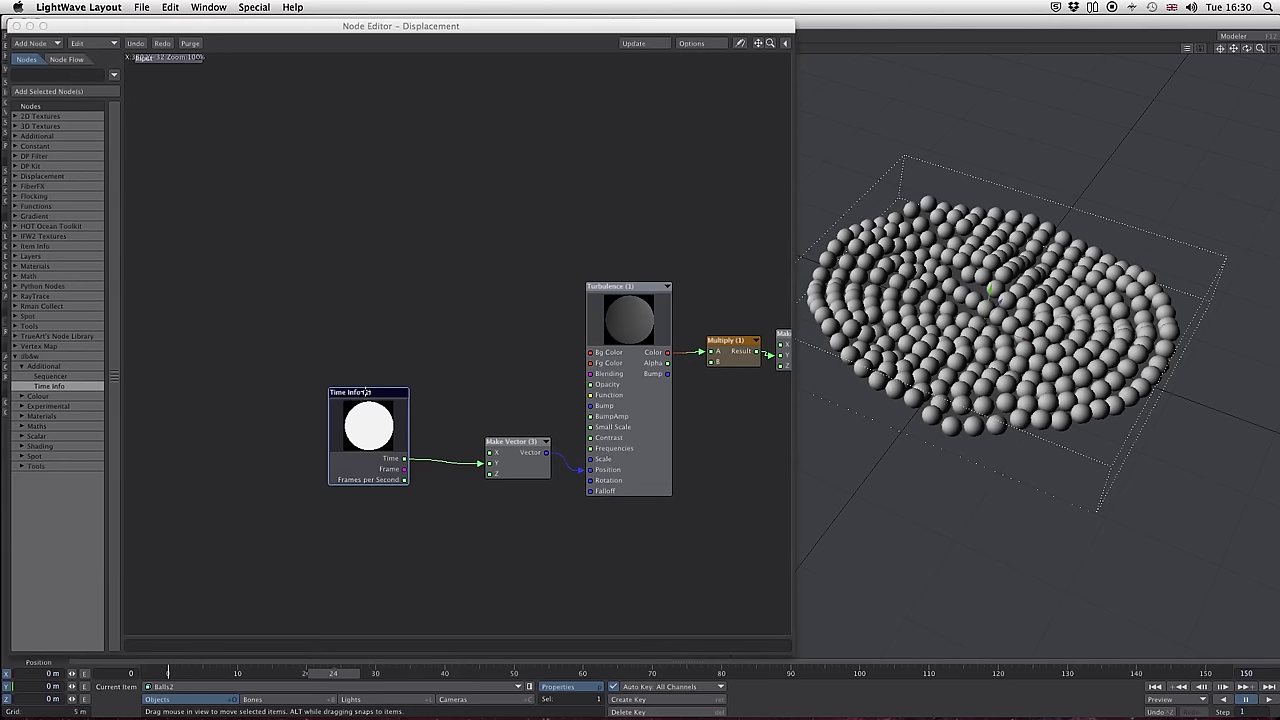
- Try Time Info's Time output on the Make Vector node's X input and return it to the Y input
drag(365, 392, 364, 398)
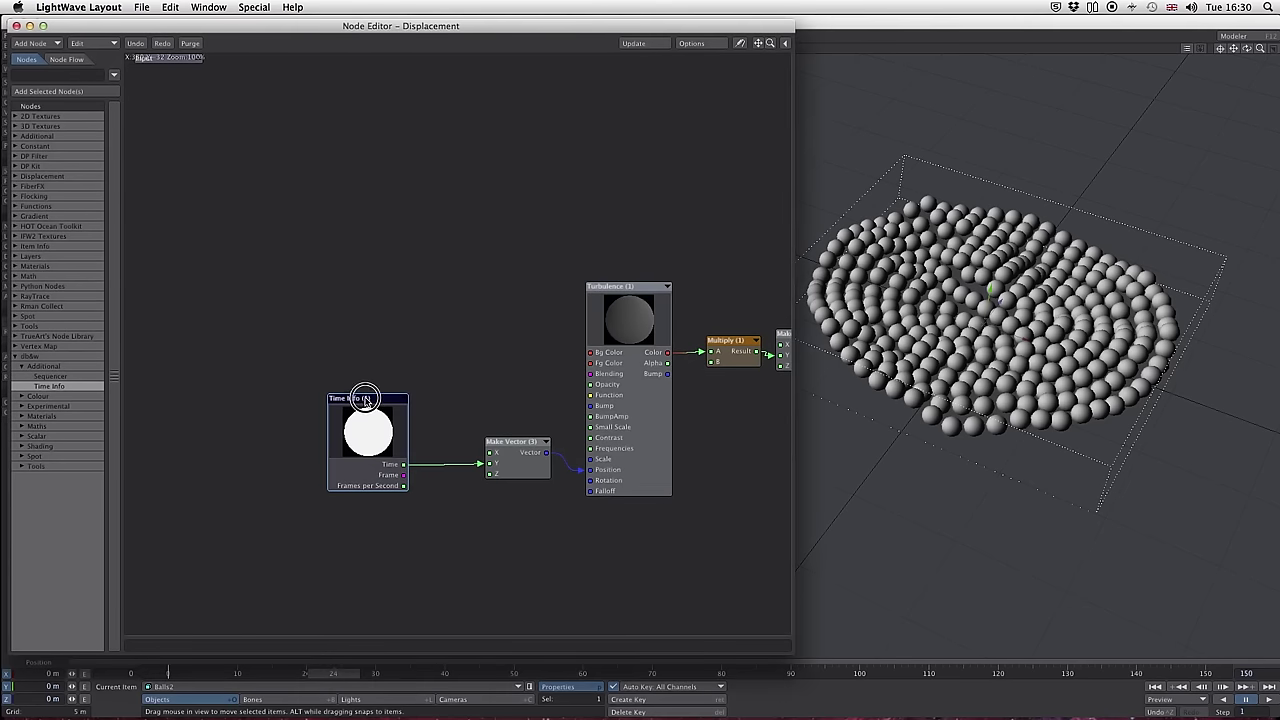
drag(474, 465, 490, 453)
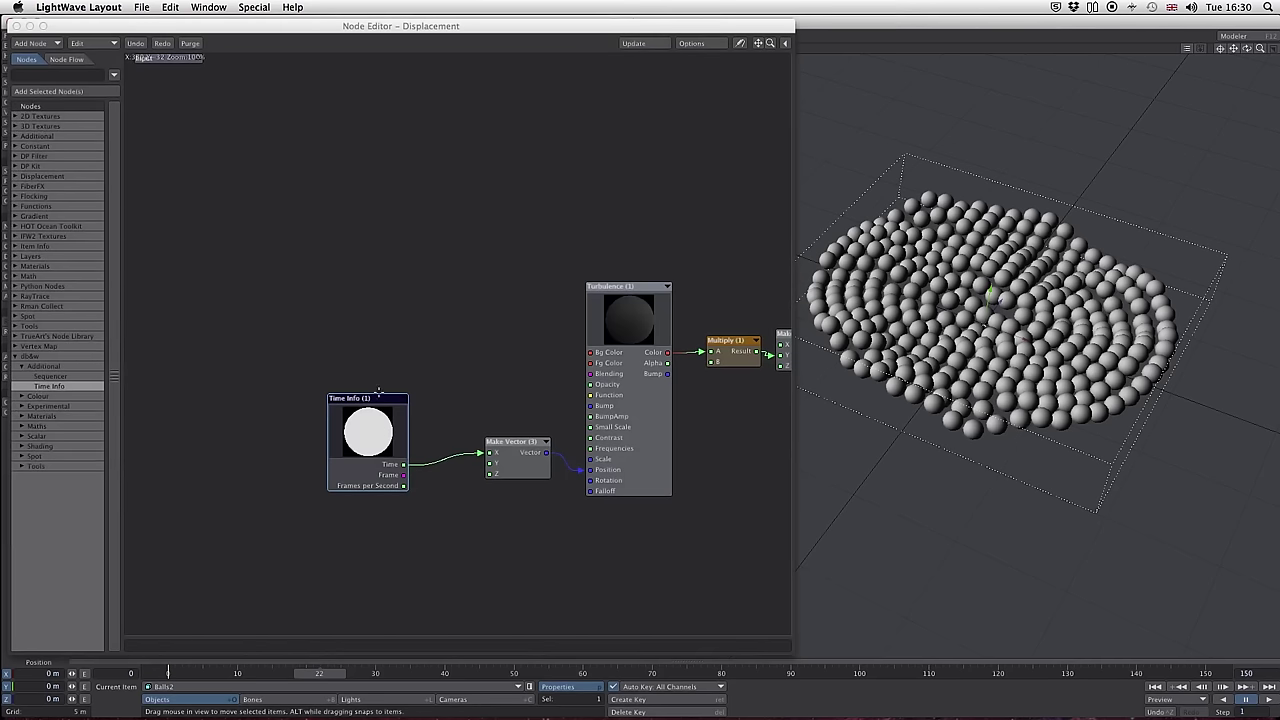
drag(477, 454, 489, 463)
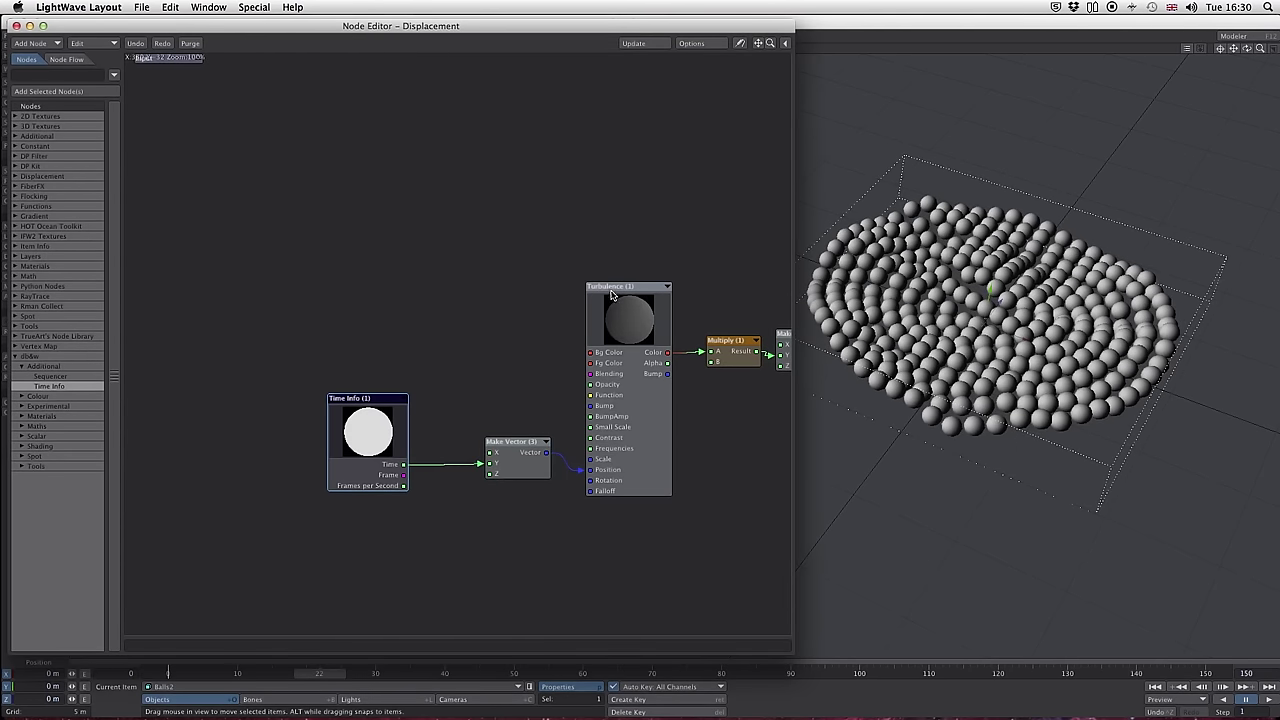
- Move the Time Info and Make Vector nodes closer to Turbulence, and collapse the Turbulence and Make Vector nodes
drag(516, 441, 528, 456)
drag(363, 416, 426, 431)
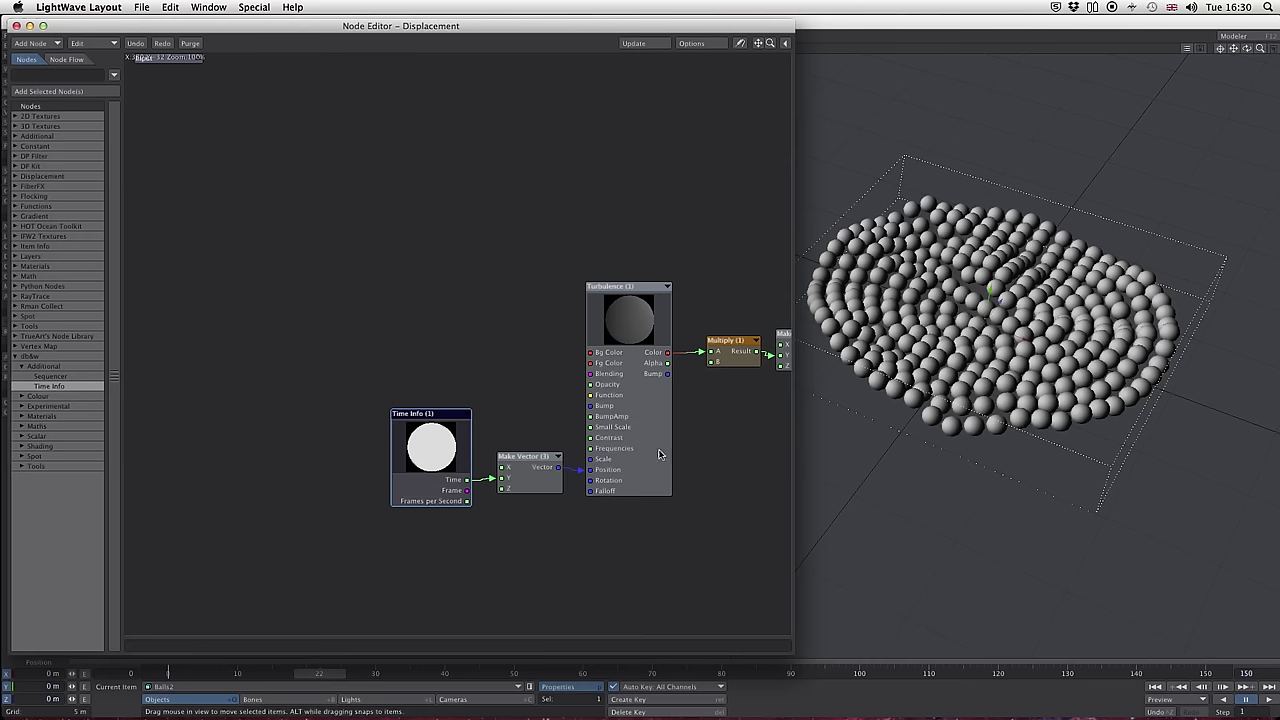
click(667, 289)
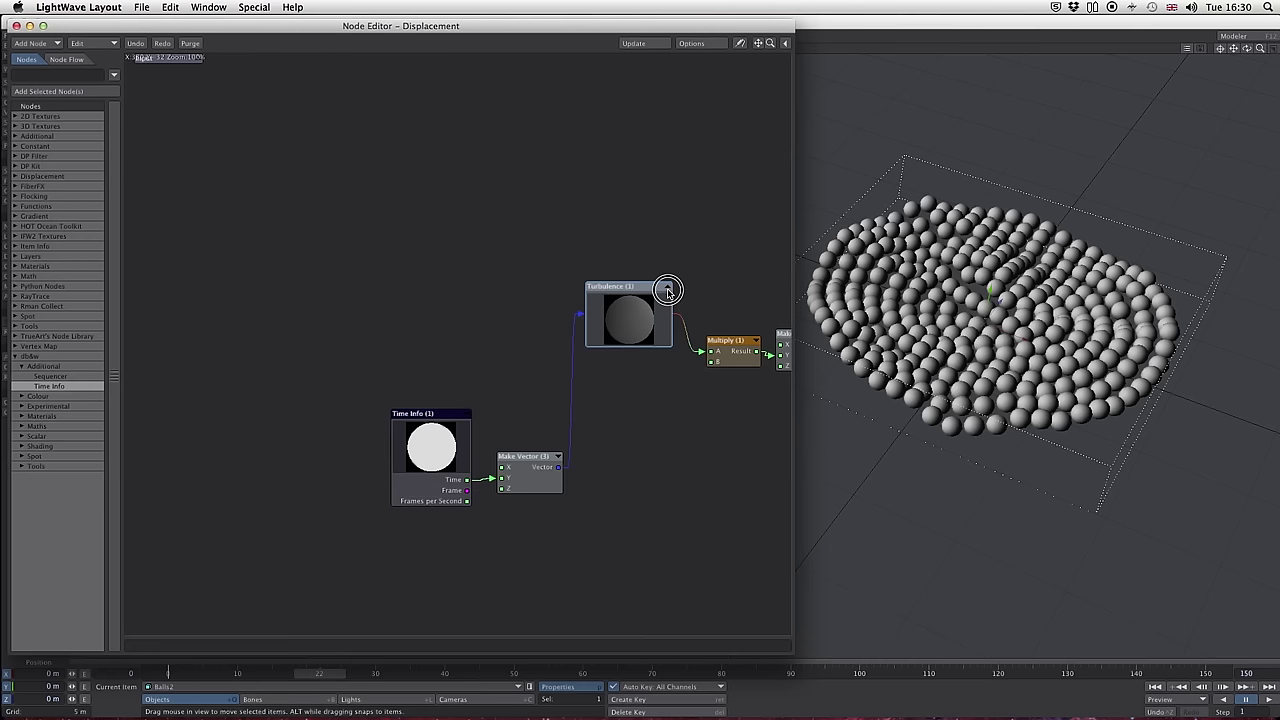
drag(552, 457, 549, 458)
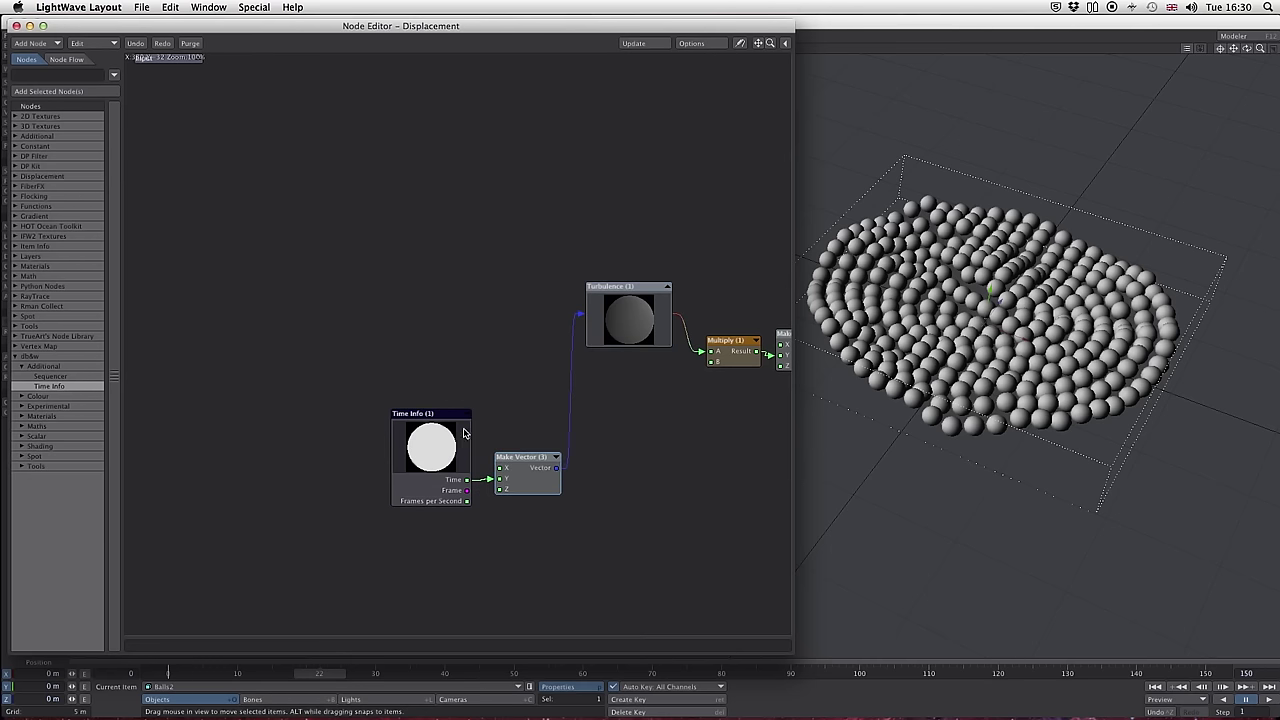
click(556, 455)
- Disconnect Turbulence from the Multiply node and park the Time Info, Make Vector and Turbulence nodes in the network's lower-left corner
drag(711, 351, 692, 348)
drag(633, 290, 620, 546)
drag(425, 416, 174, 531)
drag(520, 458, 271, 590)
drag(633, 549, 407, 554)
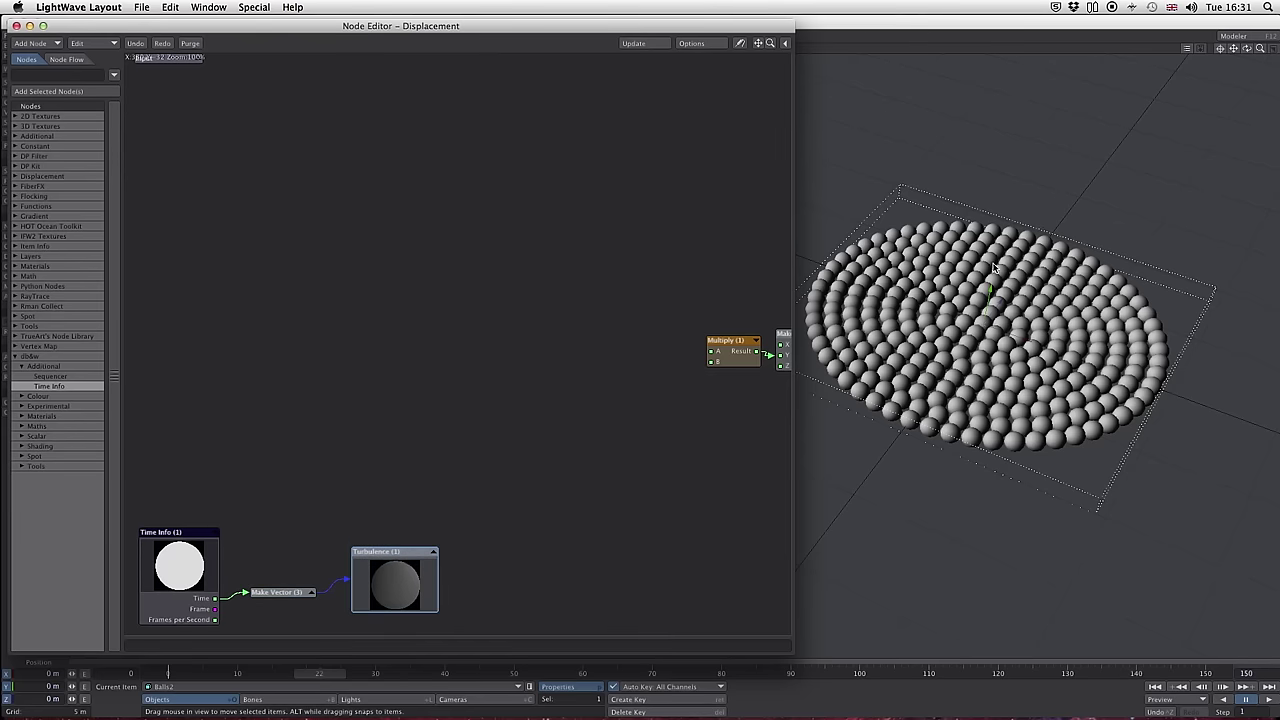
click(385, 302)
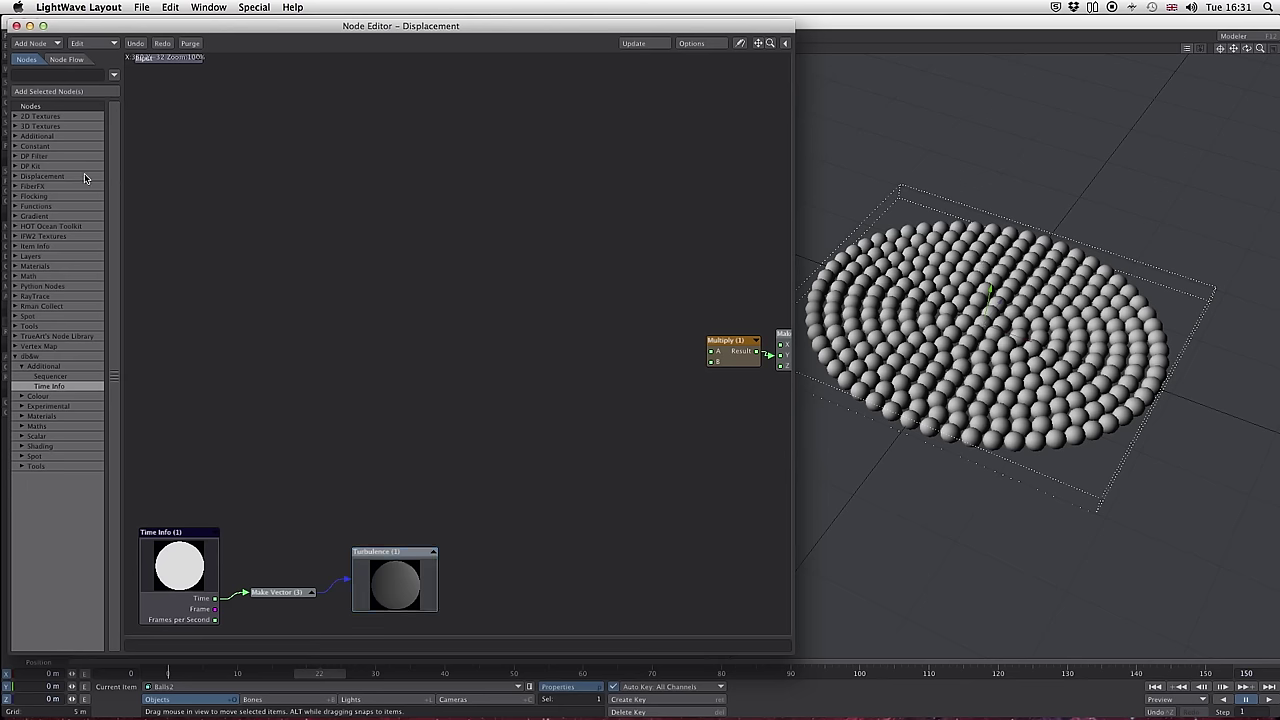
- Add a Gradient node beside the Multiply node, open its settings and move them clear of the Multiply node
click(14, 216)
drag(70, 247, 543, 240)
double_click(543, 245)
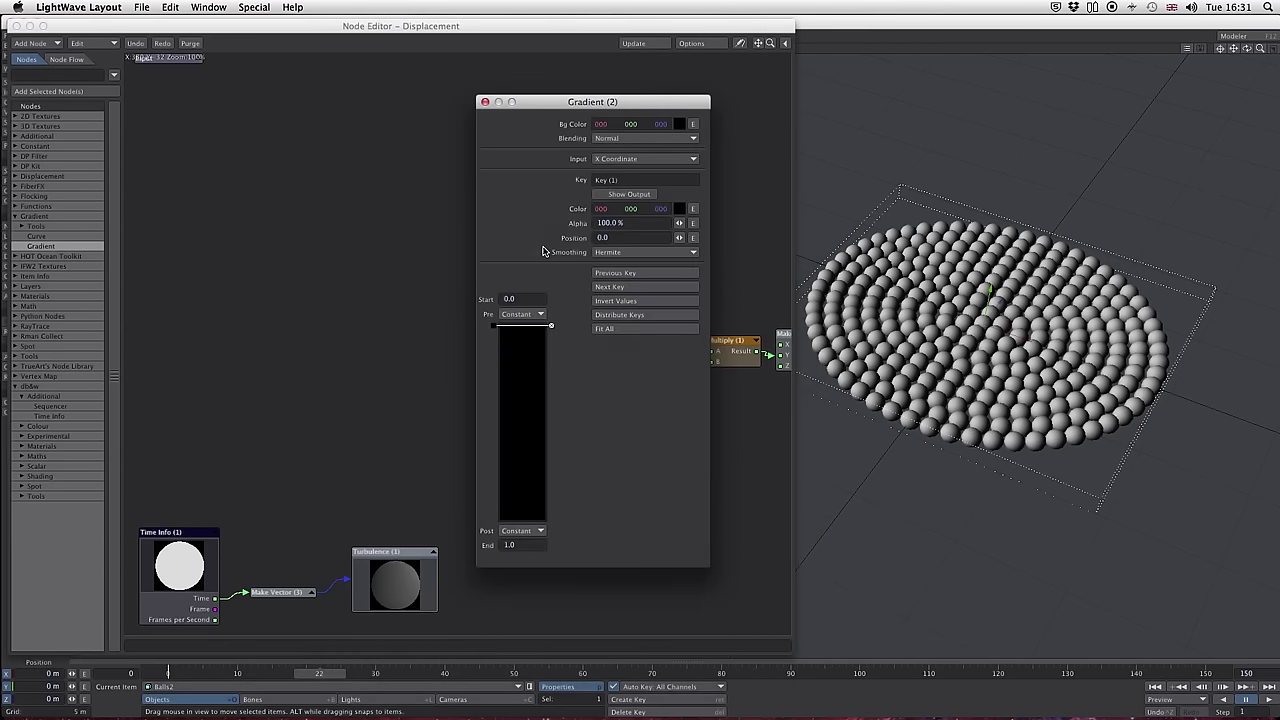
drag(630, 104, 582, 88)
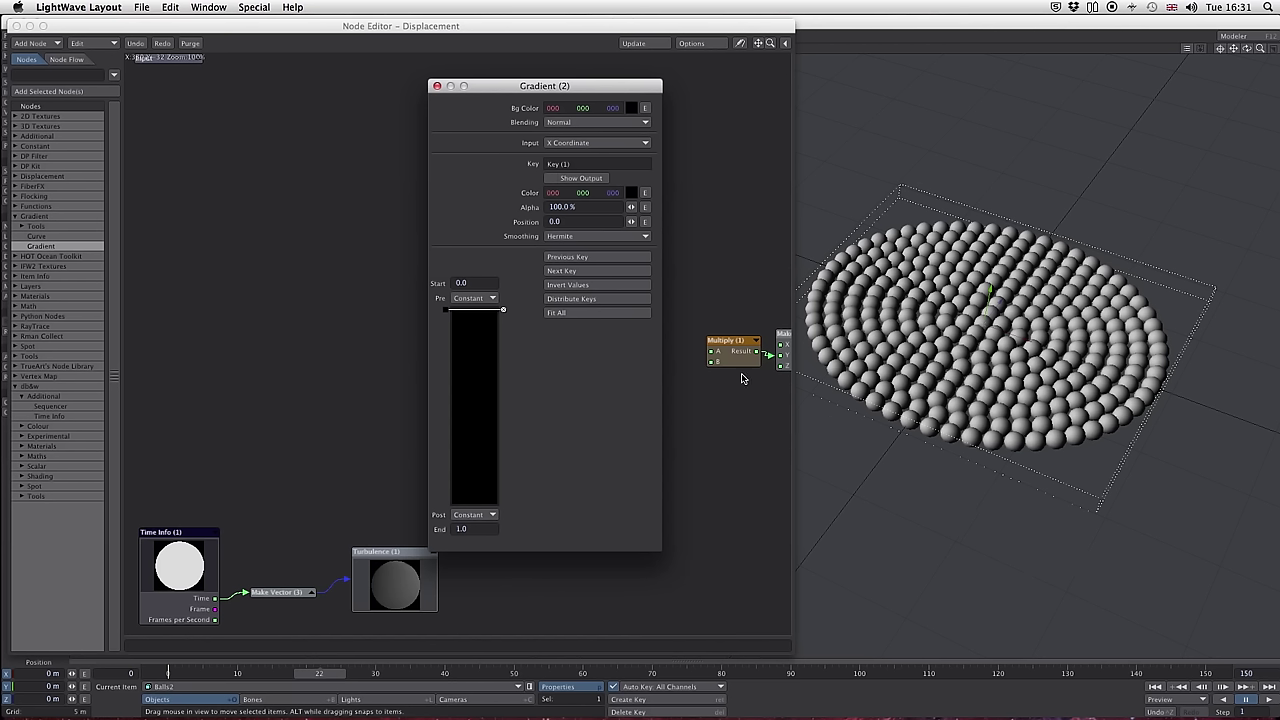
- Set the gradient's range from -12 to 12 and add two keys, placing the last at about 5.77
click(490, 284)
click(461, 528)
text(12)
click(538, 405)
mouse_move(489, 412)
mouse_down()
mouse_move(488, 374)
mouse_move(484, 430)
mouse_move(480, 382)
mouse_move(477, 405)
mouse_up()
drag(480, 402, 476, 452)
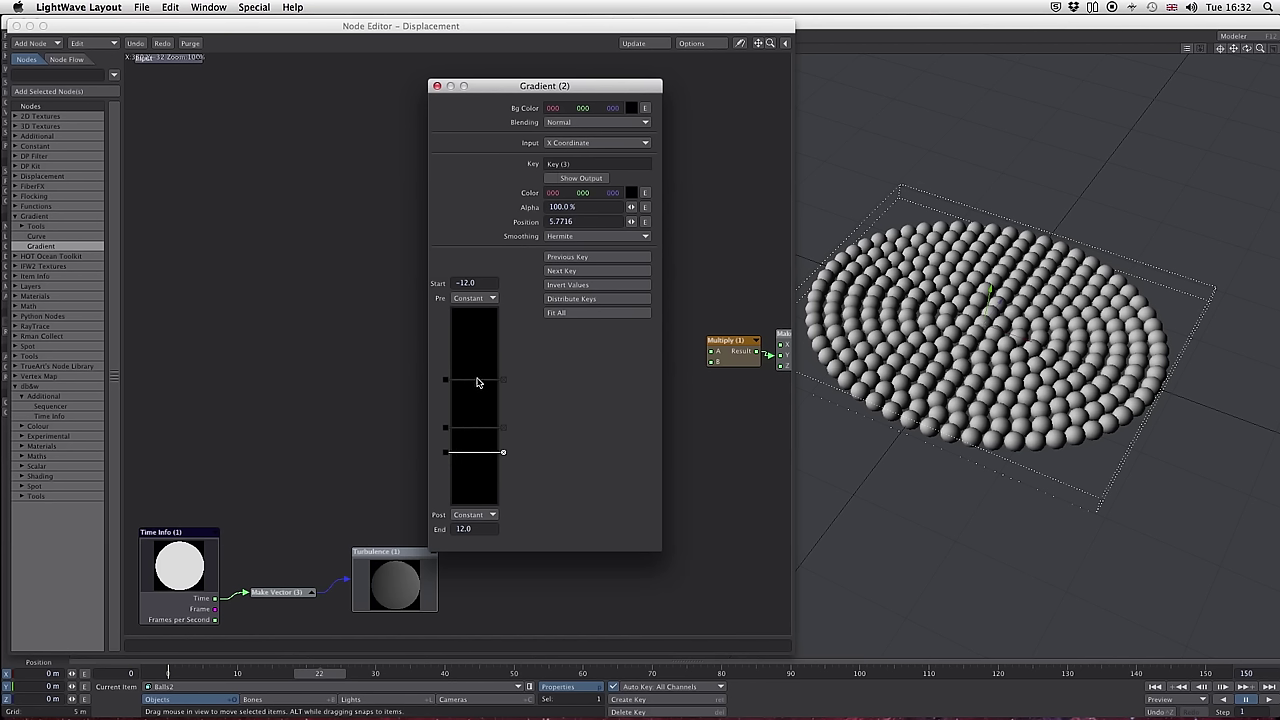
- Enable Show Output for all three gradient keys and set the middle key's color to white
click(447, 381)
click(448, 428)
click(446, 452)
click(442, 427)
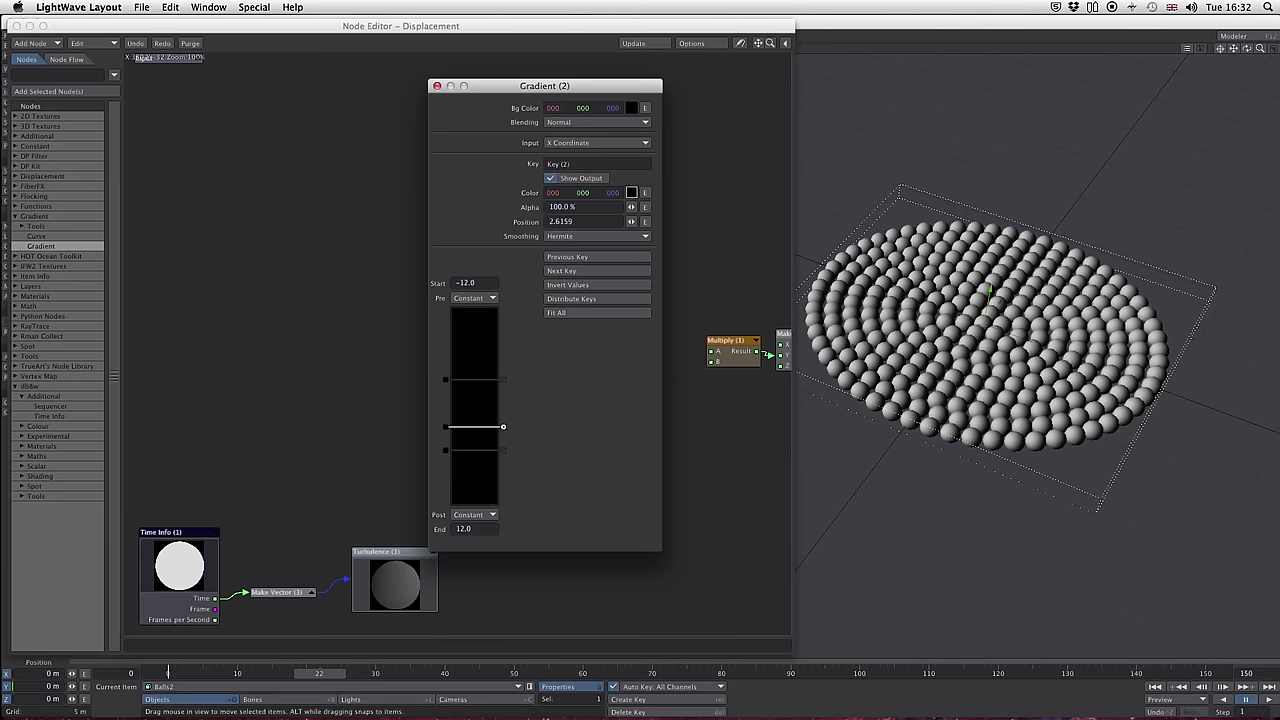
click(630, 193)
click(576, 441)
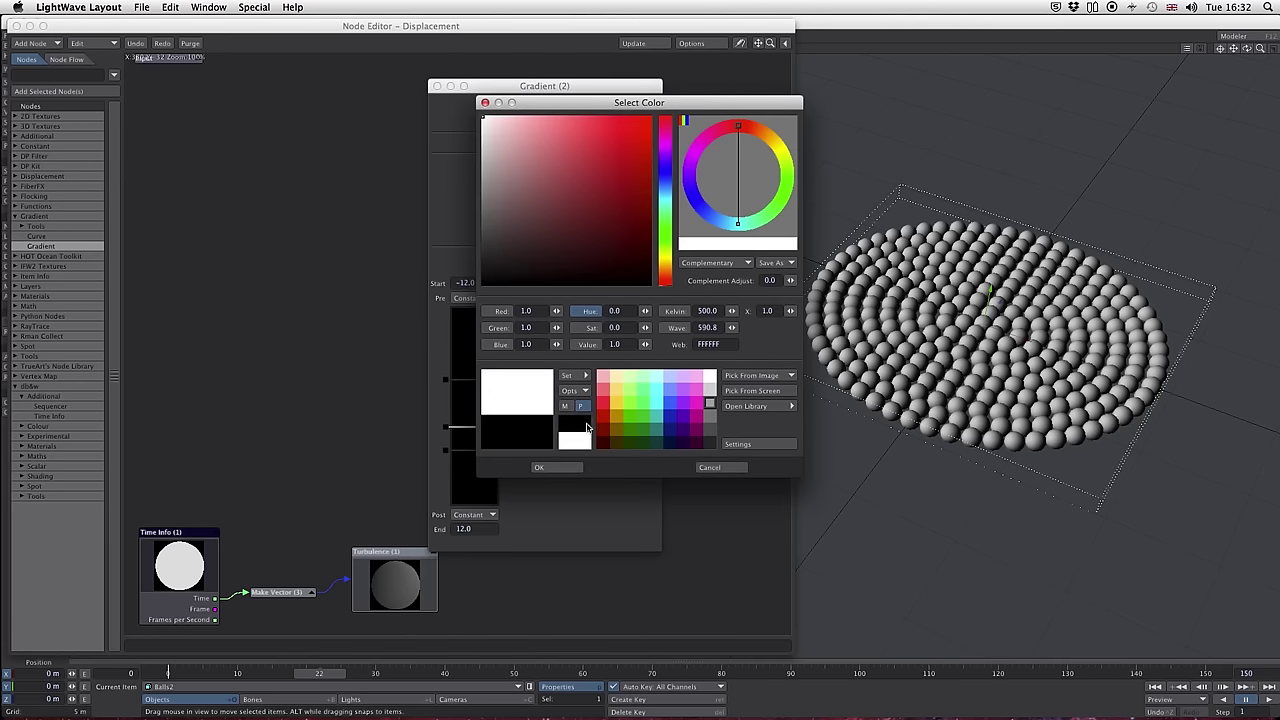
click(572, 468)
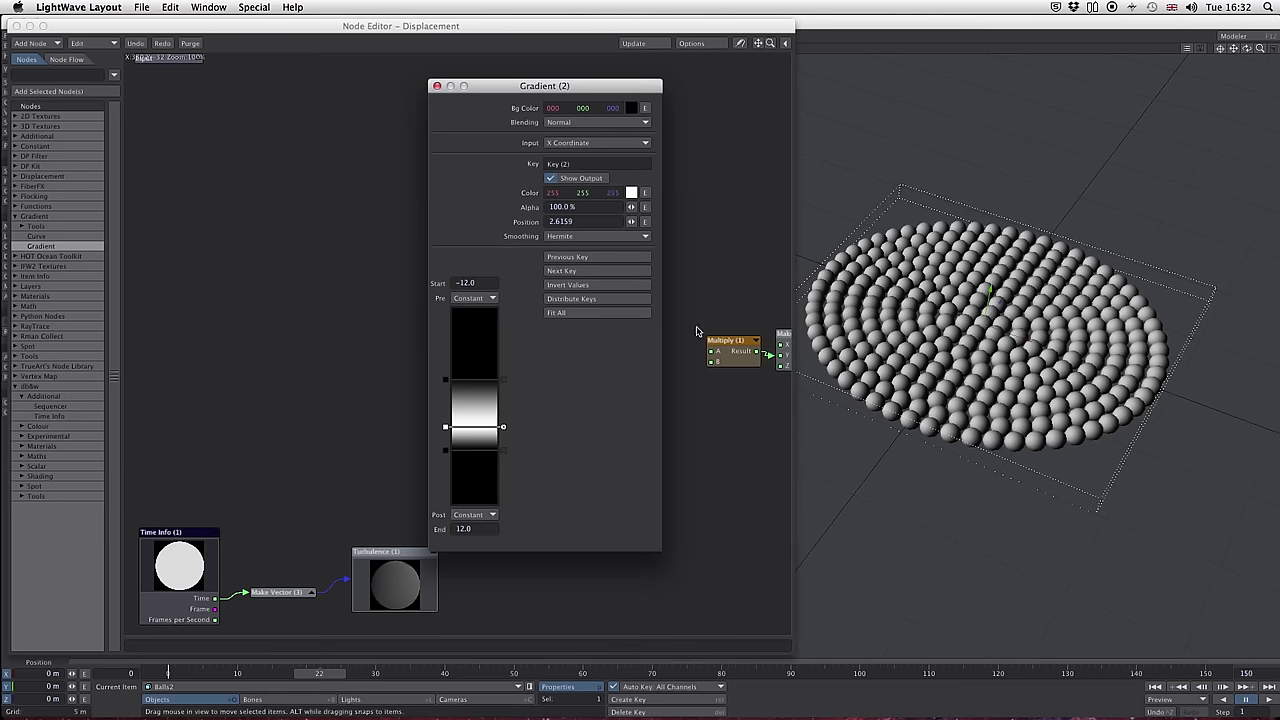
- Close the gradient settings, connect the Gradient's Color output to the Multiply node's A input, and reposition the Gradient node
click(436, 87)
drag(585, 323, 711, 351)
drag(558, 258, 590, 268)
- Reopen the gradient settings, shift its keys toward the centre with the white key at about 0.46, and close them
double_click(589, 268)
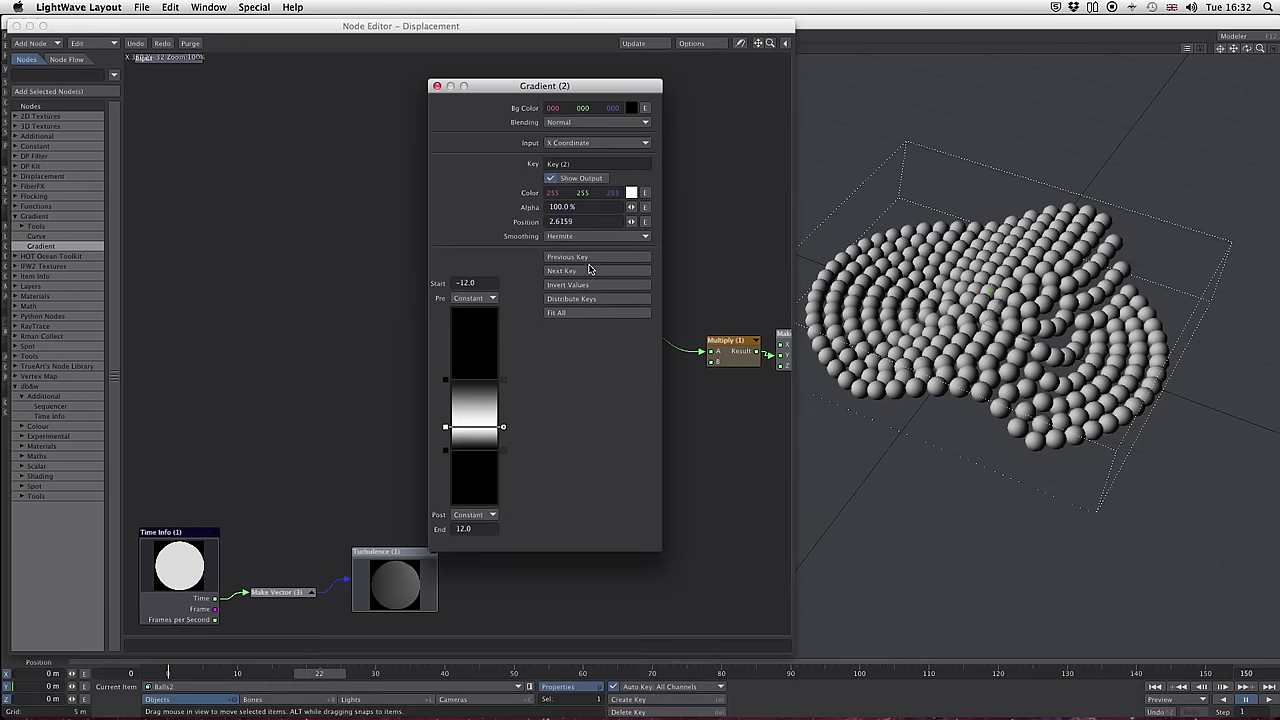
mouse_move(447, 385)
mouse_down()
mouse_move(448, 448)
mouse_move(446, 410)
mouse_up()
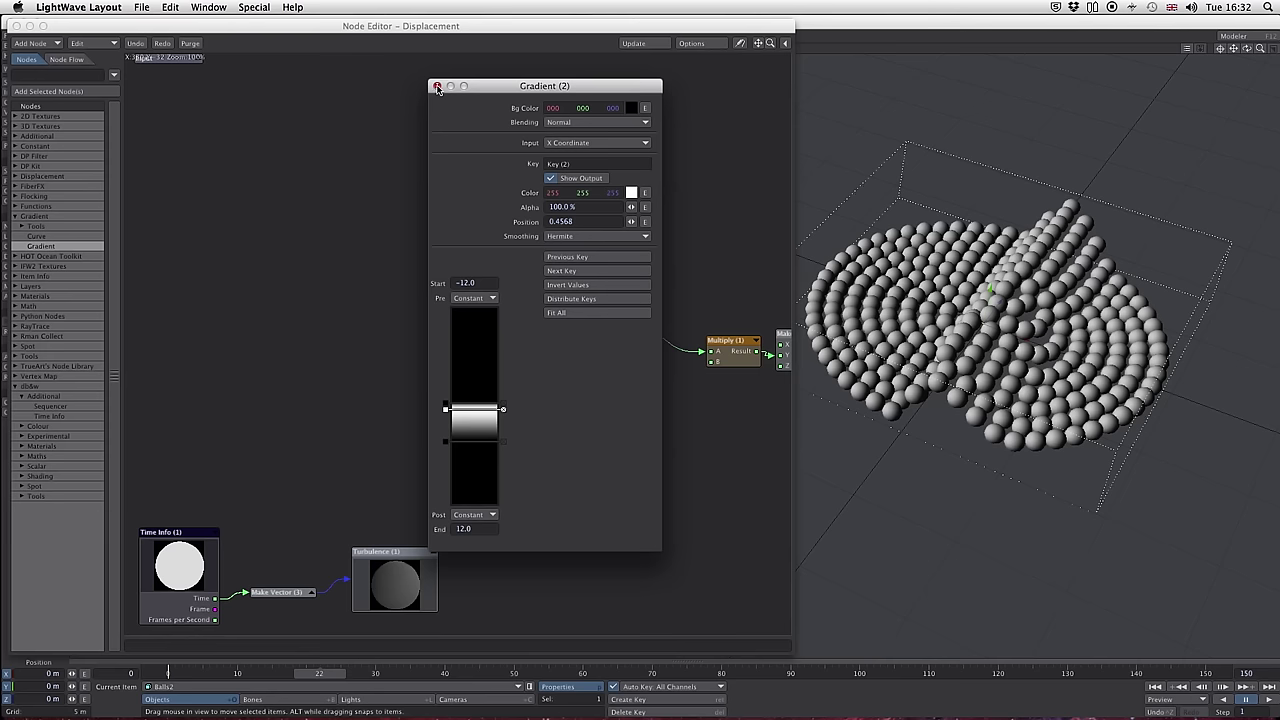
click(437, 87)
drag(597, 261, 607, 258)
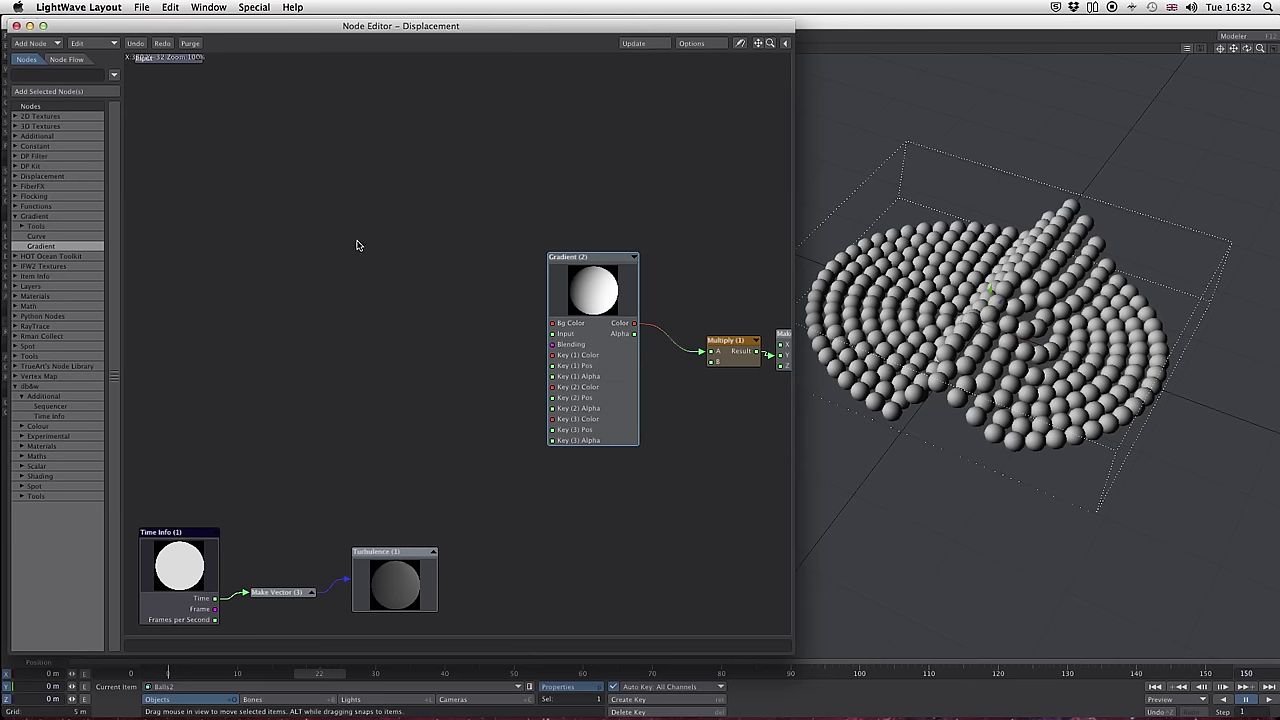
- Add two scalar Add math nodes and stack them beside the Gradient node's key inputs
click(14, 217)
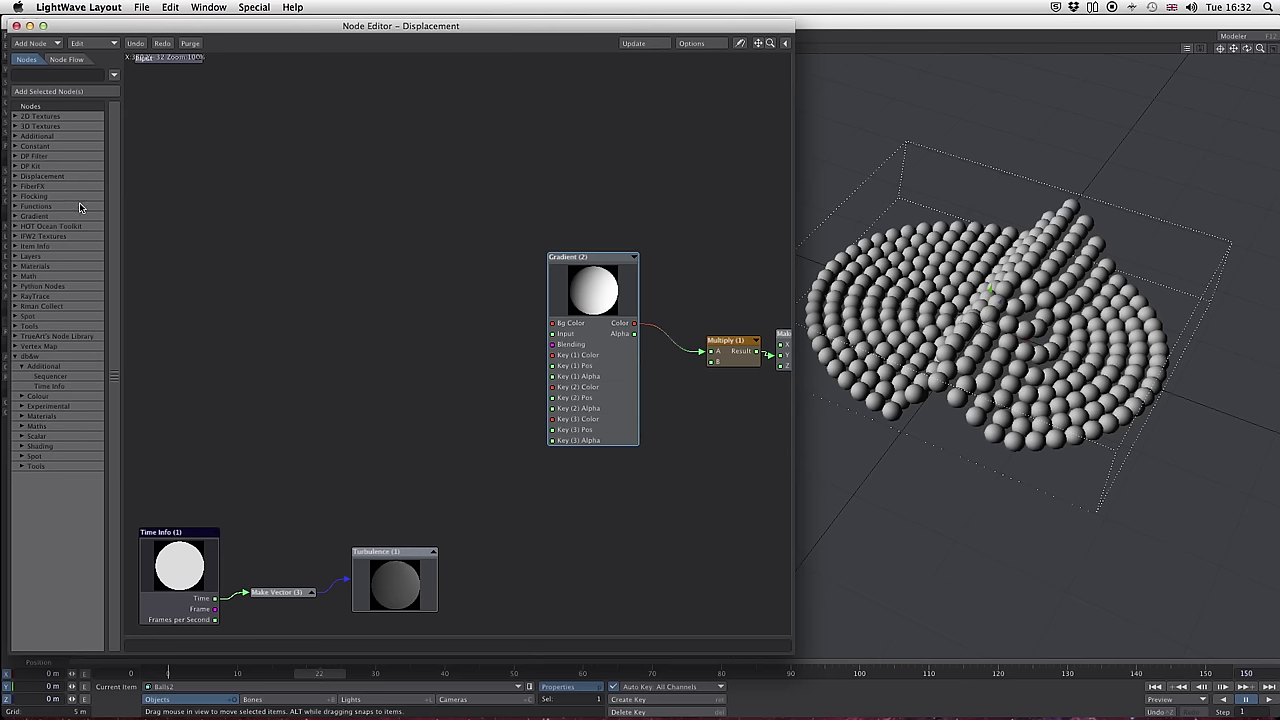
click(14, 277)
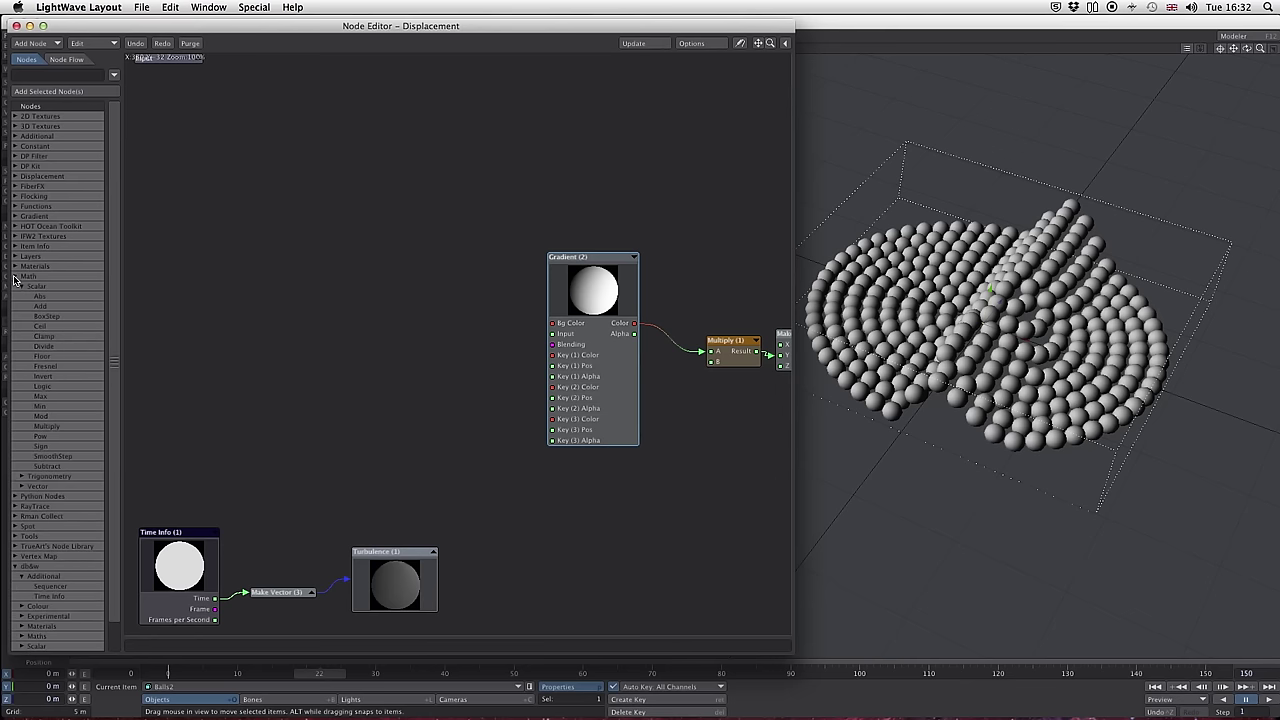
double_click(53, 306)
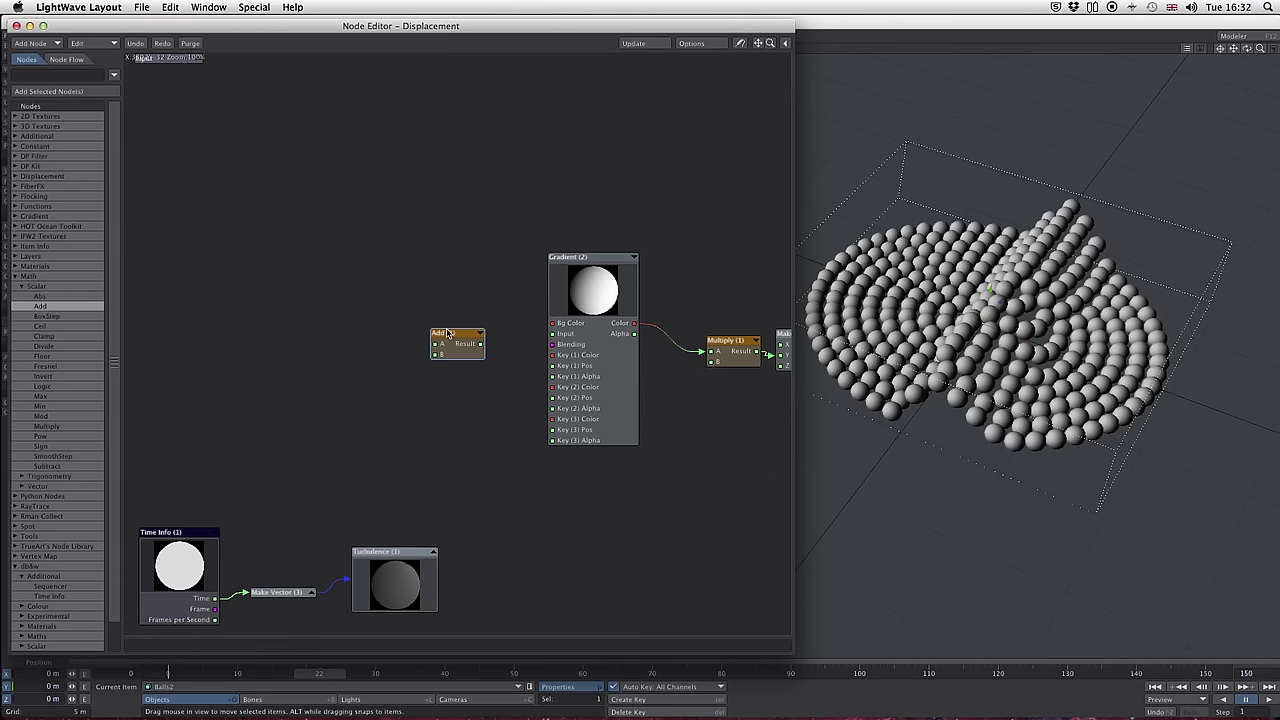
drag(447, 333, 430, 386)
double_click(45, 306)
drag(432, 331, 450, 368)
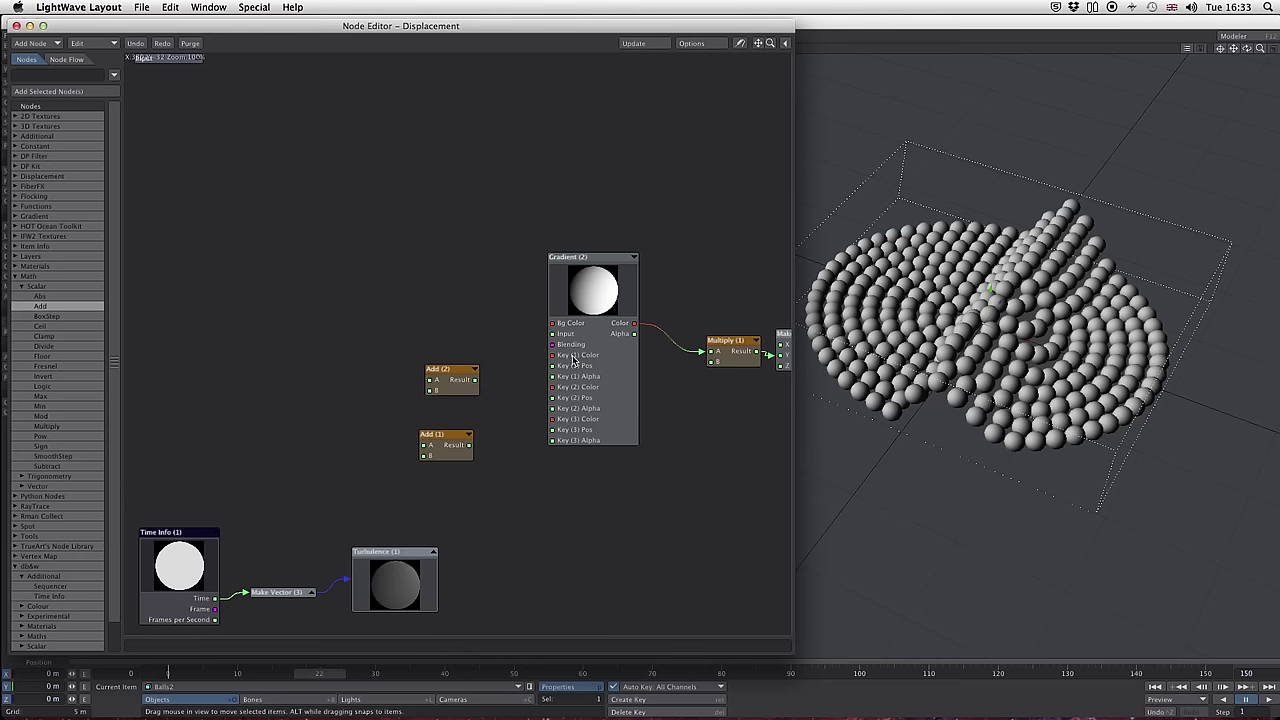
- Add a constant Scalar node and arrange it beside the two stacked Add nodes in front of the Gradient's key inputs
click(23, 278)
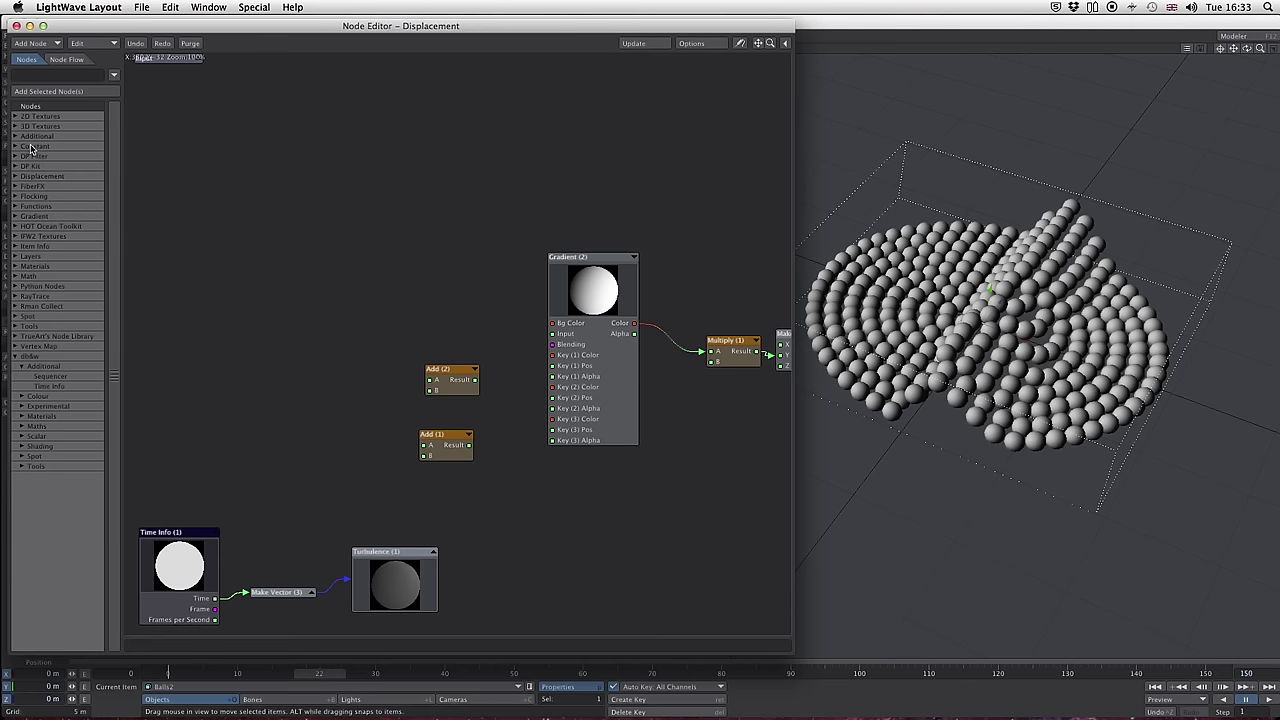
click(16, 147)
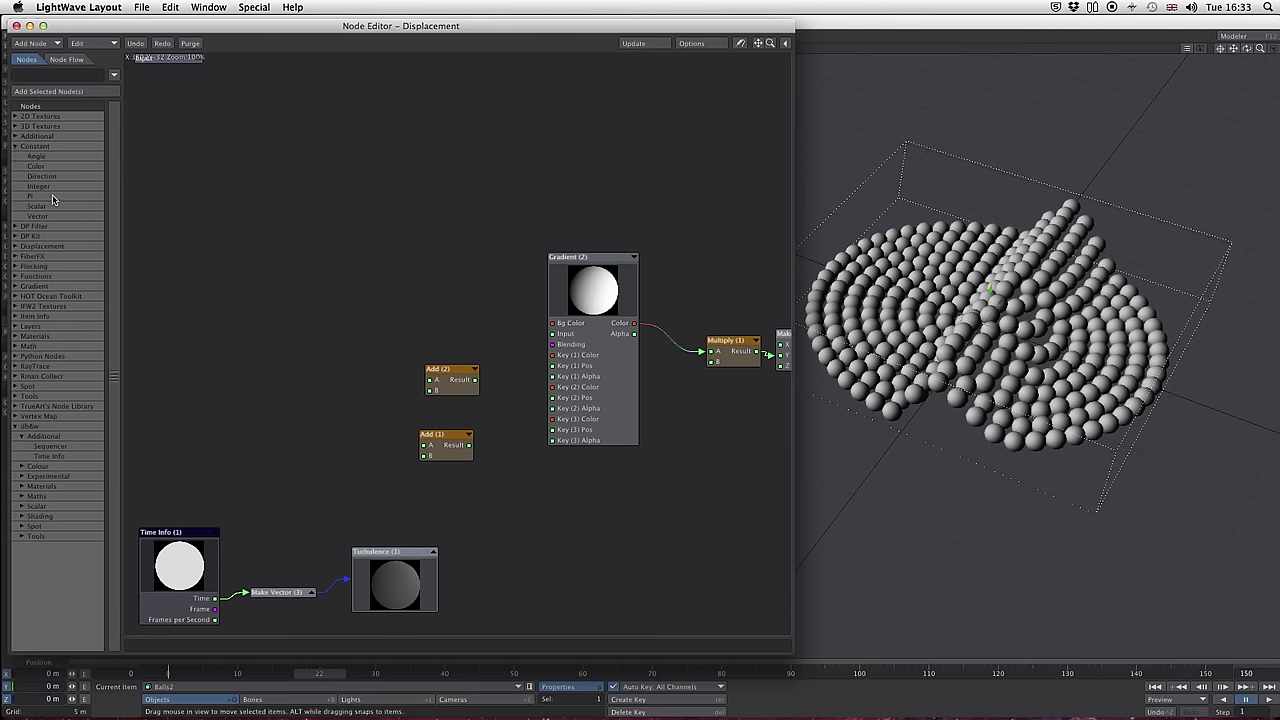
drag(40, 206, 352, 415)
drag(446, 372, 463, 372)
drag(448, 440, 476, 426)
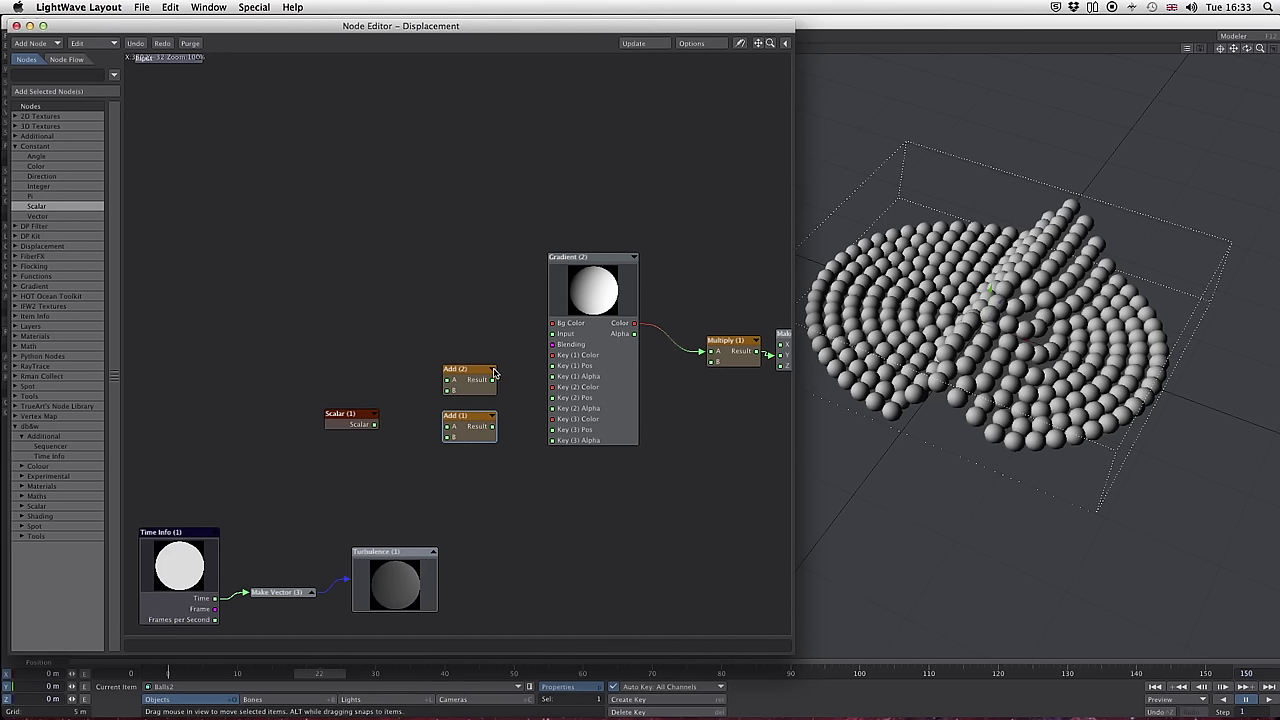
drag(466, 373, 463, 377)
drag(348, 419, 359, 405)
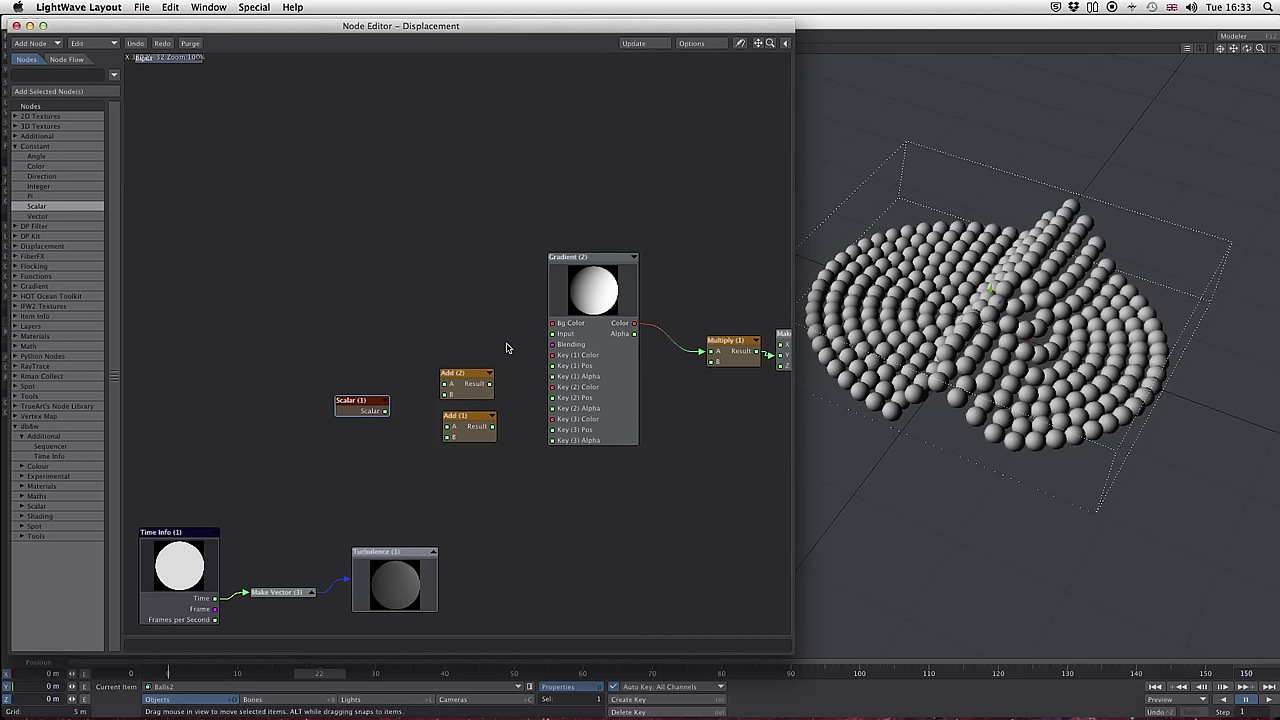
drag(481, 371, 483, 422)
drag(355, 408, 380, 432)
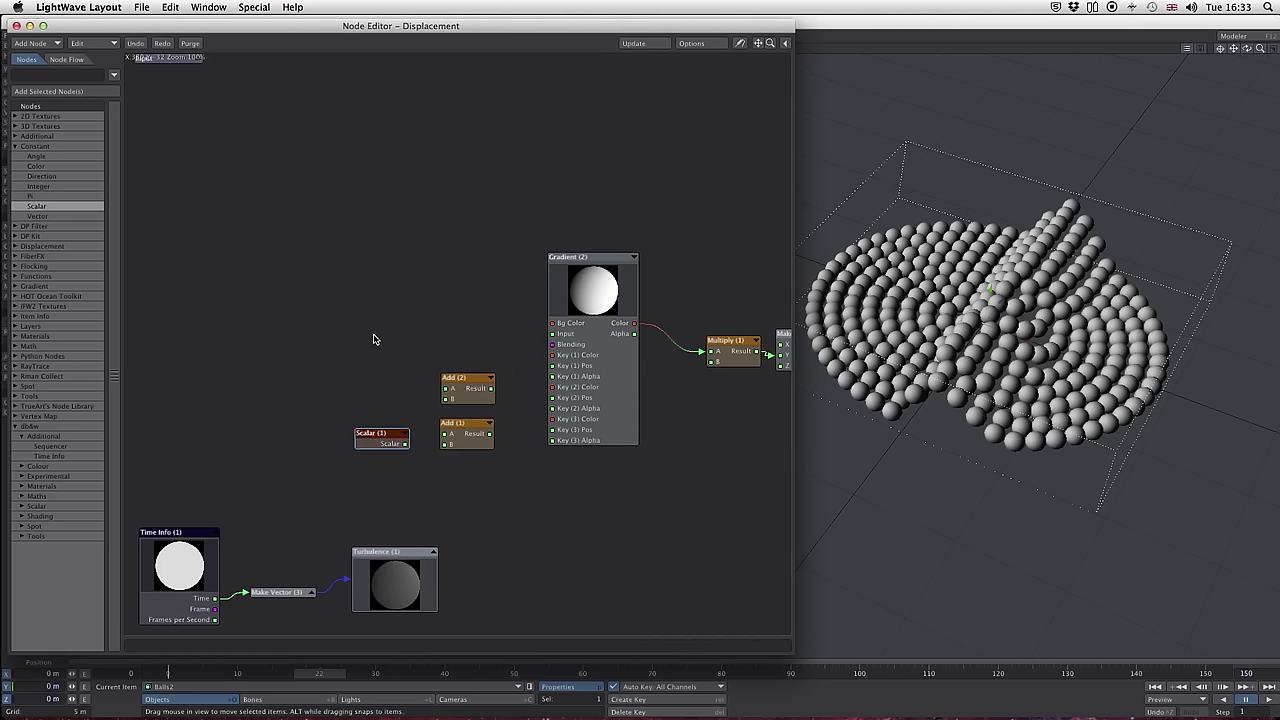
drag(462, 379, 458, 384)
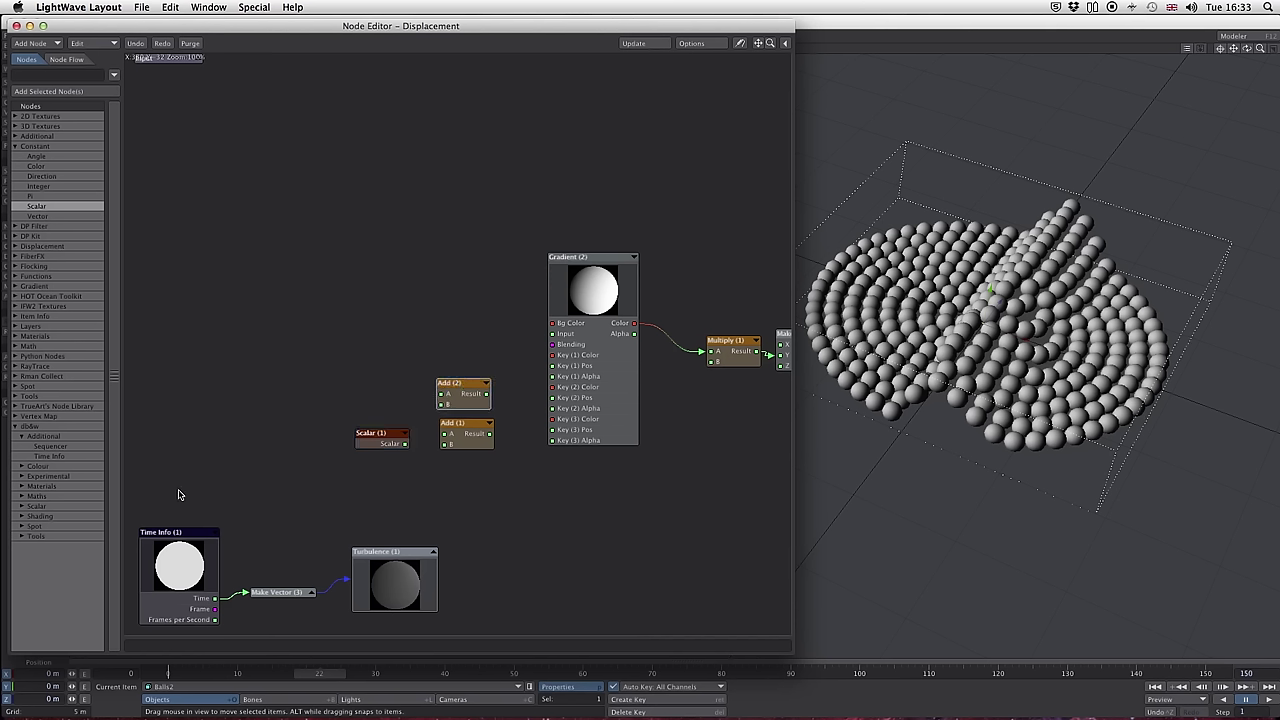
- Add a second Time Info node and place it well ahead of the Add and Scalar nodes, level with the Gradient
click(21, 537)
click(22, 538)
double_click(50, 456)
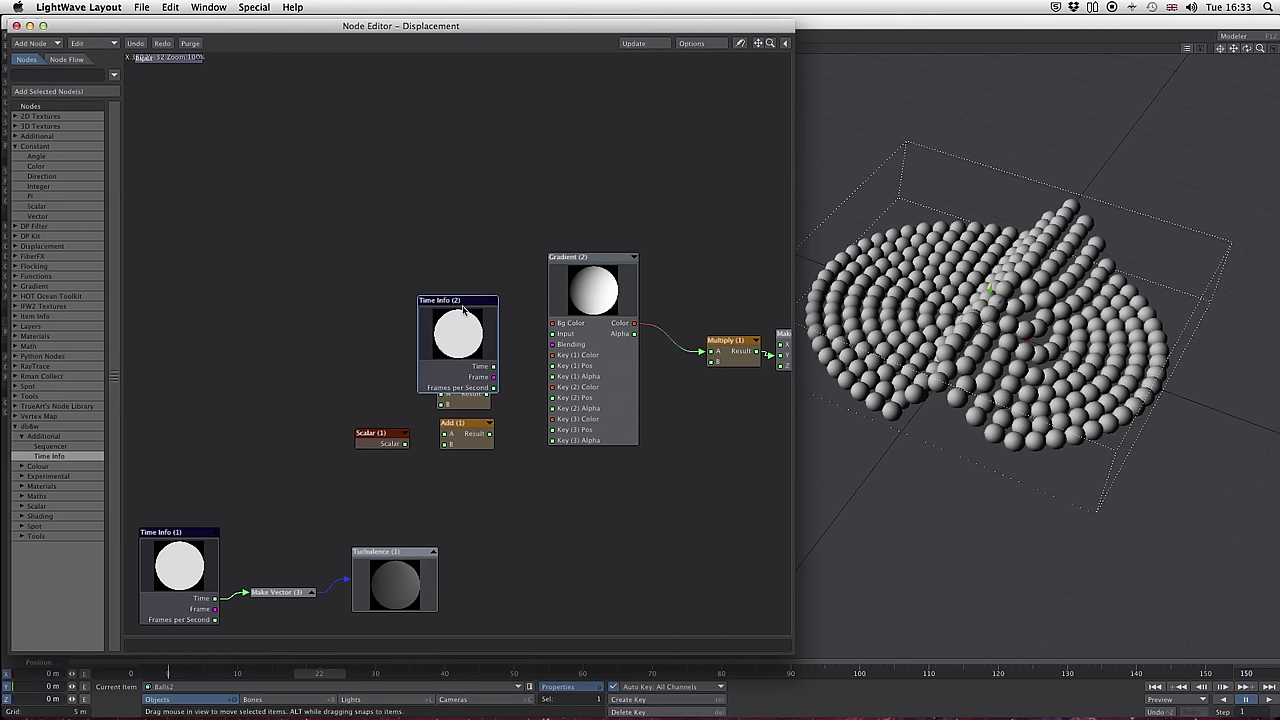
drag(446, 302, 202, 331)
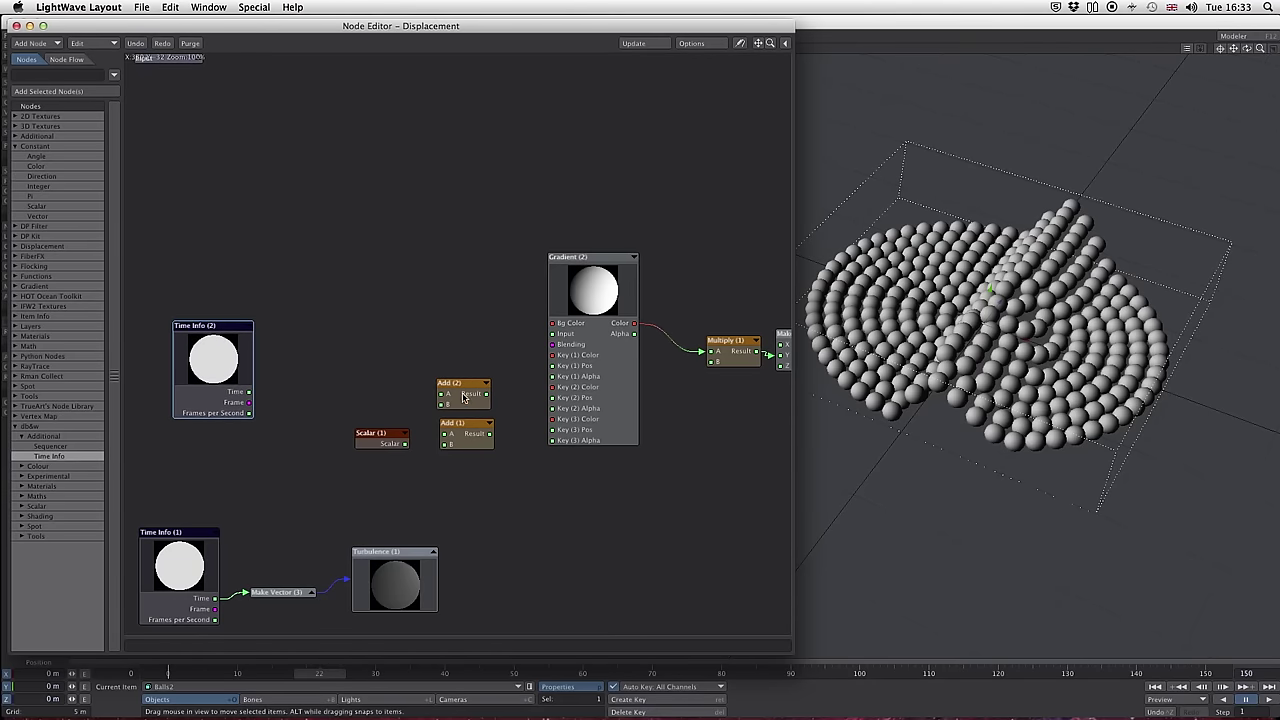
drag(476, 387, 476, 390)
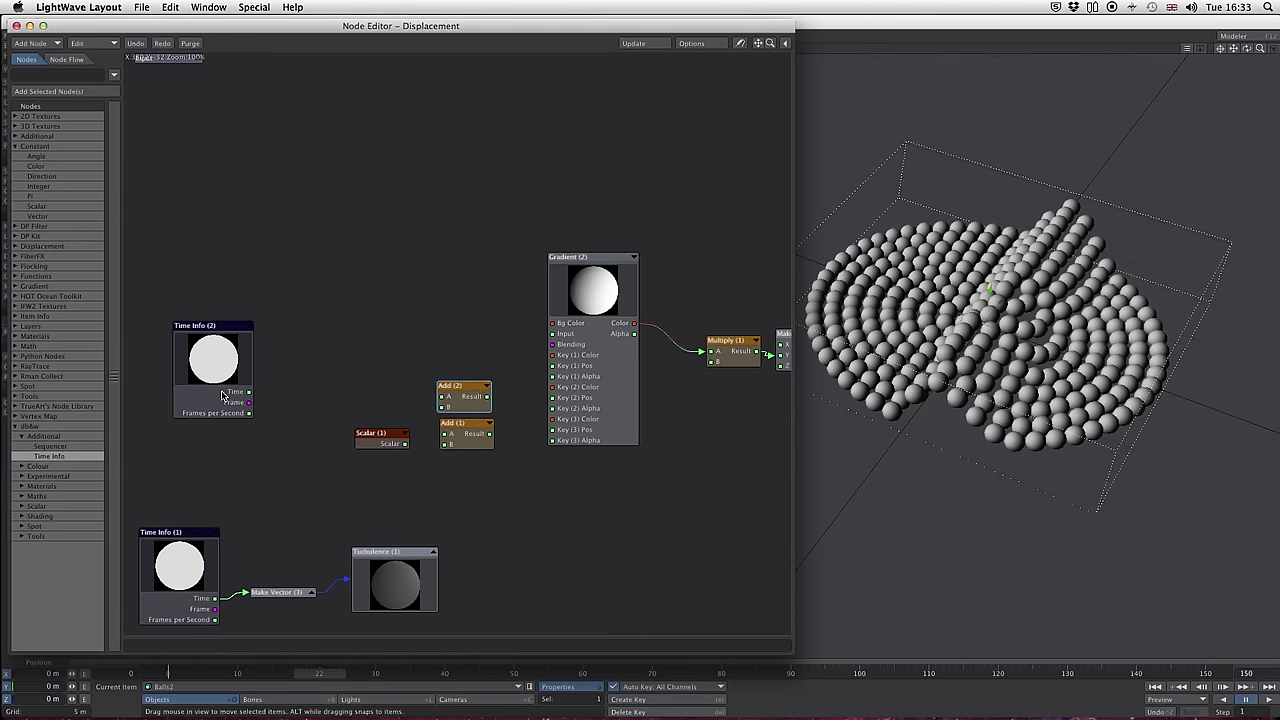
drag(226, 330, 239, 304)
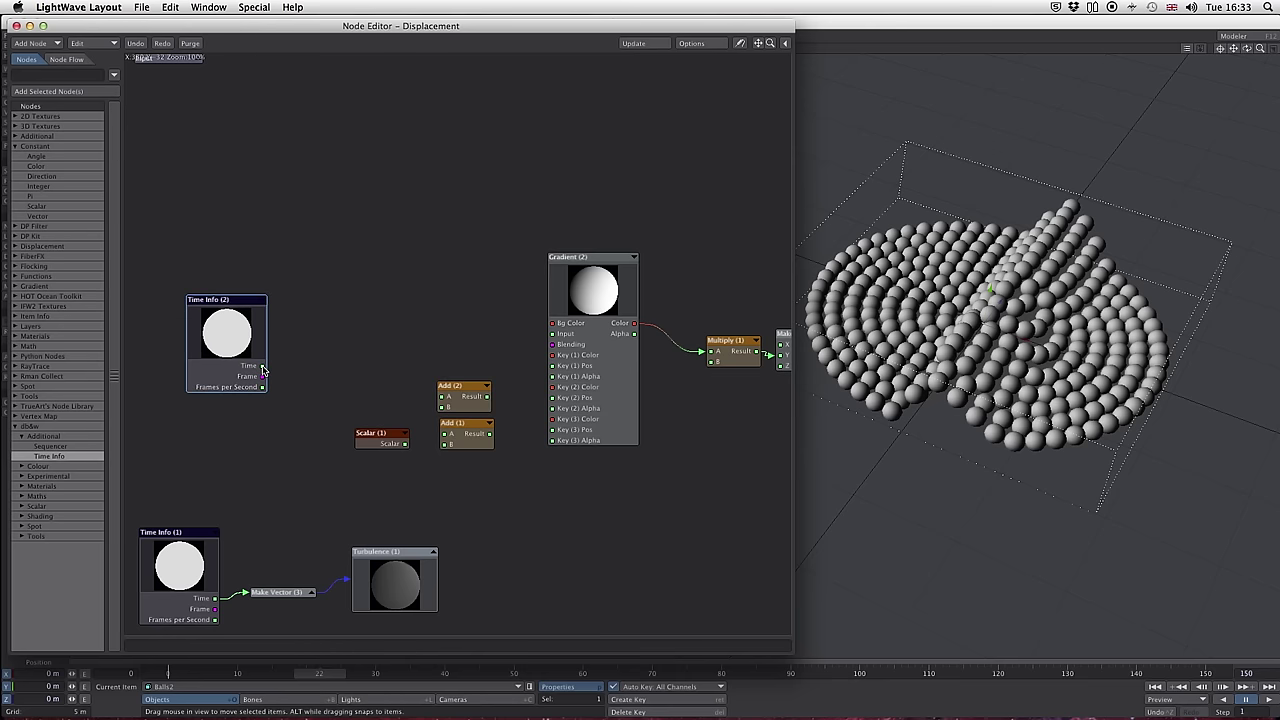
- Wire Time to Key (1) Pos and Add (2), Scalar to both Adds, Add (2) to Key (2) Pos and Add (1), and Add (1) to Key (3) Pos
drag(263, 367, 541, 366)
drag(458, 386, 456, 381)
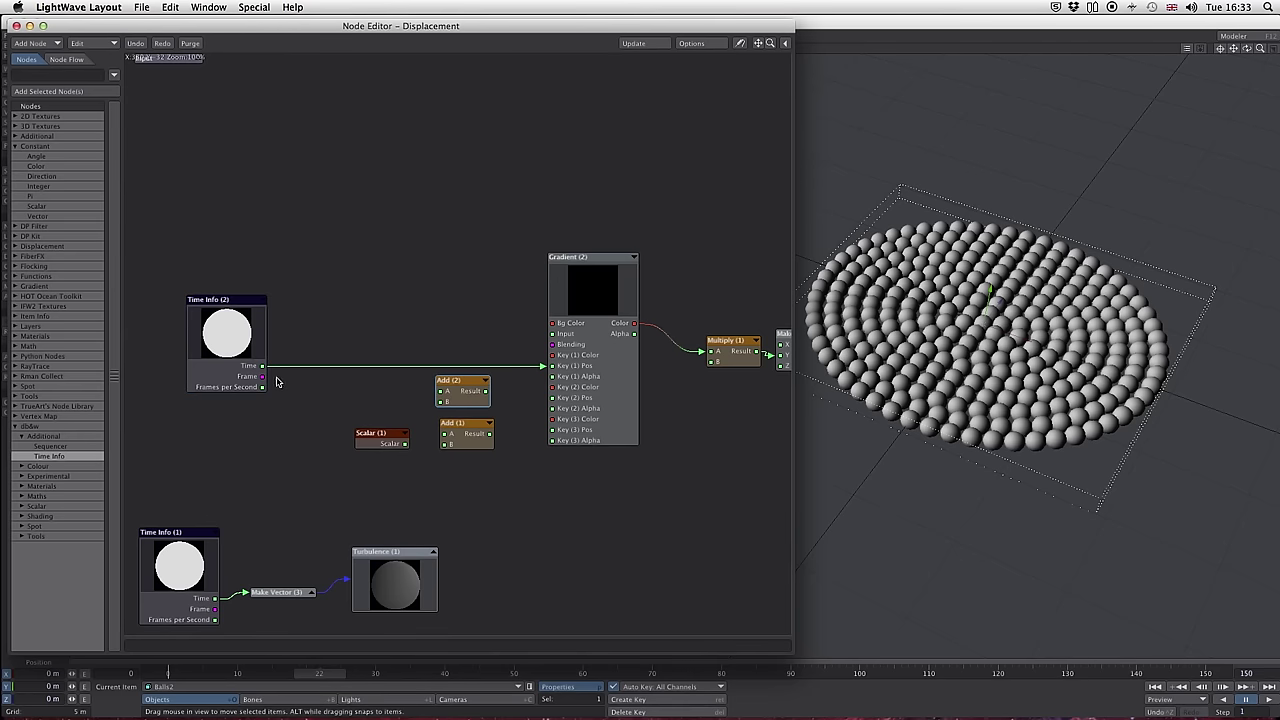
drag(263, 370, 441, 391)
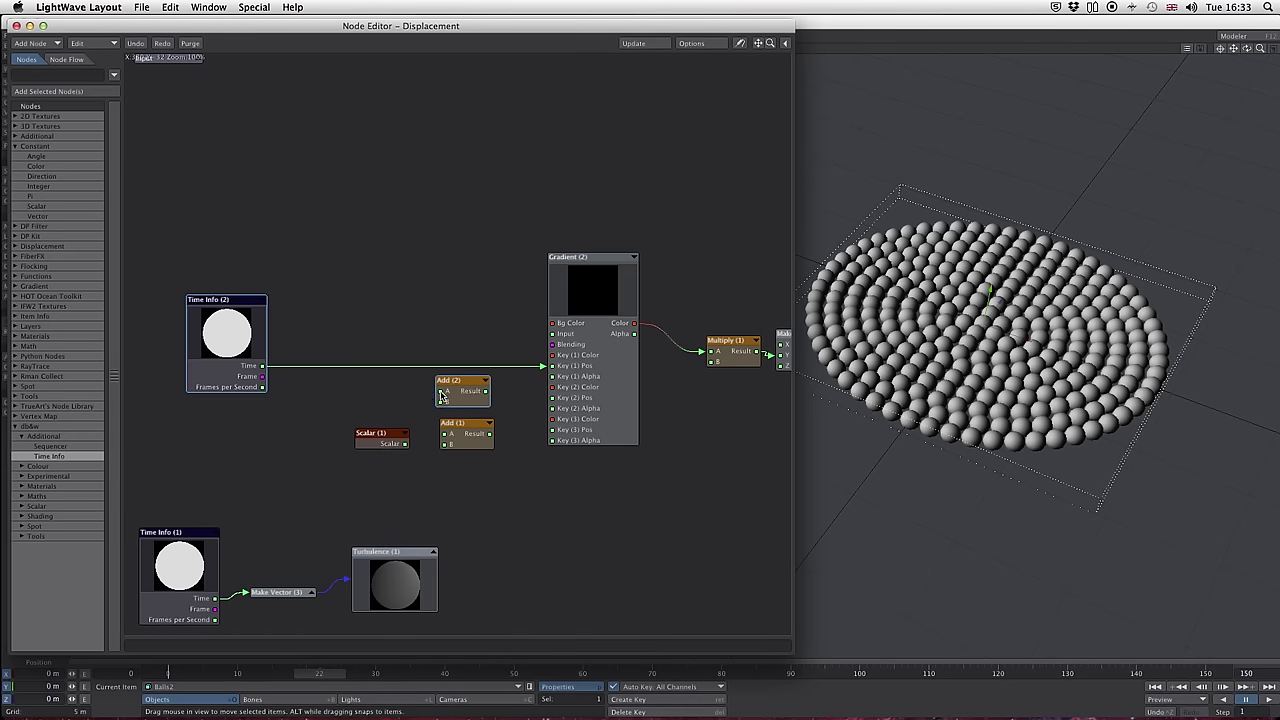
drag(398, 435, 552, 430)
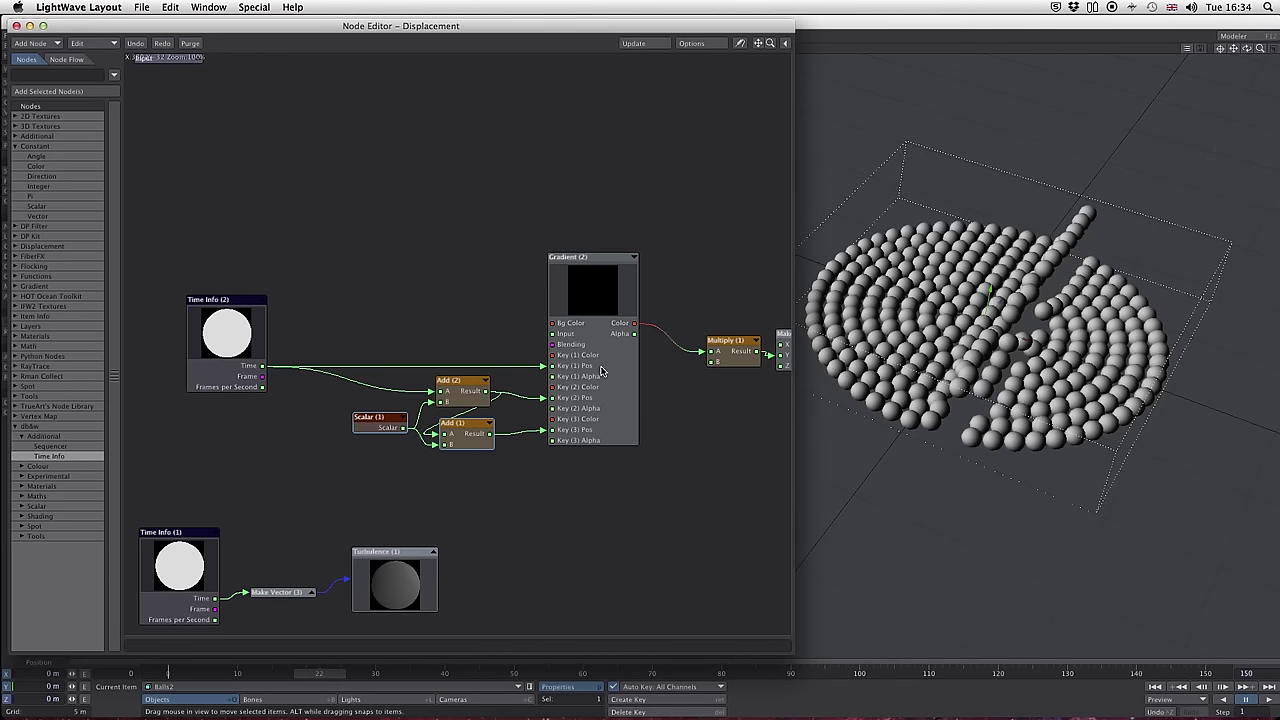
- Check the Scalar node's value, return to frame 0 and probe the output values of the Time Info and Add nodes
double_click(381, 418)
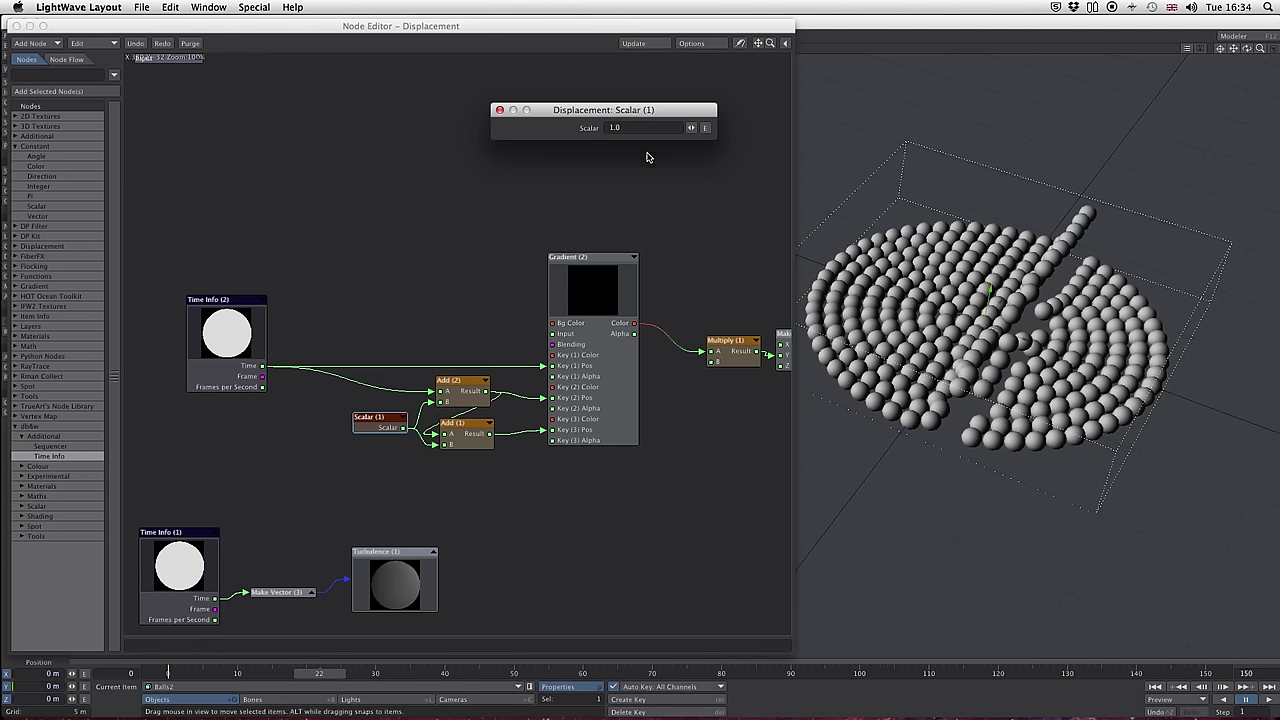
click(738, 44)
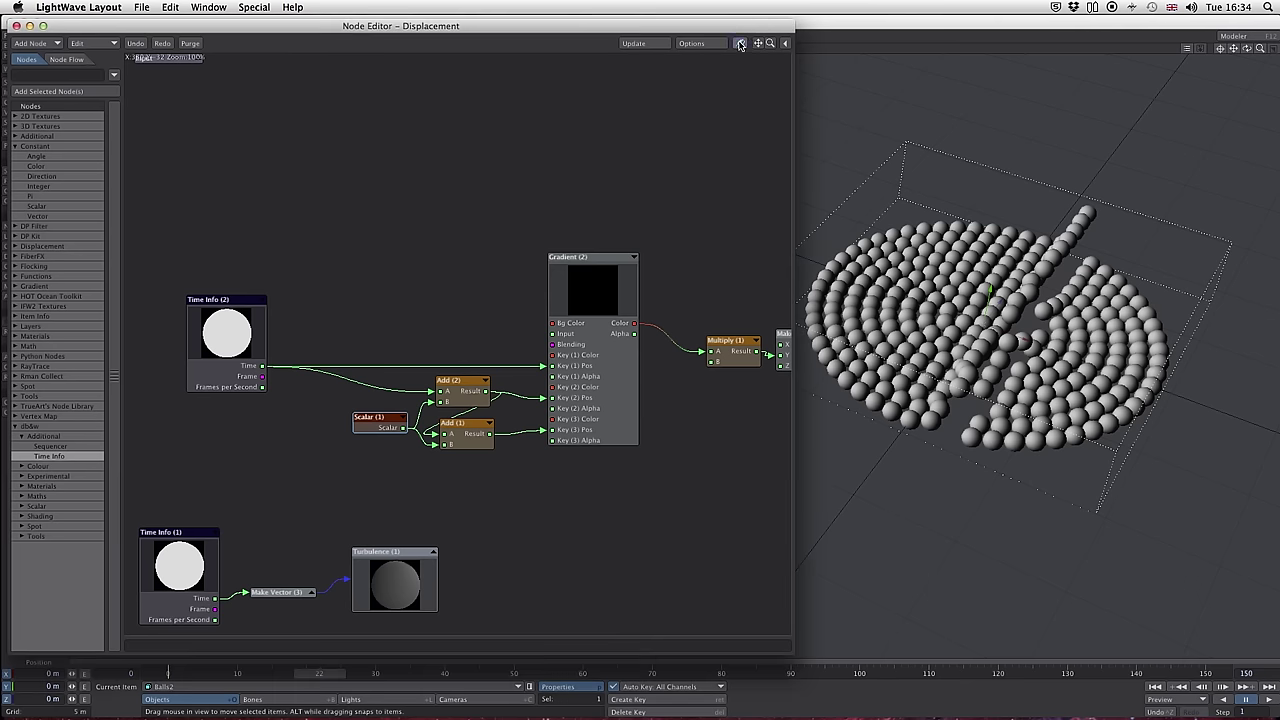
mouse_move(492, 392)
drag(335, 669, 167, 669)
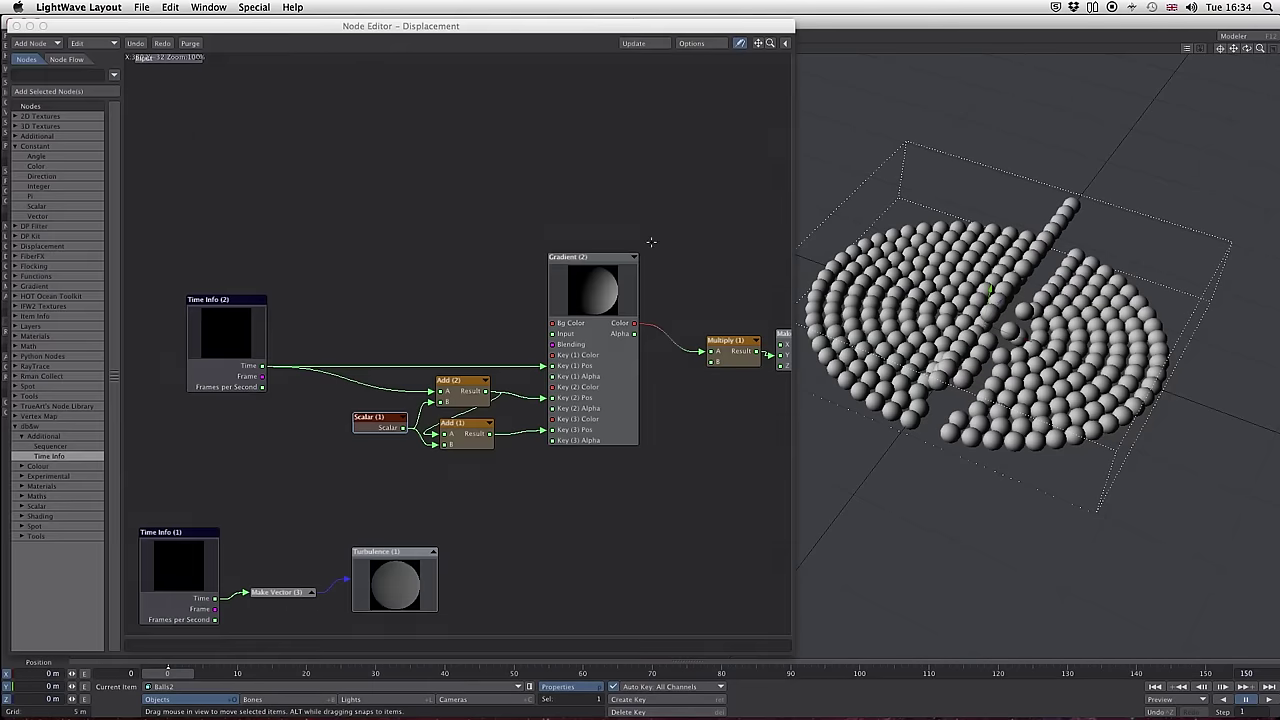
click(740, 48)
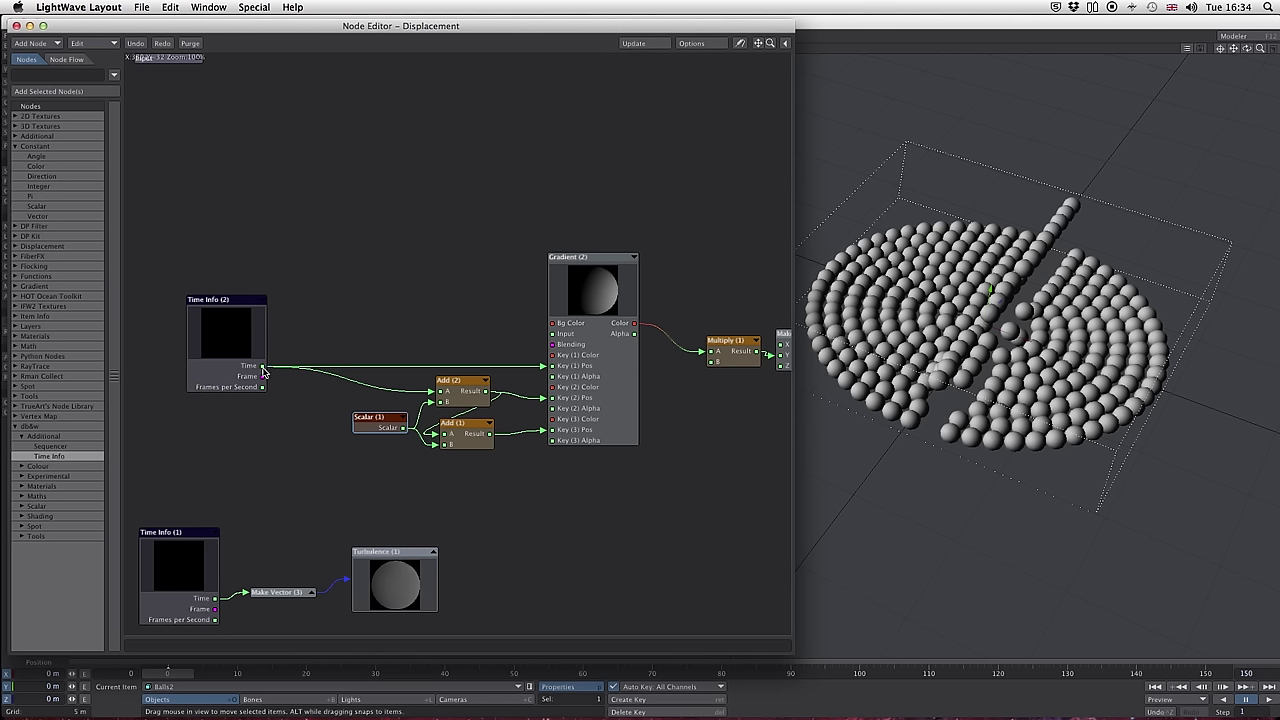
click(740, 43)
mouse_move(263, 366)
mouse_move(491, 435)
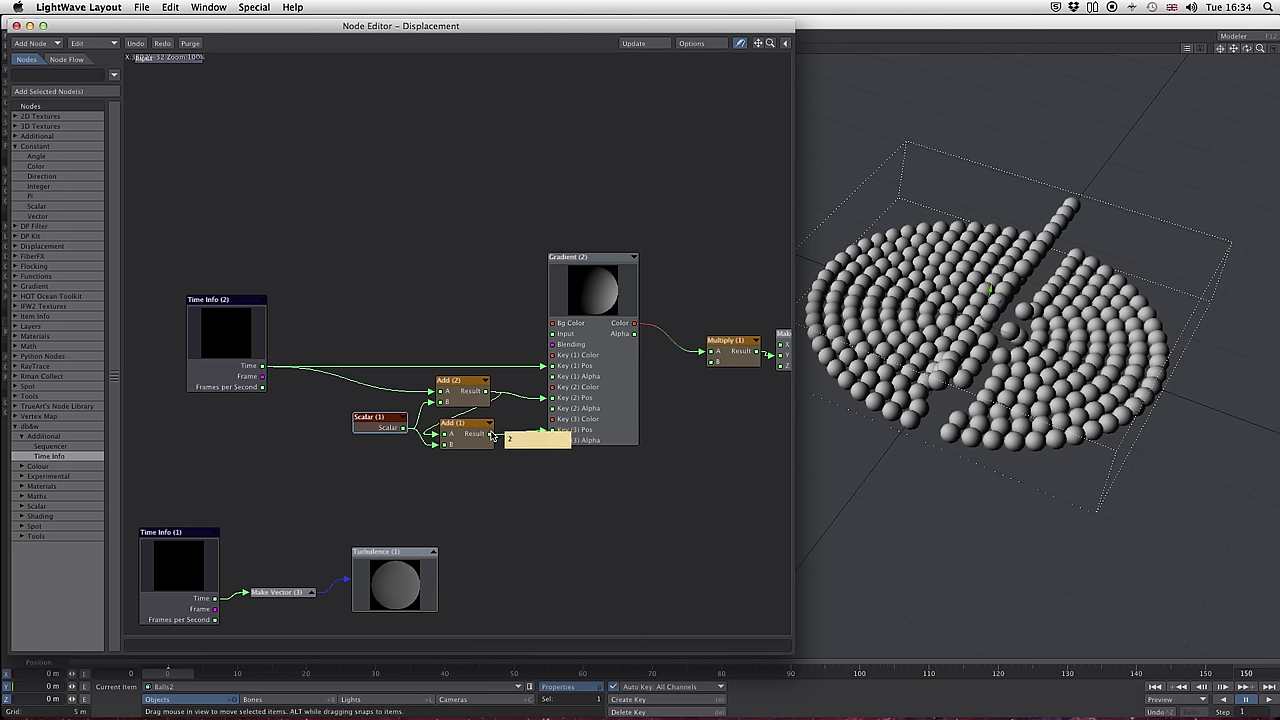
- Align the Add and Scalar nodes more closely and scrub the timeline to preview the gradient-driven wave
drag(241, 593, 246, 592)
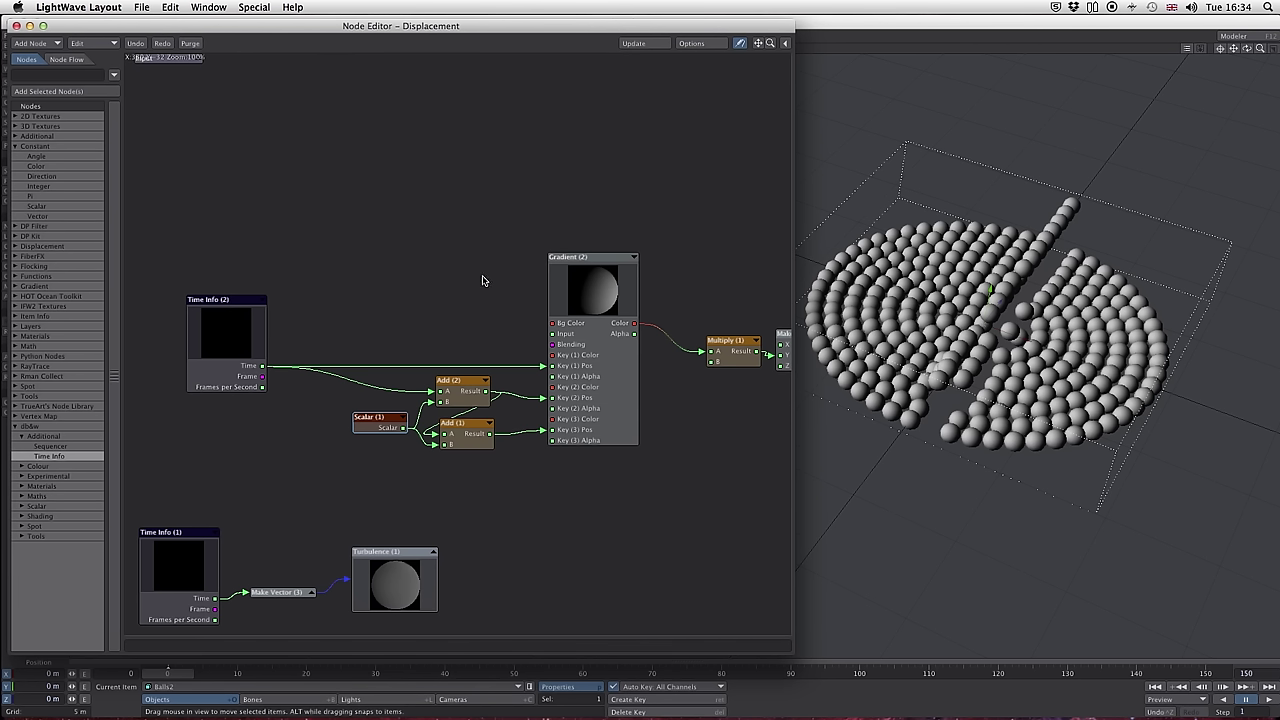
drag(472, 428, 463, 390)
click(463, 386)
drag(380, 420, 372, 416)
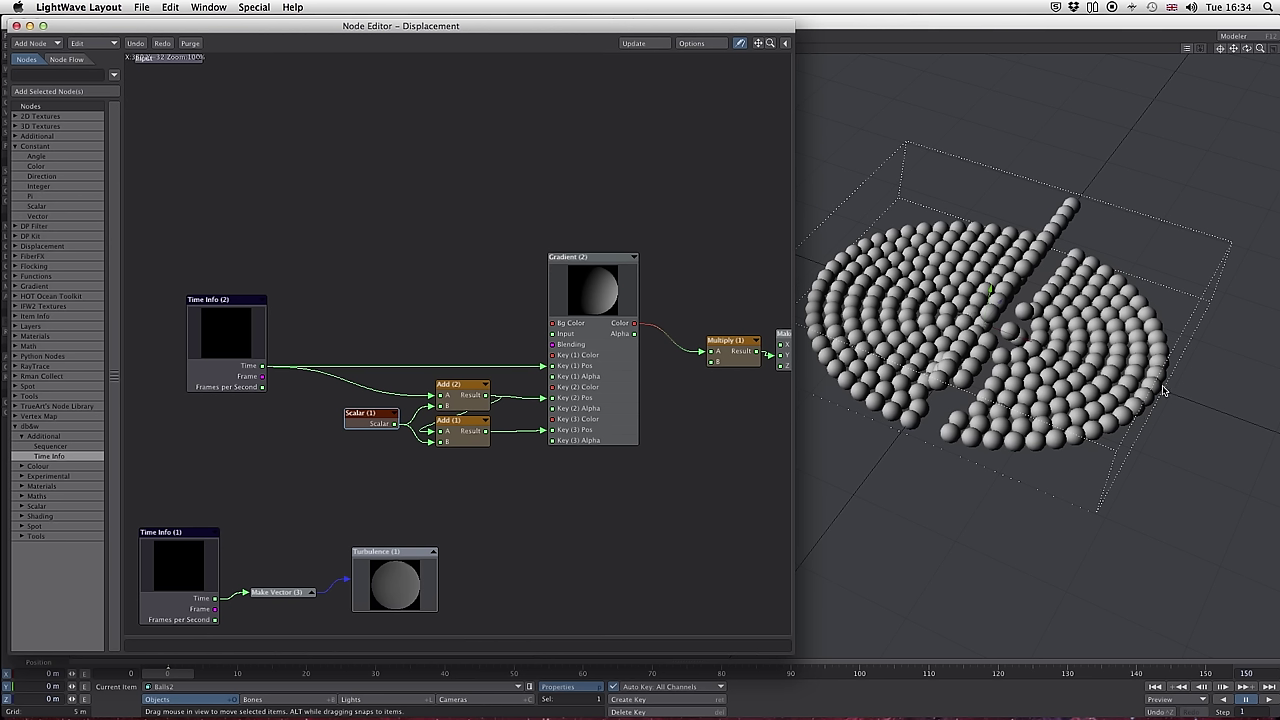
drag(183, 678, 755, 678)
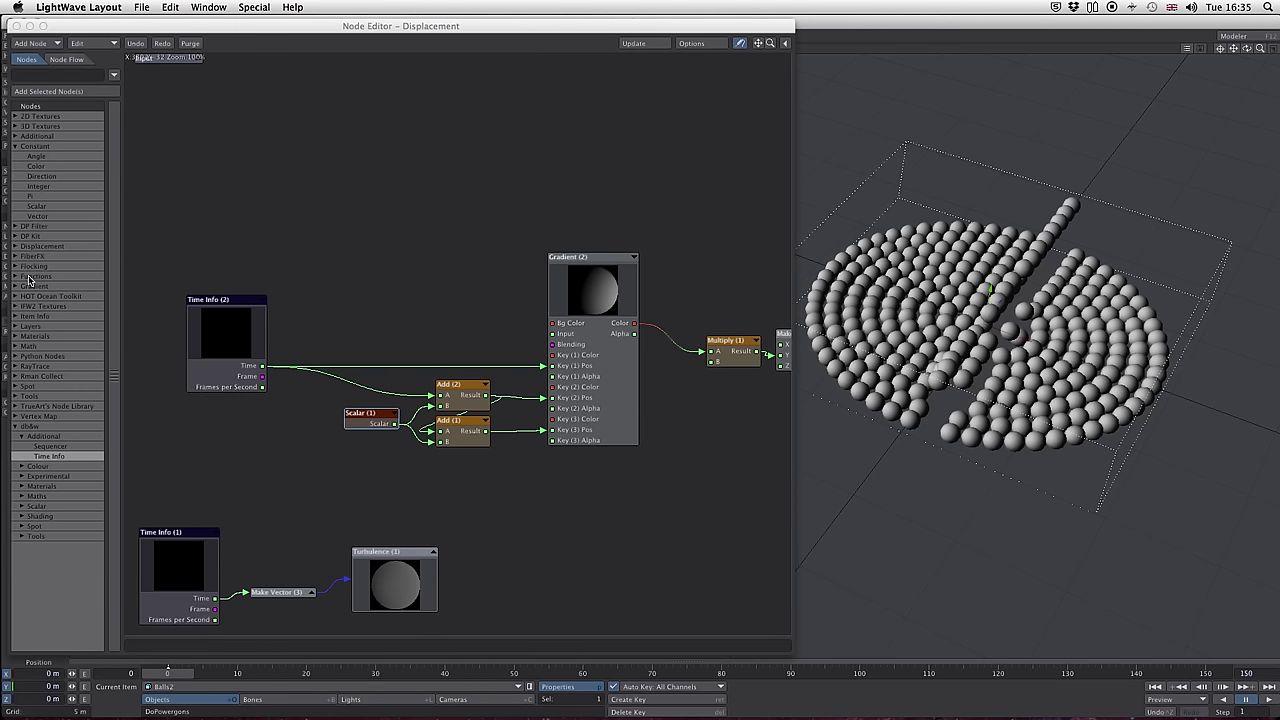
- Add a scalar Subtract node between the second Time Info node and the Gradient, moving Time Info back to make room
click(15, 146)
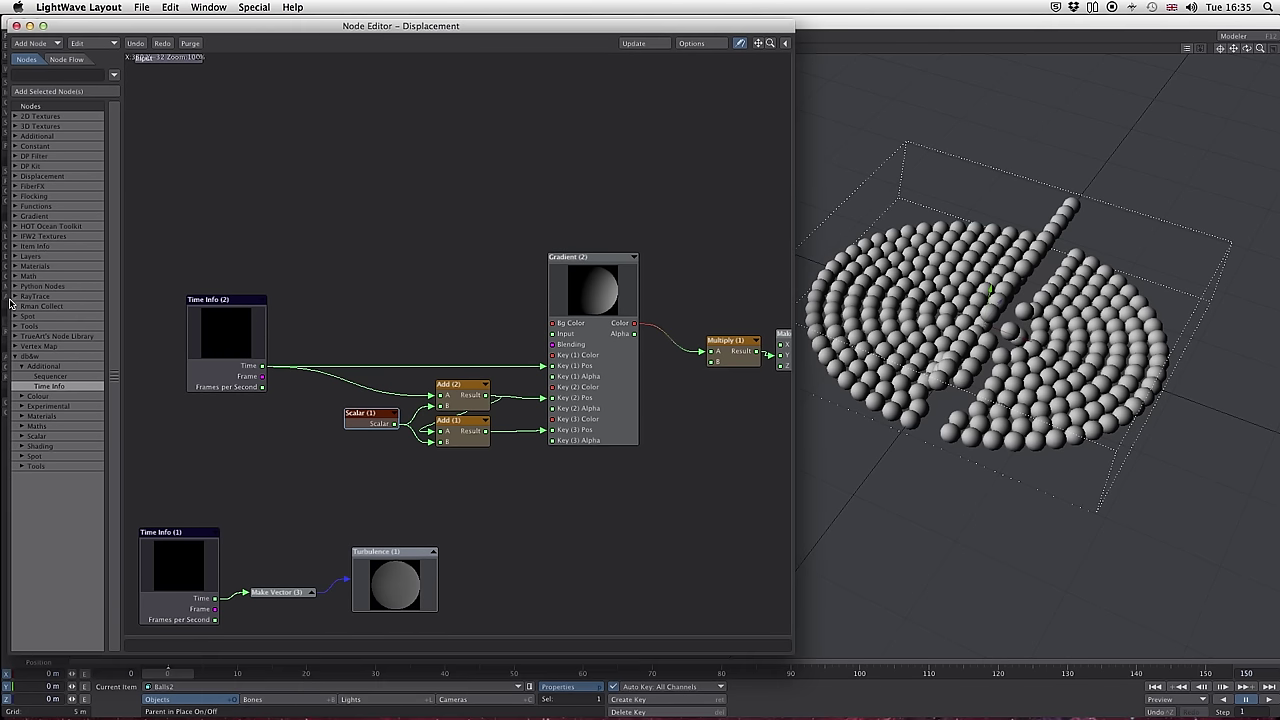
click(15, 276)
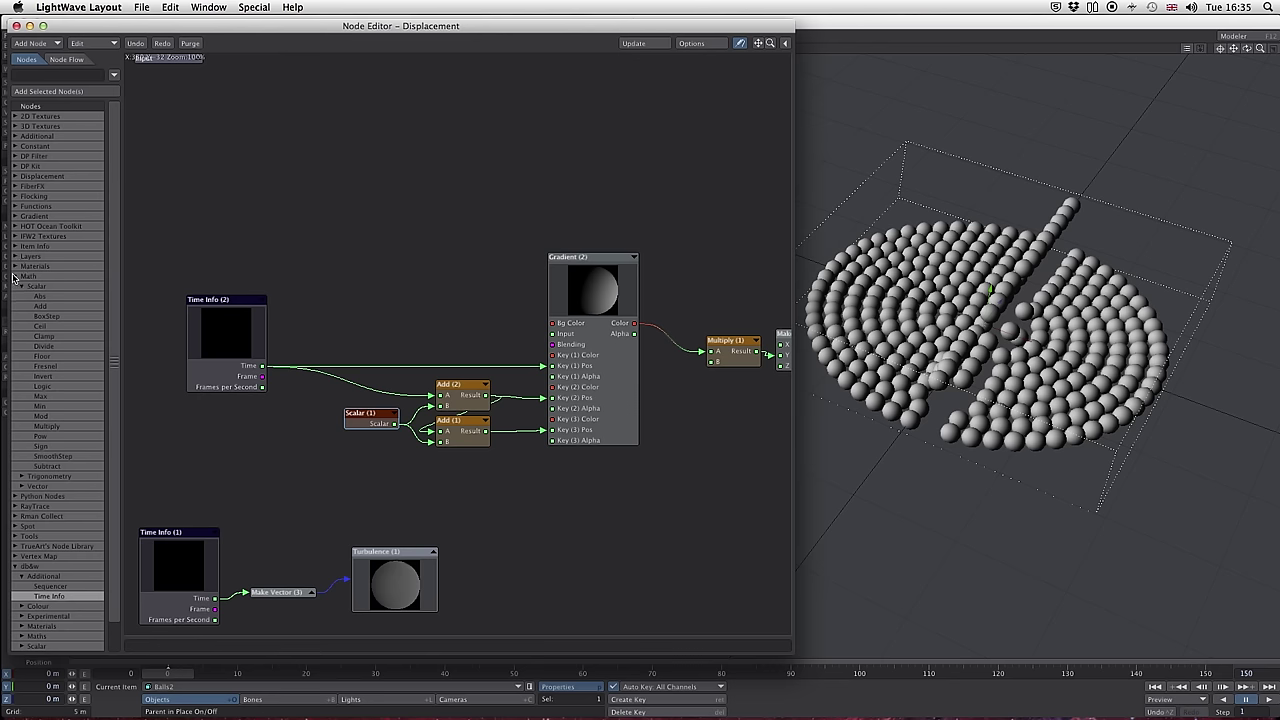
scroll(86, 316, down, 1)
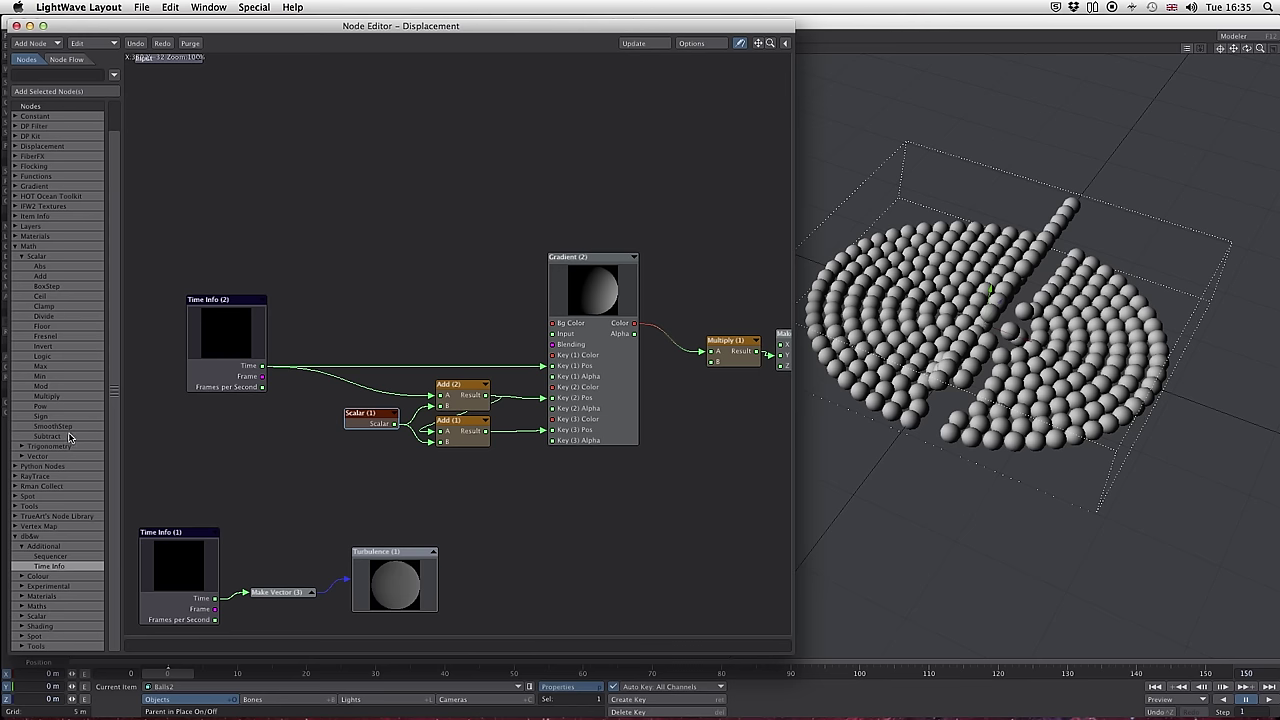
drag(48, 436, 337, 333)
drag(208, 300, 186, 299)
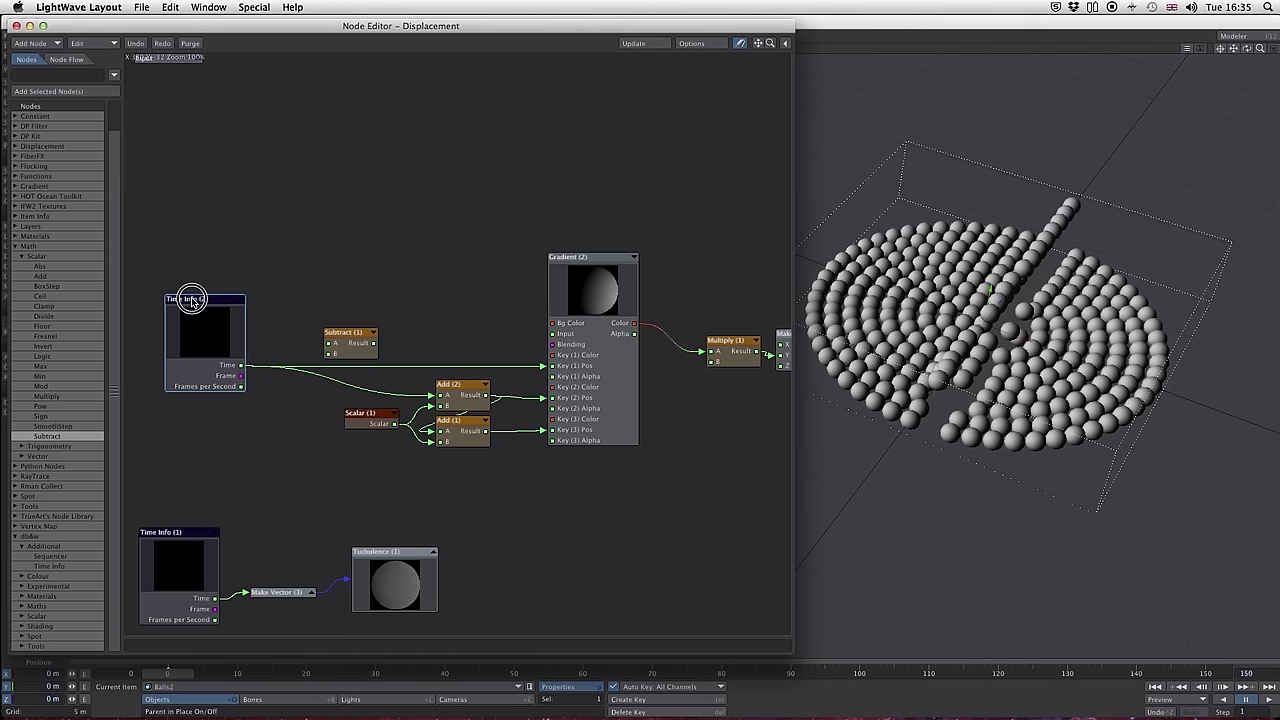
- Route Time through the Subtract node into Key (1) Pos and Add (2), and stagger the Subtract, Add and Scalar nodes for readable wiring
drag(245, 364, 483, 357)
drag(376, 344, 543, 365)
drag(365, 341, 387, 363)
mouse_move(215, 302)
mouse_down()
mouse_move(221, 314)
mouse_move(251, 289)
mouse_move(239, 306)
mouse_up()
drag(464, 424, 380, 430)
drag(504, 424, 500, 422)
drag(374, 361, 372, 360)
- Set the Subtract node's B value to 12, close its settings and level the Time Info node with it
double_click(372, 360)
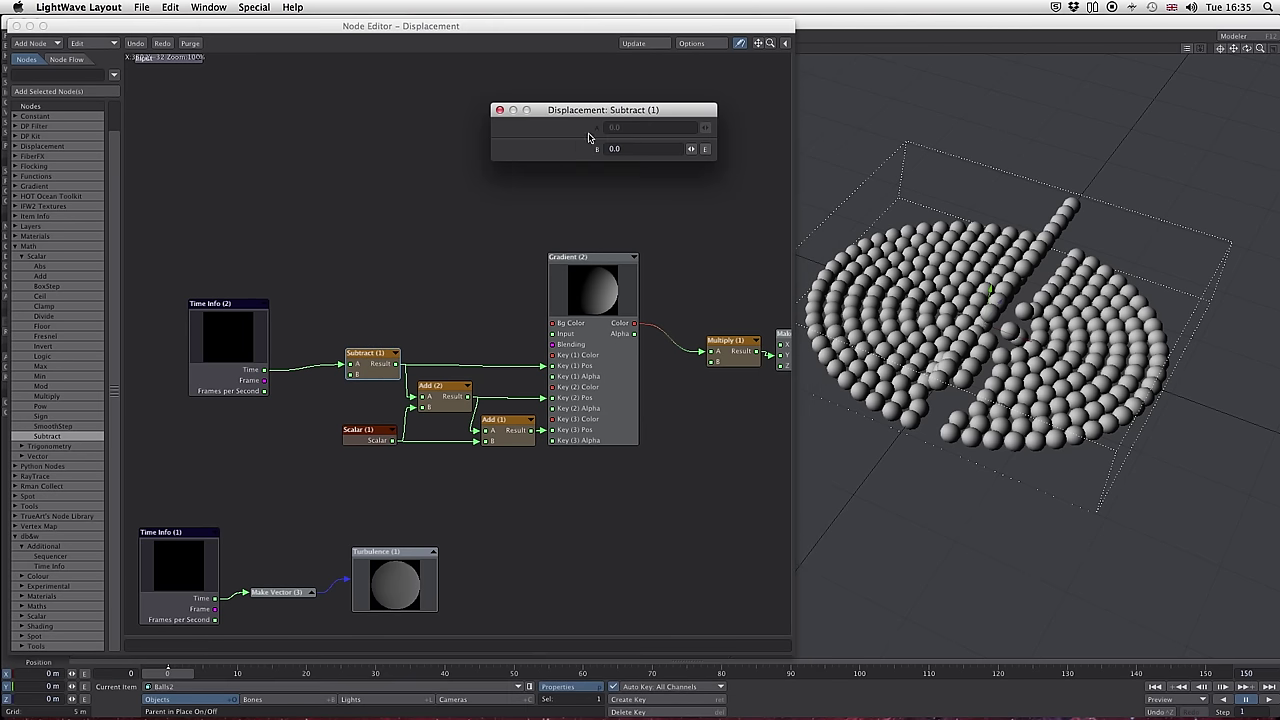
drag(626, 148, 603, 149)
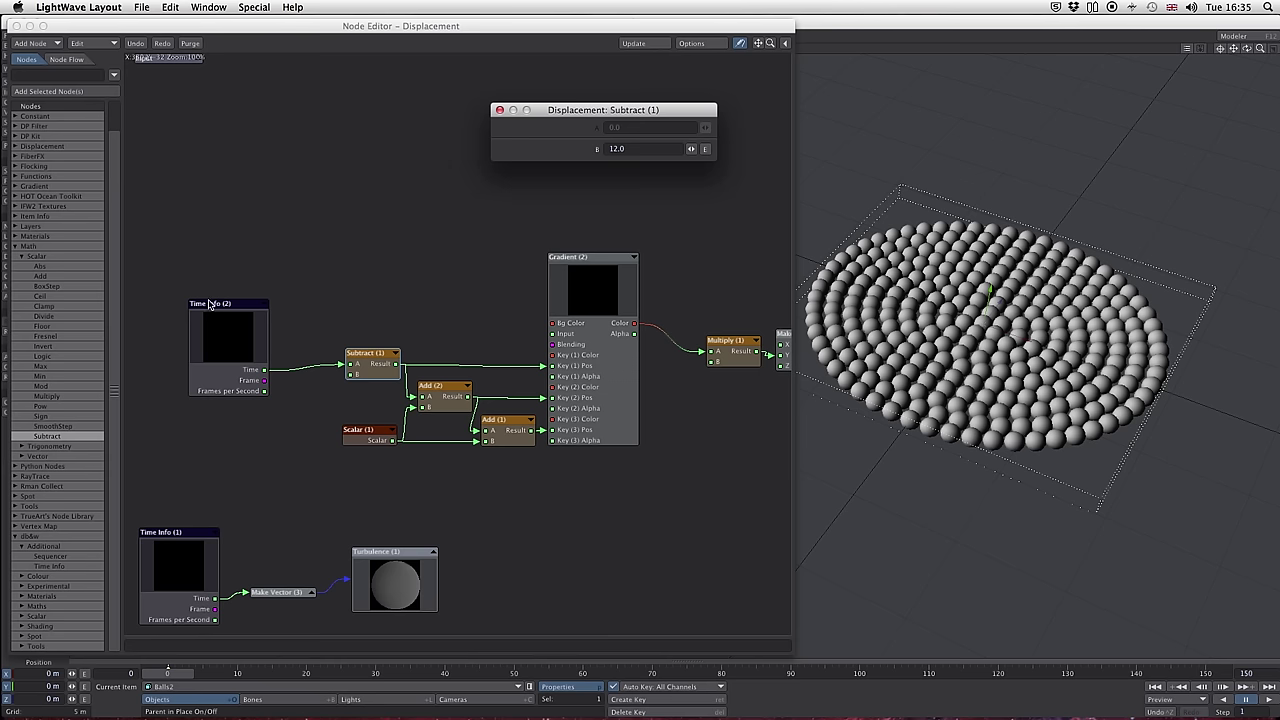
click(225, 302)
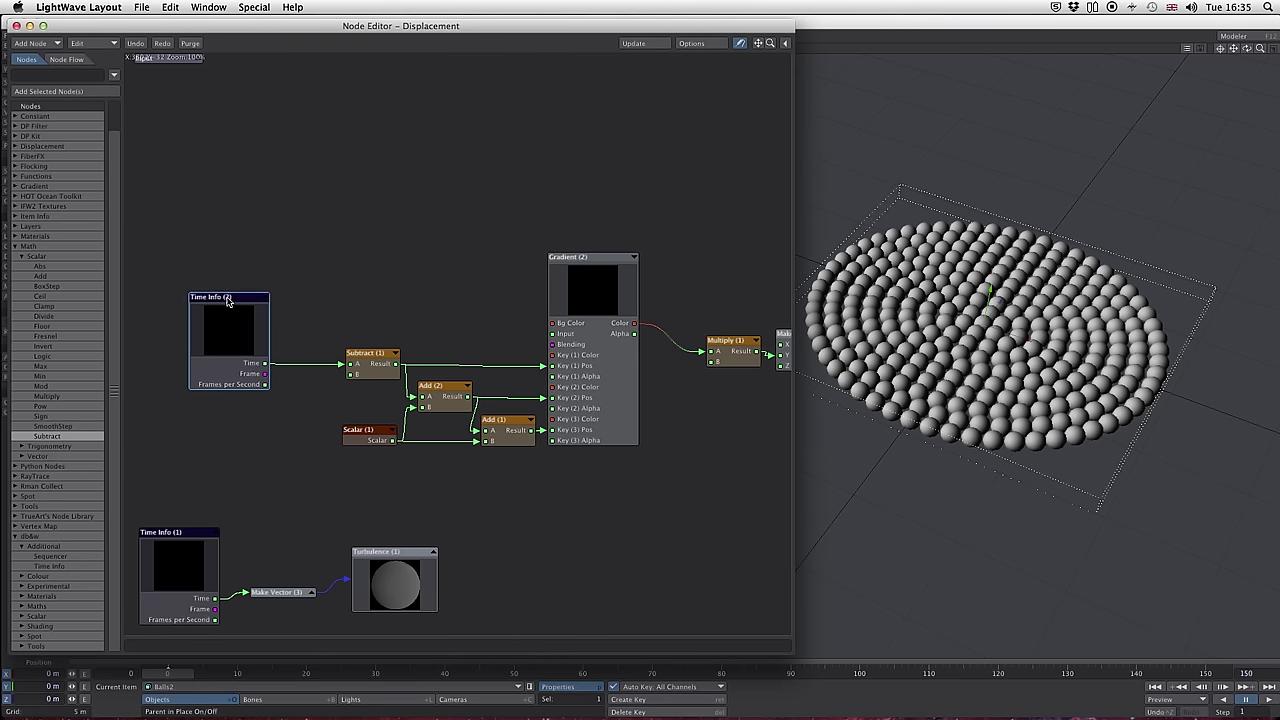
key(super+w)
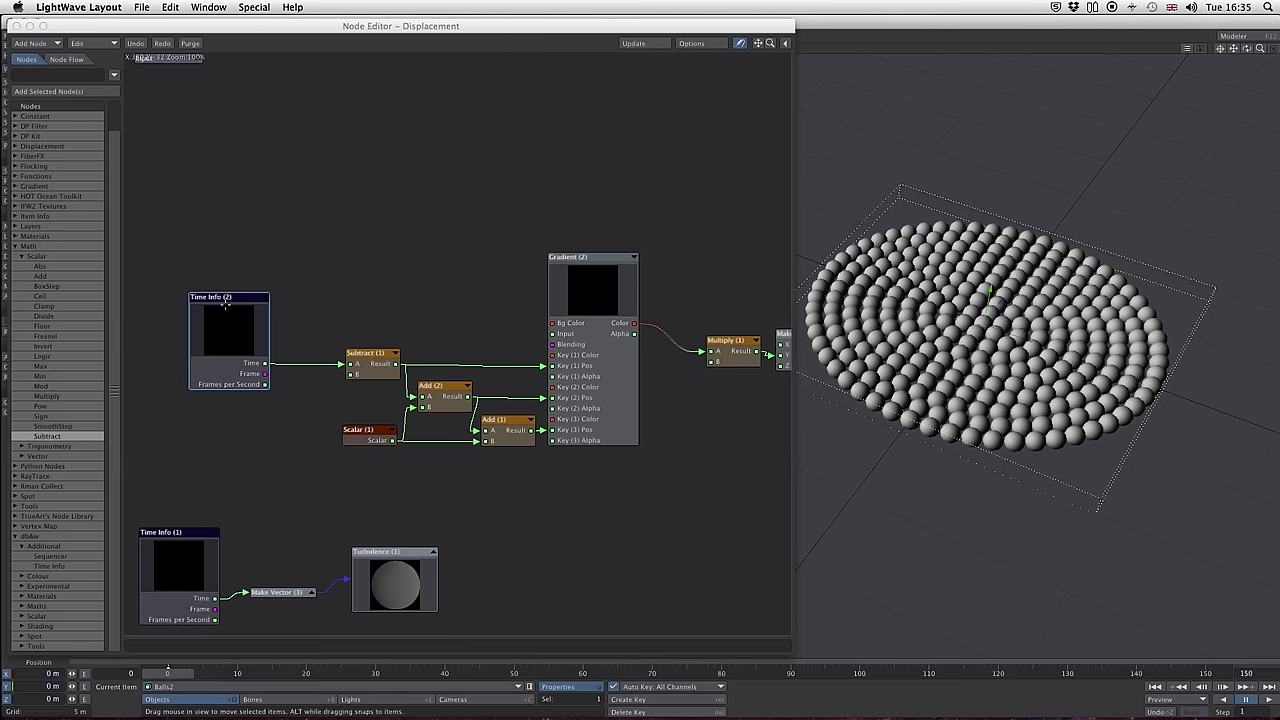
- Insert a scalar Multiply node between the second Time Info node's Time output and the Subtract node's A input
drag(226, 304, 195, 304)
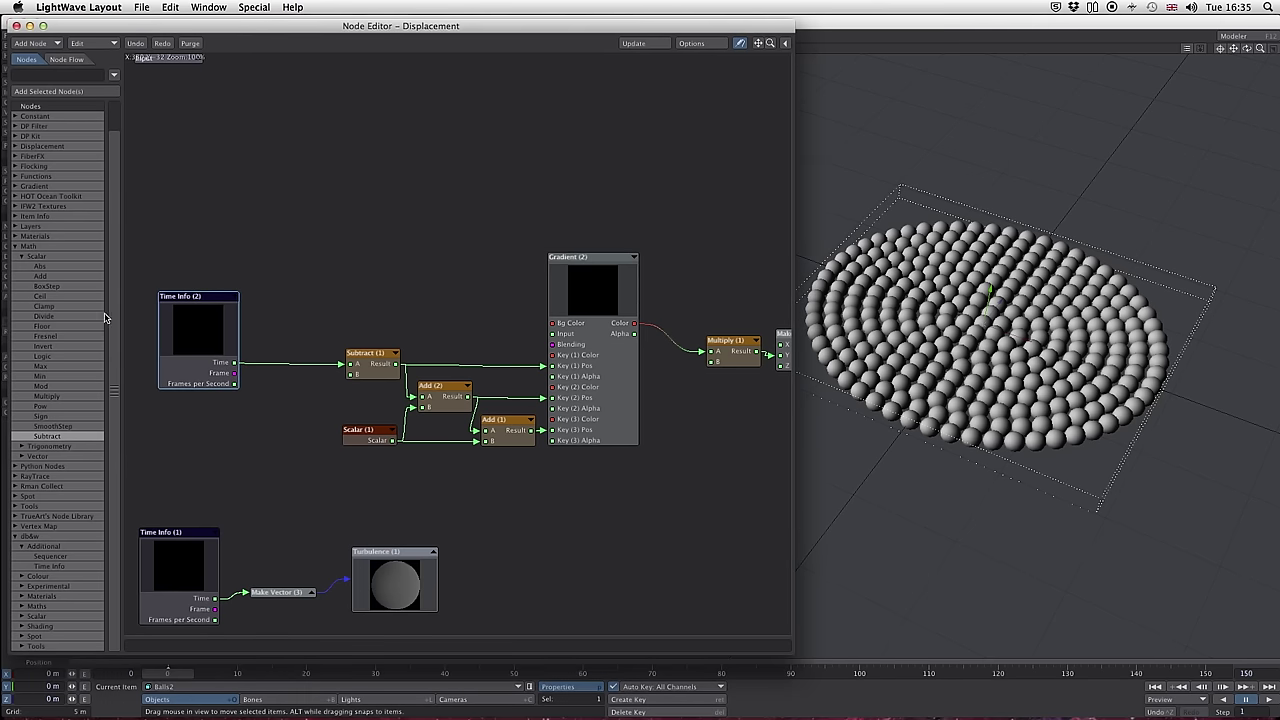
double_click(68, 396)
drag(445, 340, 306, 321)
drag(340, 365, 297, 350)
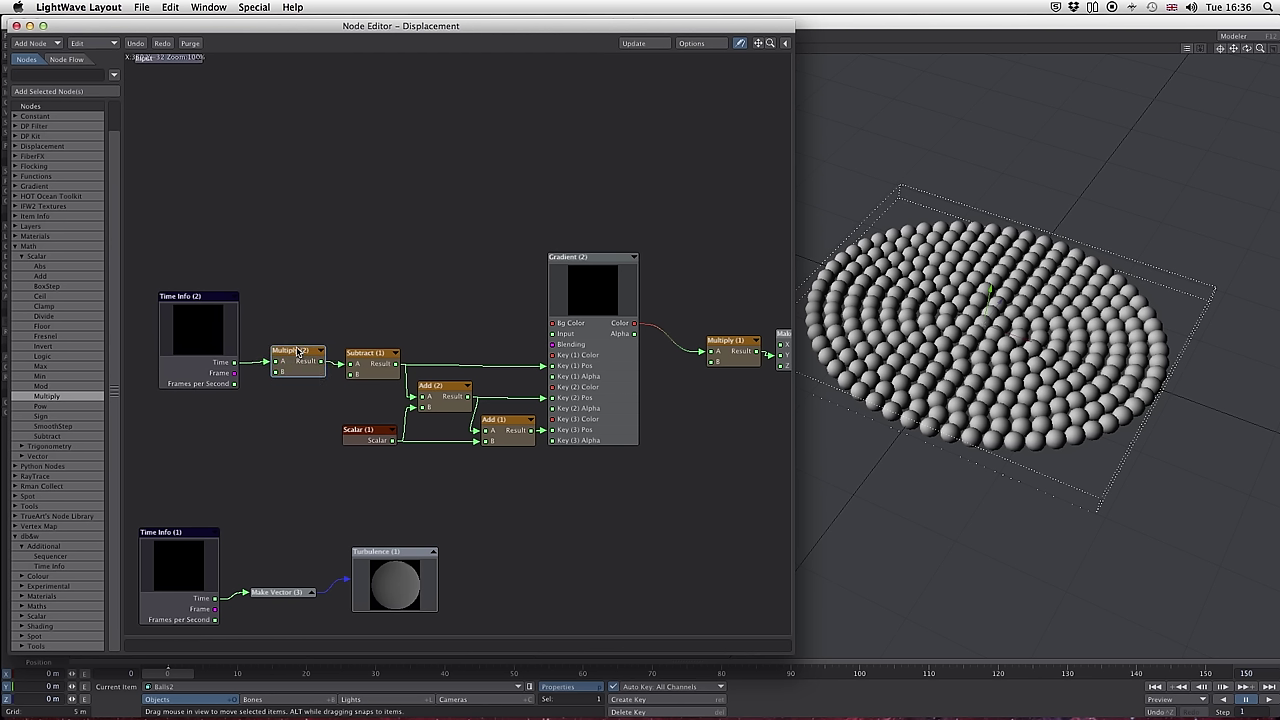
- Set the new Multiply node's B value to 5 and close its settings
double_click(297, 350)
click(633, 149)
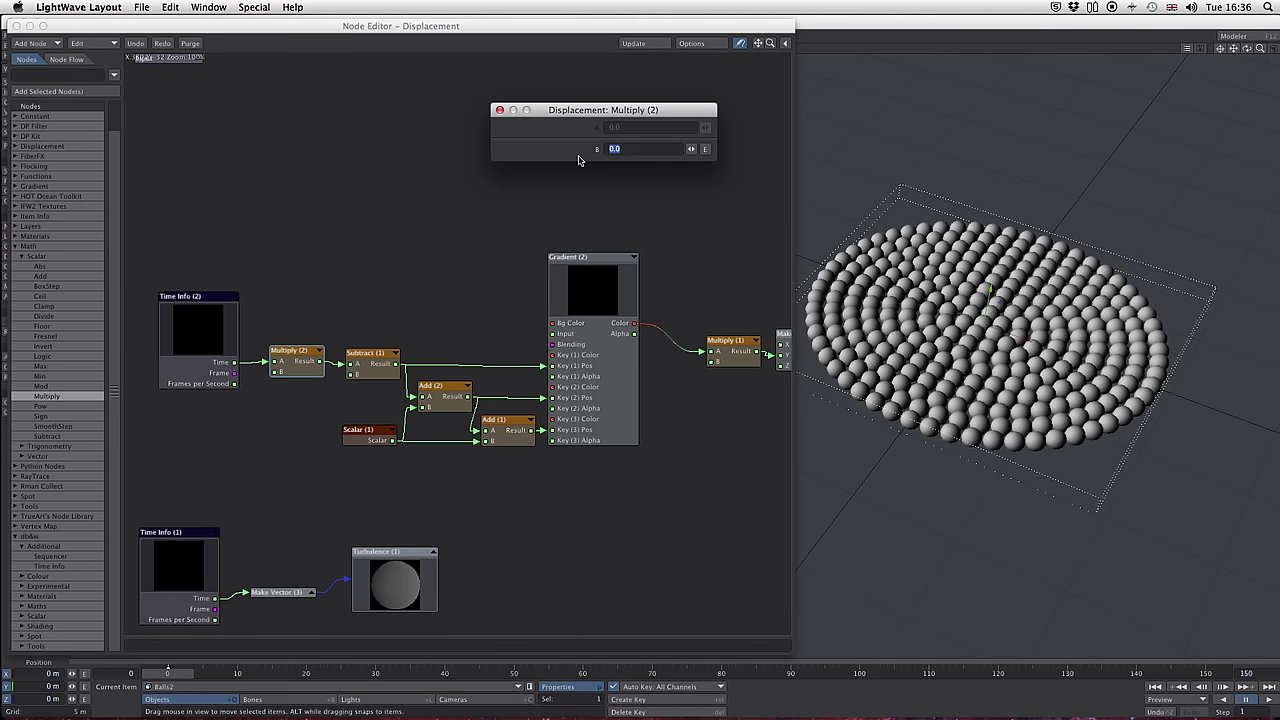
text(5)
click(499, 110)
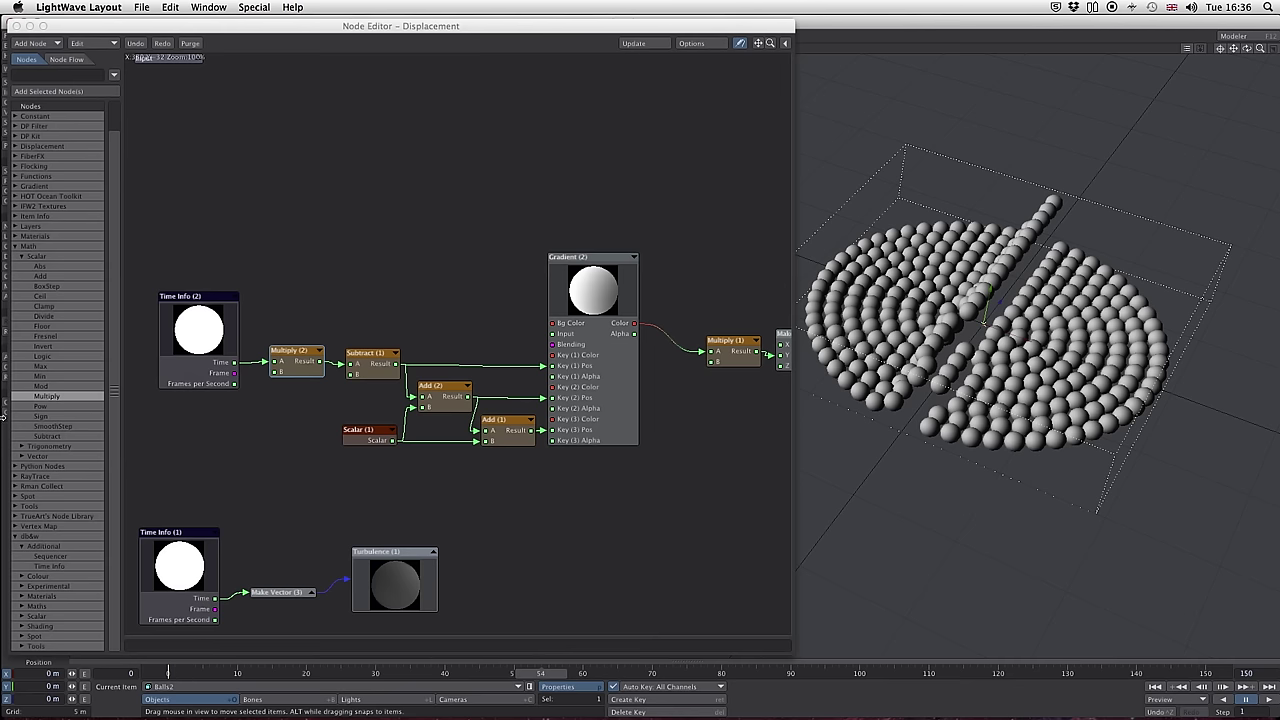
- Set the Scalar node's value to 2 to widen the spacing between the gradient keys
double_click(369, 429)
click(615, 127)
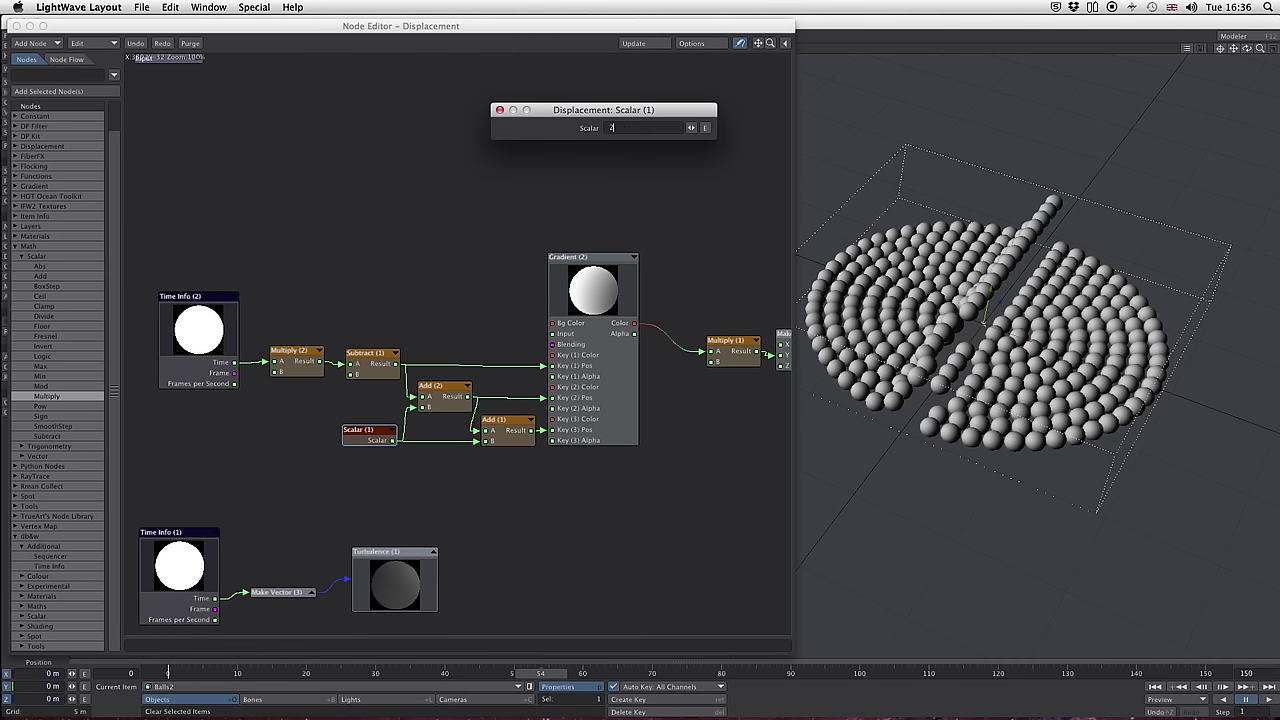
key(Return)
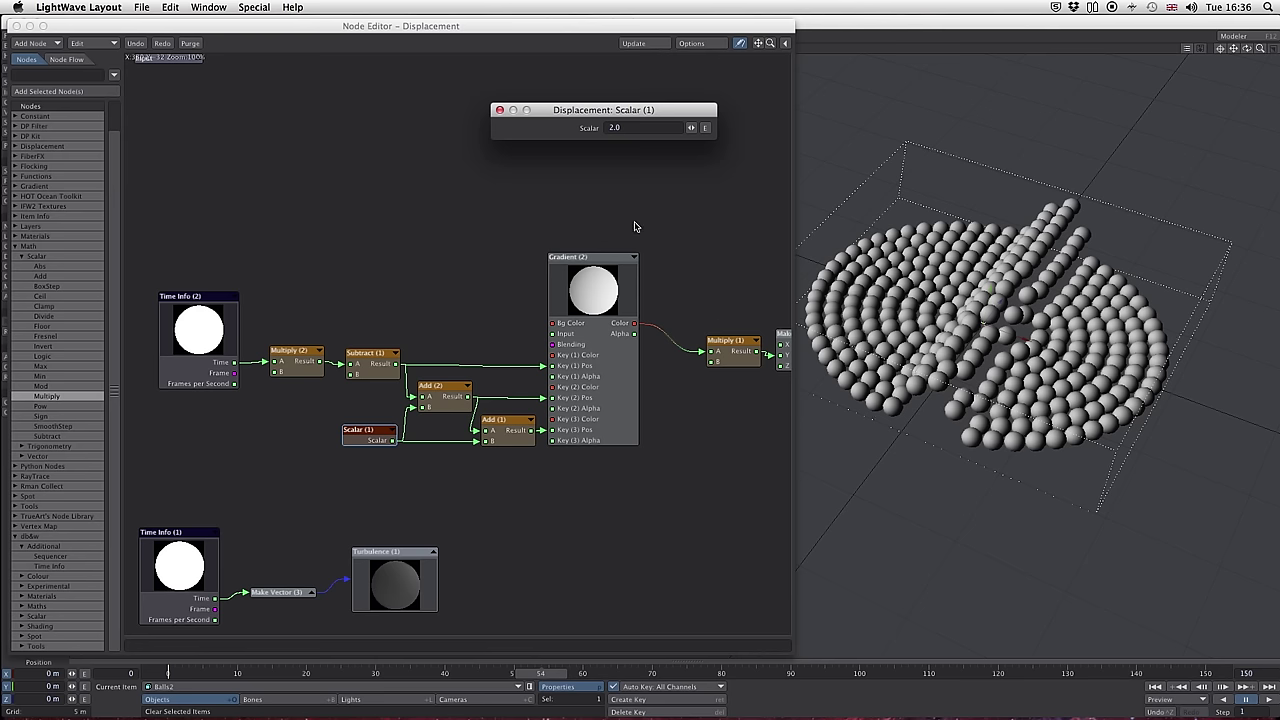
- Close the Scalar settings and rearrange the Time Info, Multiply, Subtract, Scalar, Add and Gradient nodes into a clearer layout
click(499, 110)
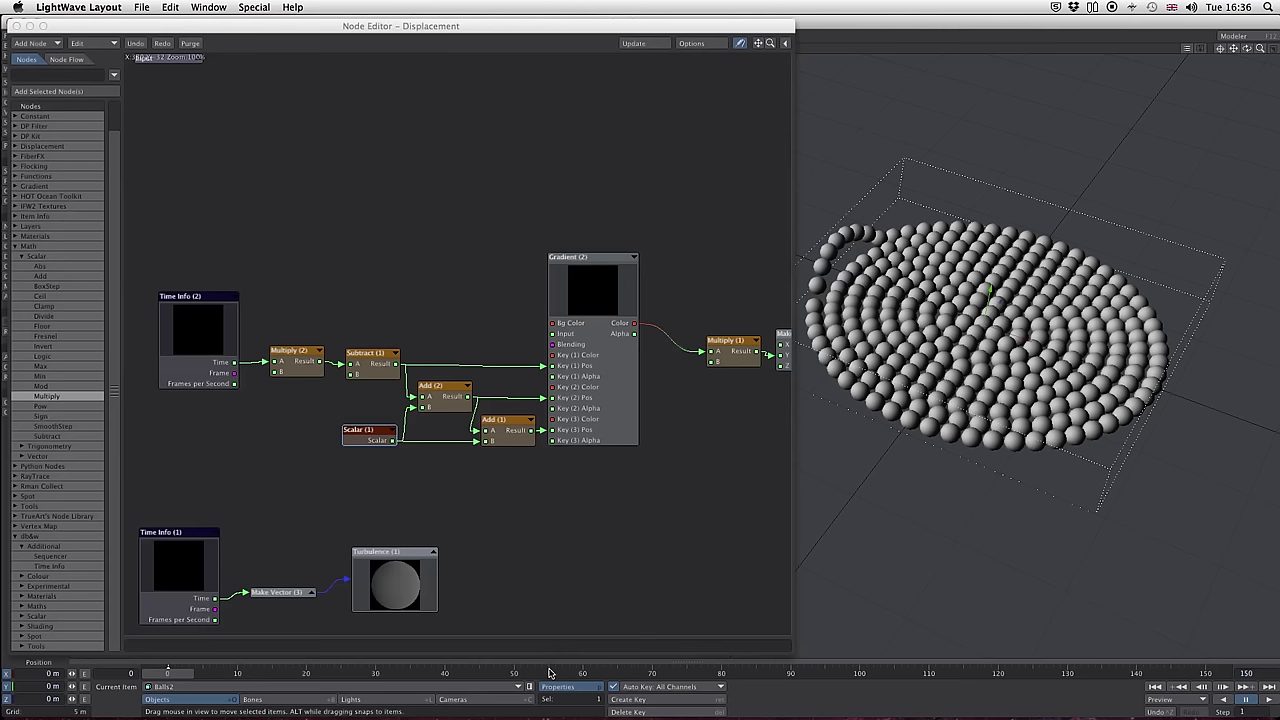
click(289, 351)
drag(202, 298, 180, 335)
drag(284, 356, 258, 389)
drag(370, 354, 349, 444)
drag(446, 390, 375, 382)
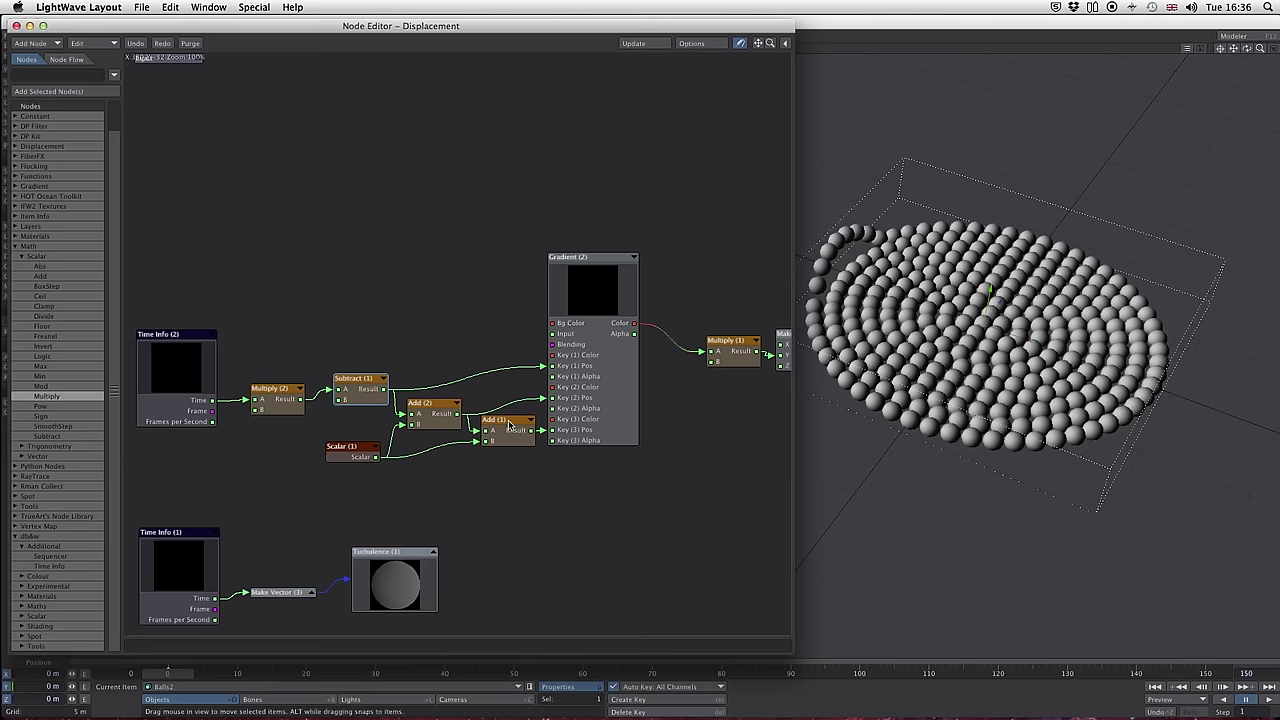
drag(512, 421, 512, 430)
click(589, 259)
drag(589, 259, 604, 260)
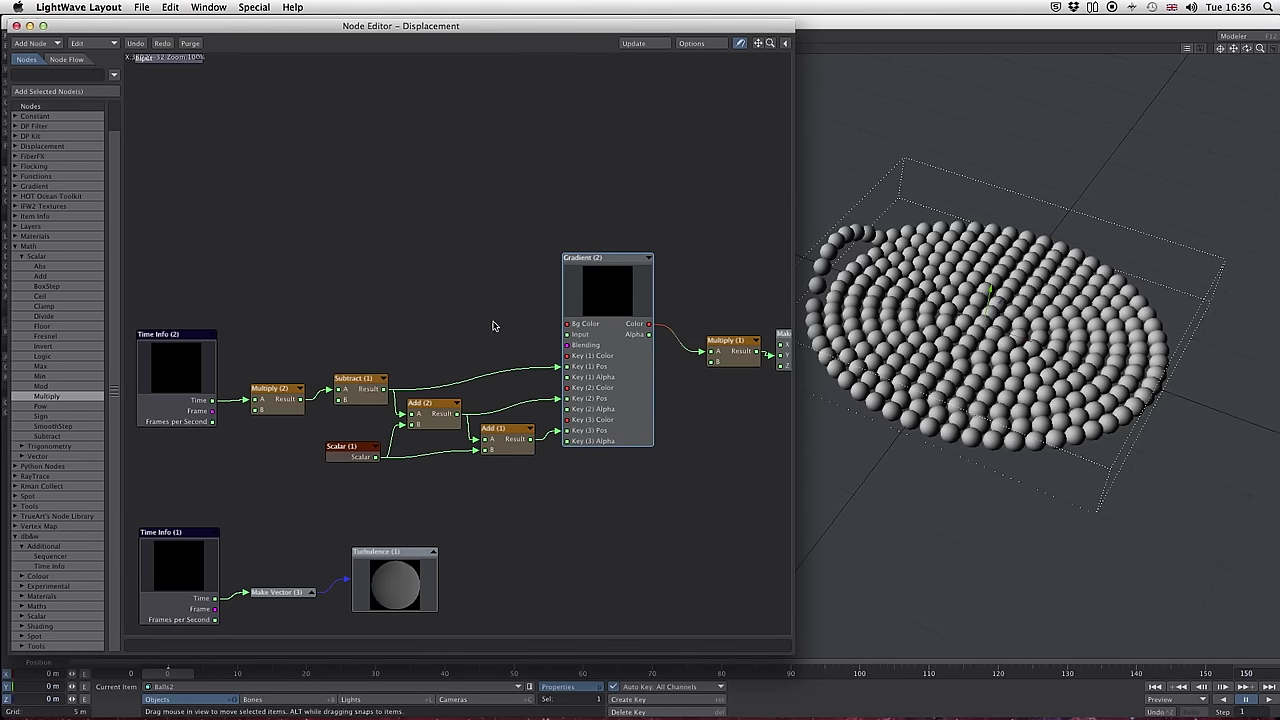
- Review the Gradient (2) node's input, key and range settings, close them and shift the node slightly
double_click(607, 261)
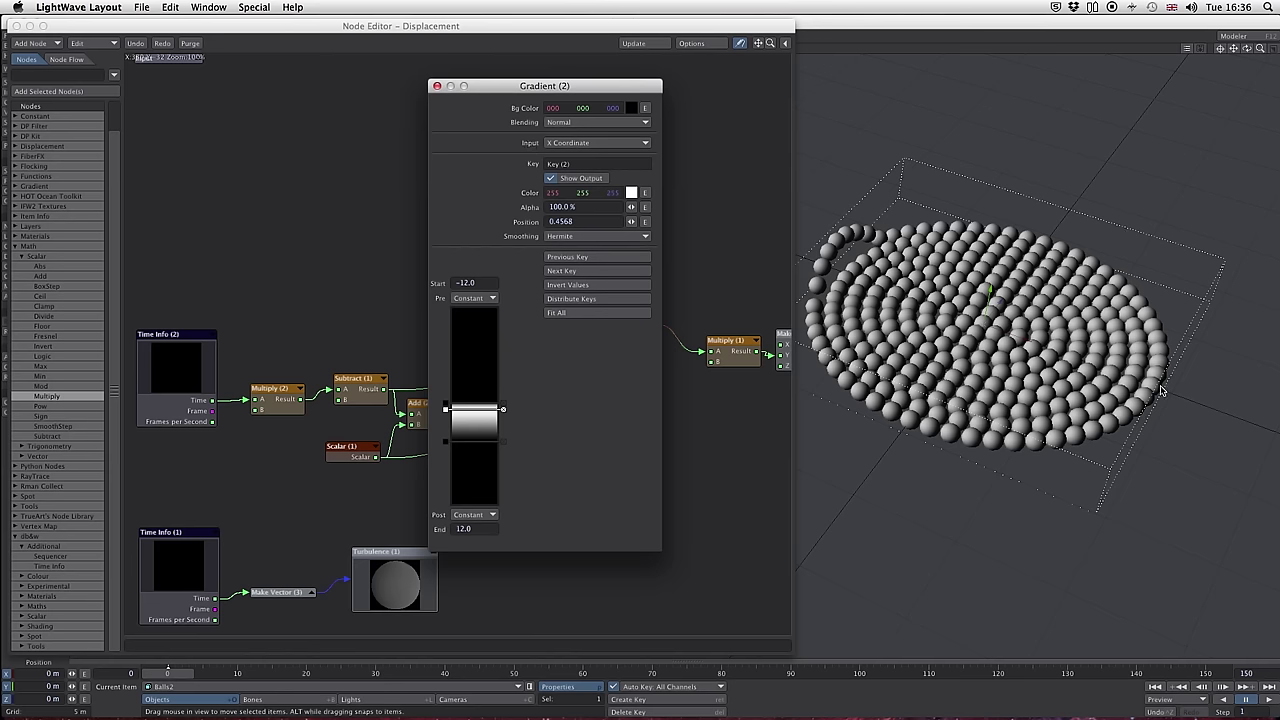
click(436, 86)
drag(600, 258, 612, 264)
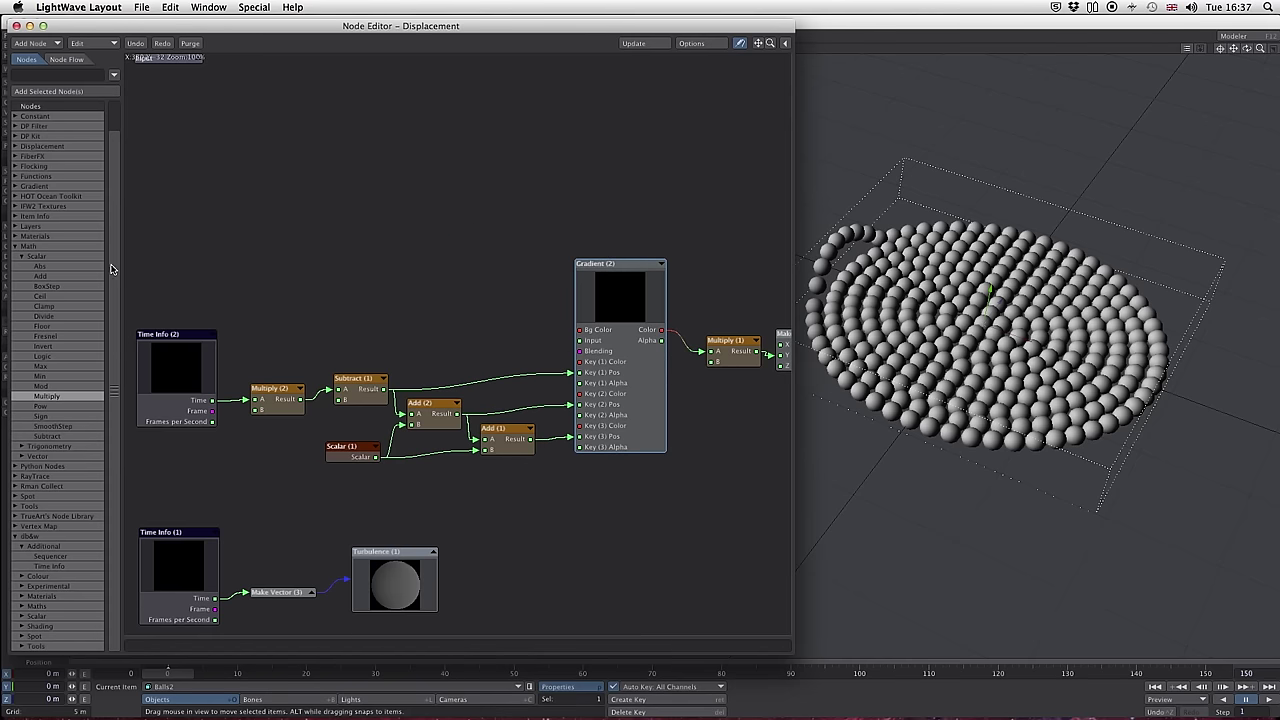
- Add a DP Kit Part Info node and place it in the empty area above the second Time Info node
click(16, 247)
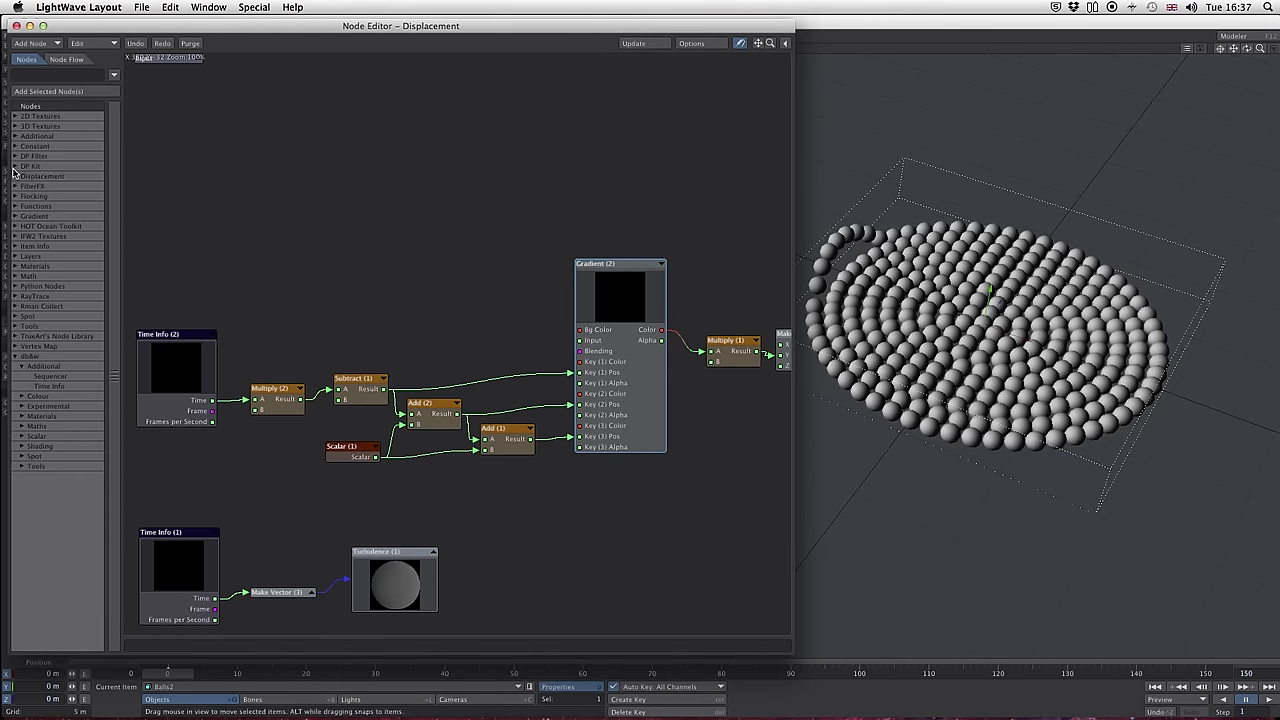
click(14, 168)
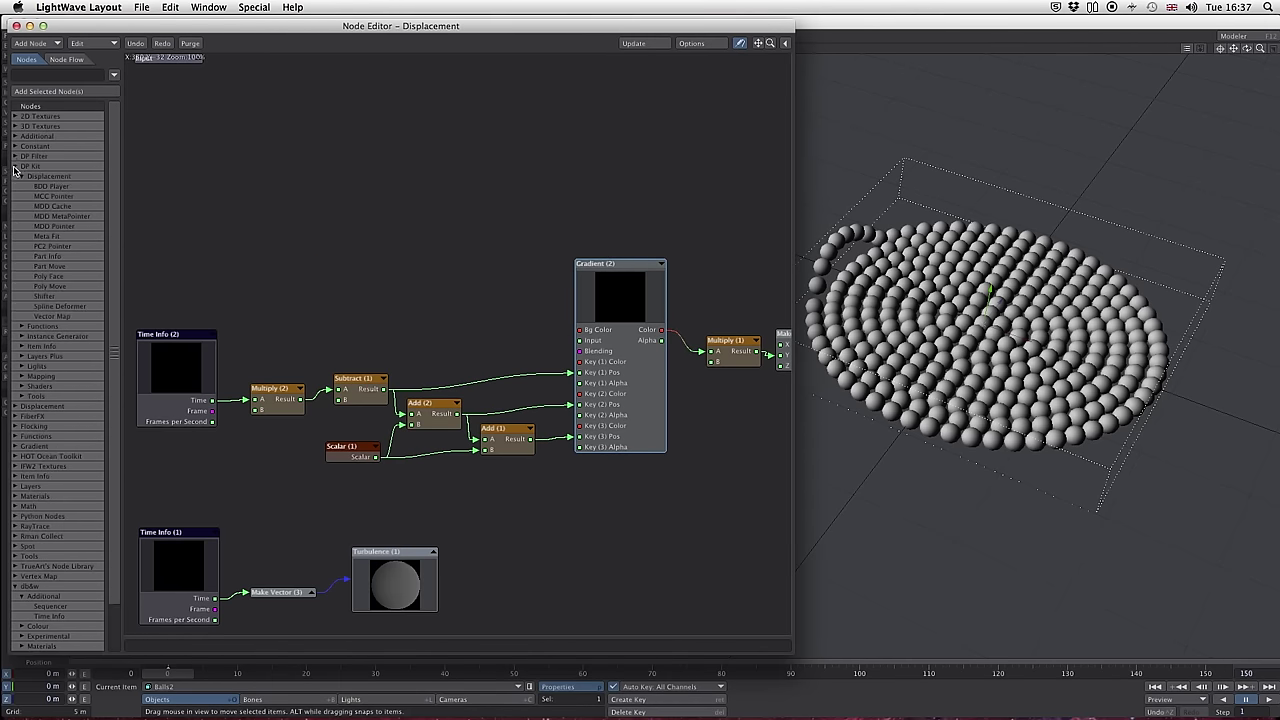
double_click(65, 258)
drag(450, 324, 282, 177)
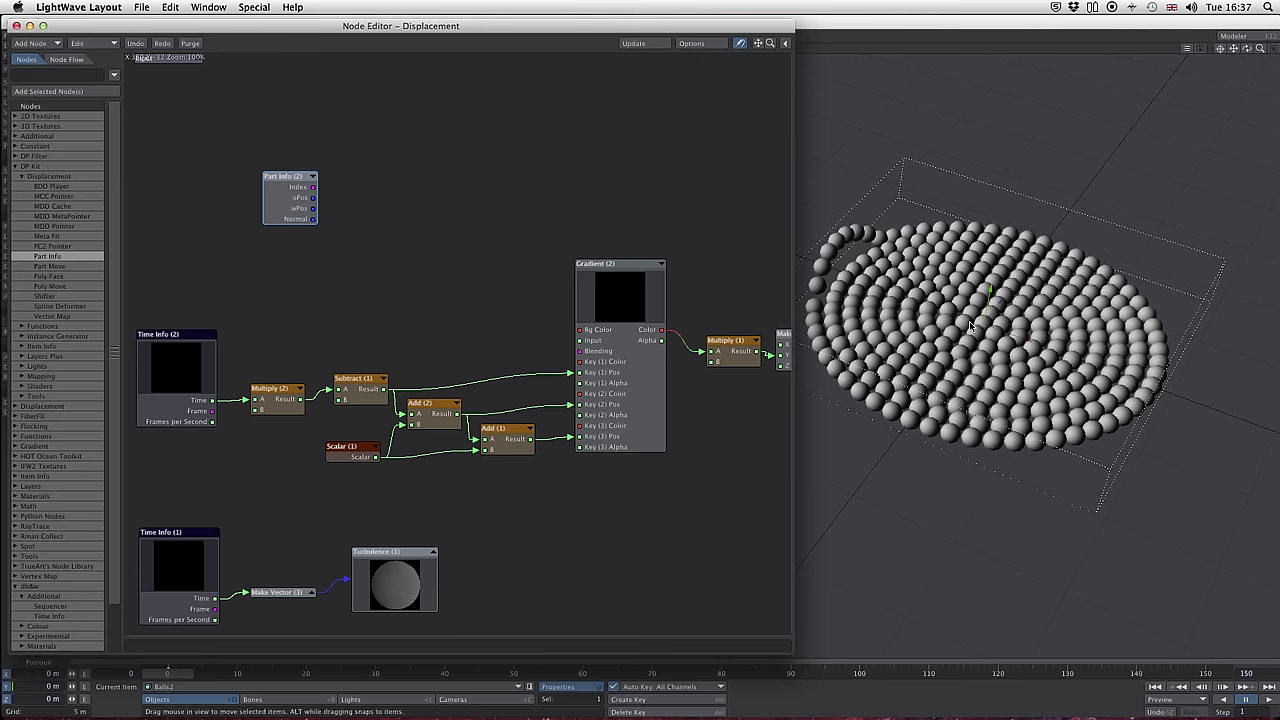
drag(287, 178, 236, 166)
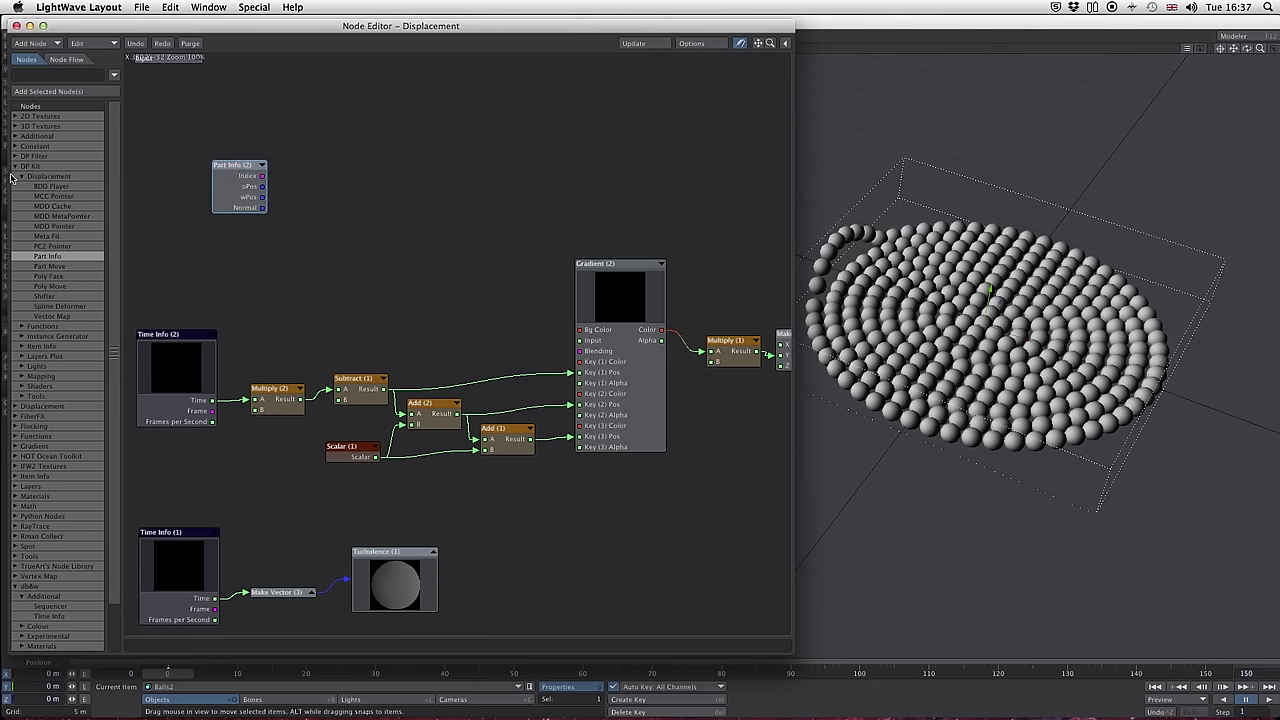
click(15, 166)
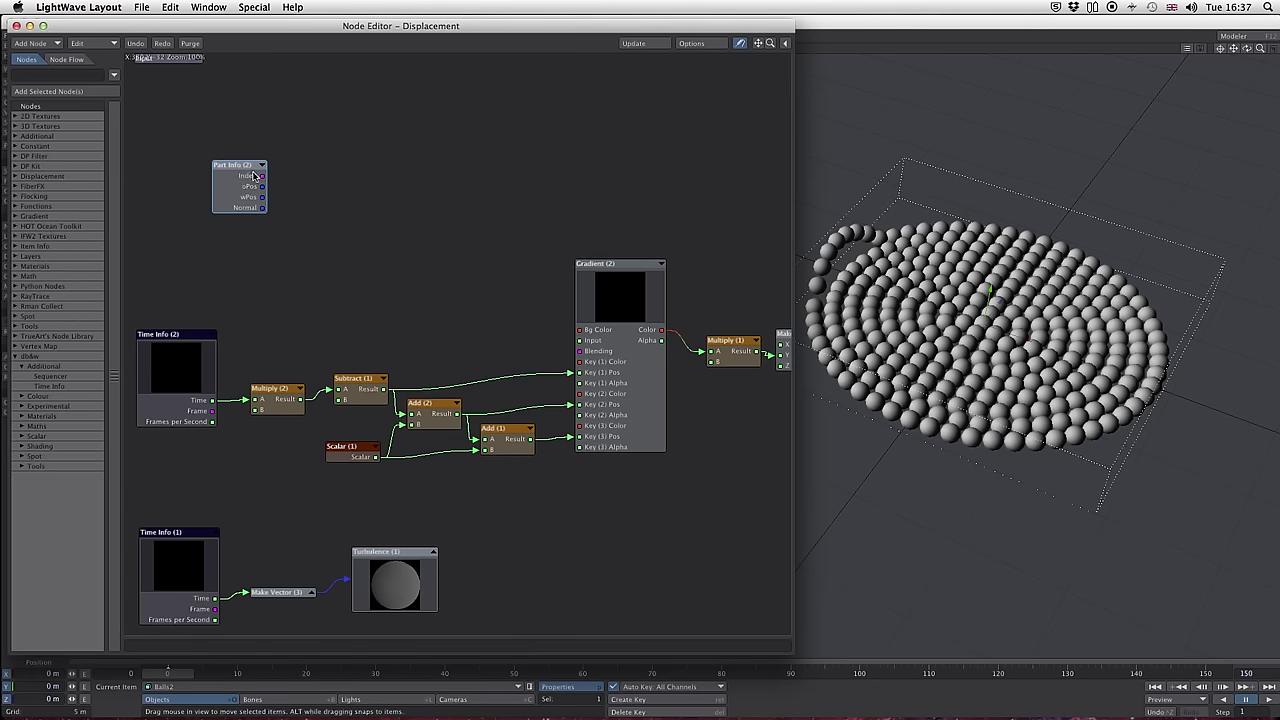
drag(236, 168, 202, 162)
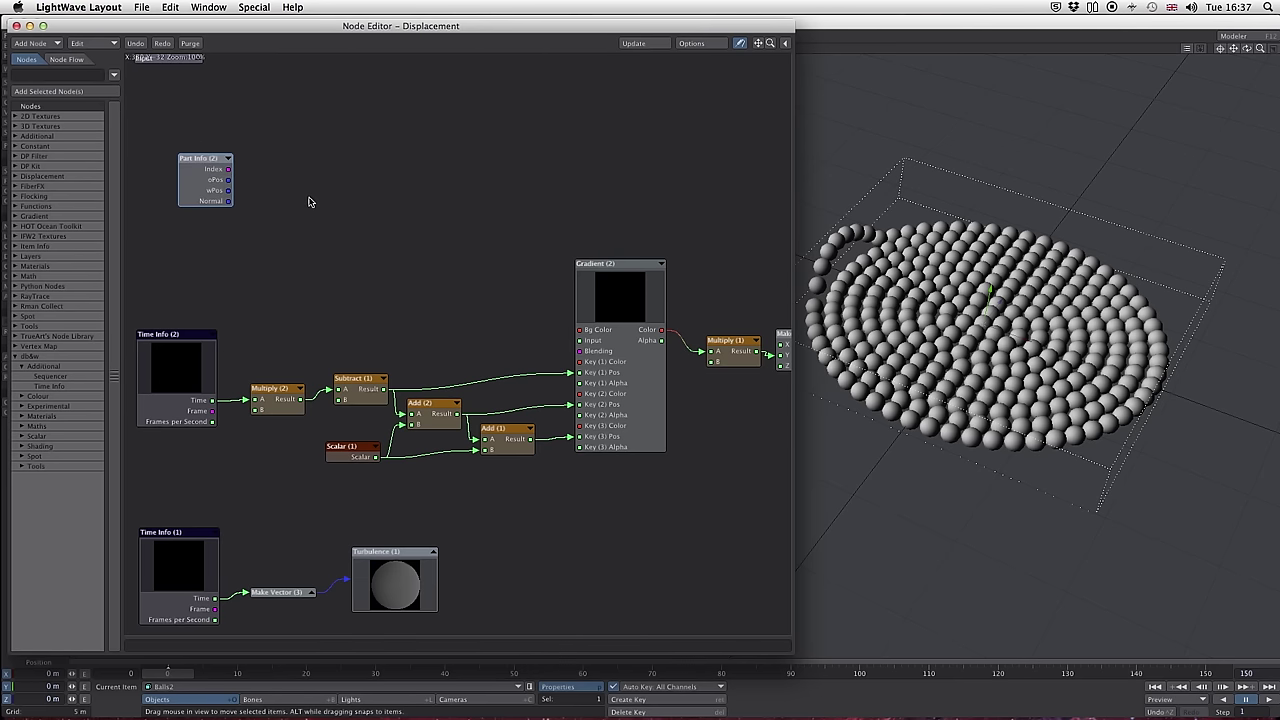
- Find and add a vector Distance node, leaving a gap between it and the Part Info node
click(36, 77)
text(dist)
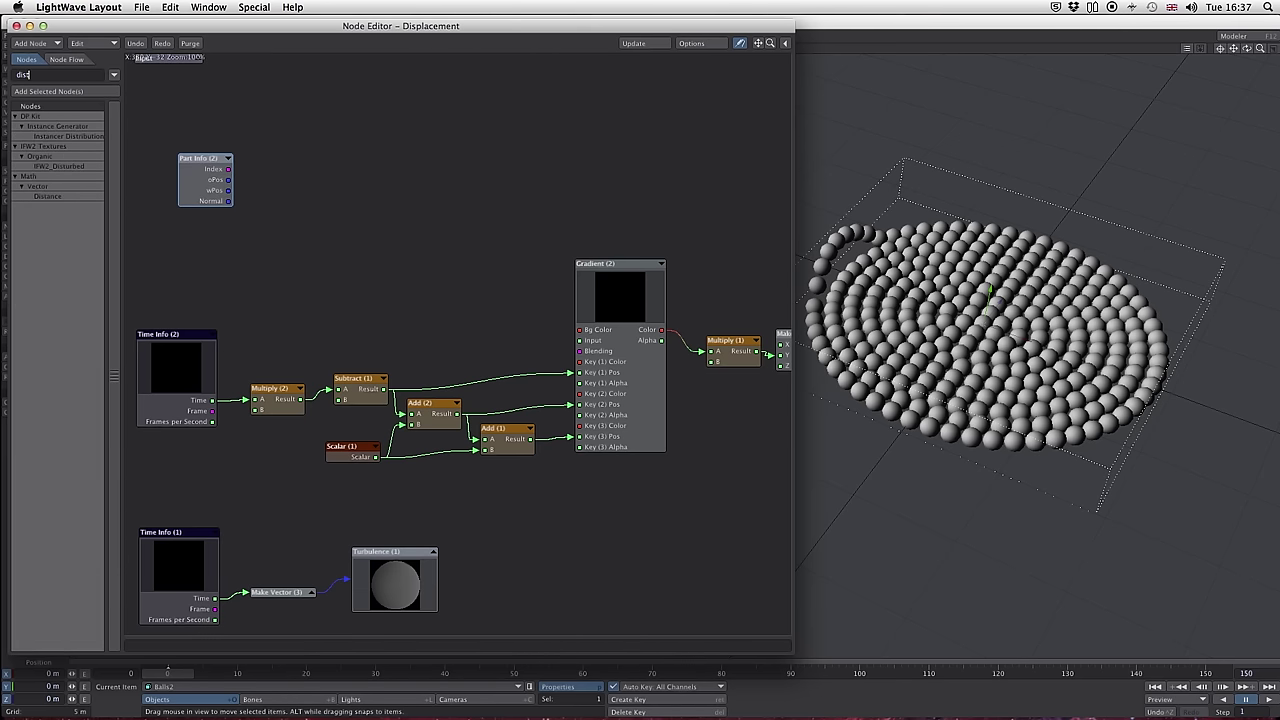
double_click(50, 196)
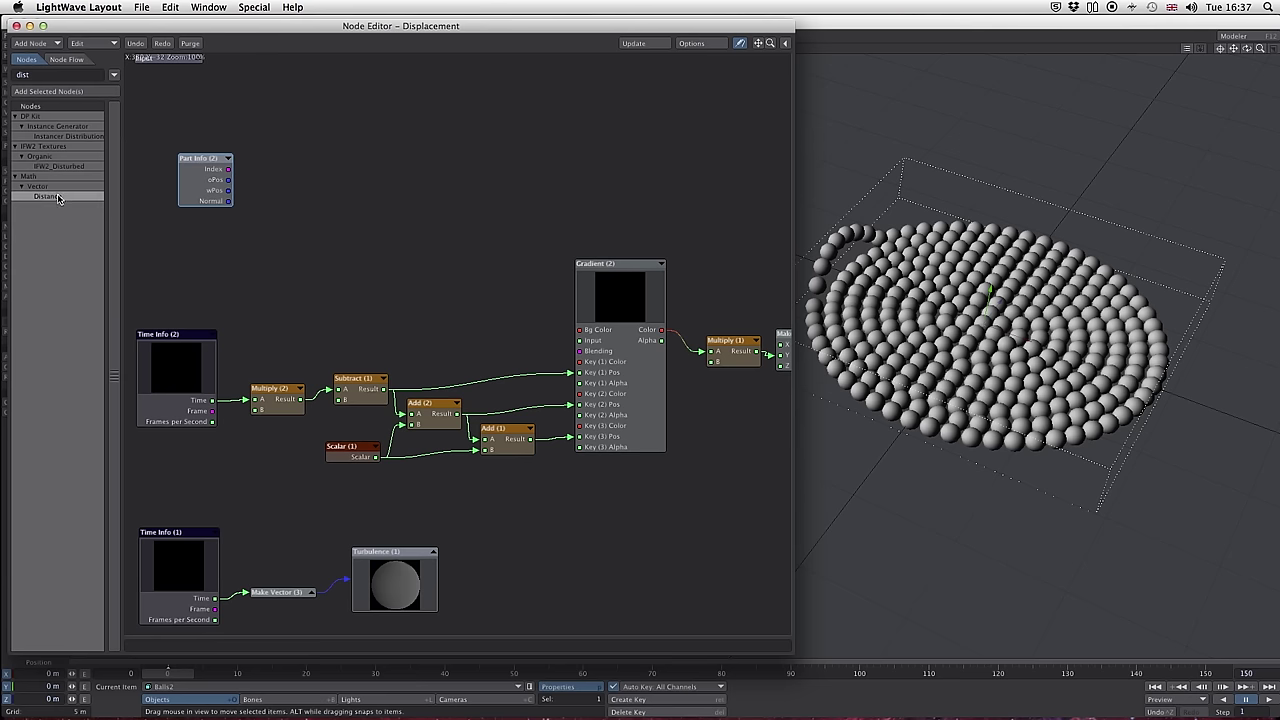
drag(452, 325, 331, 169)
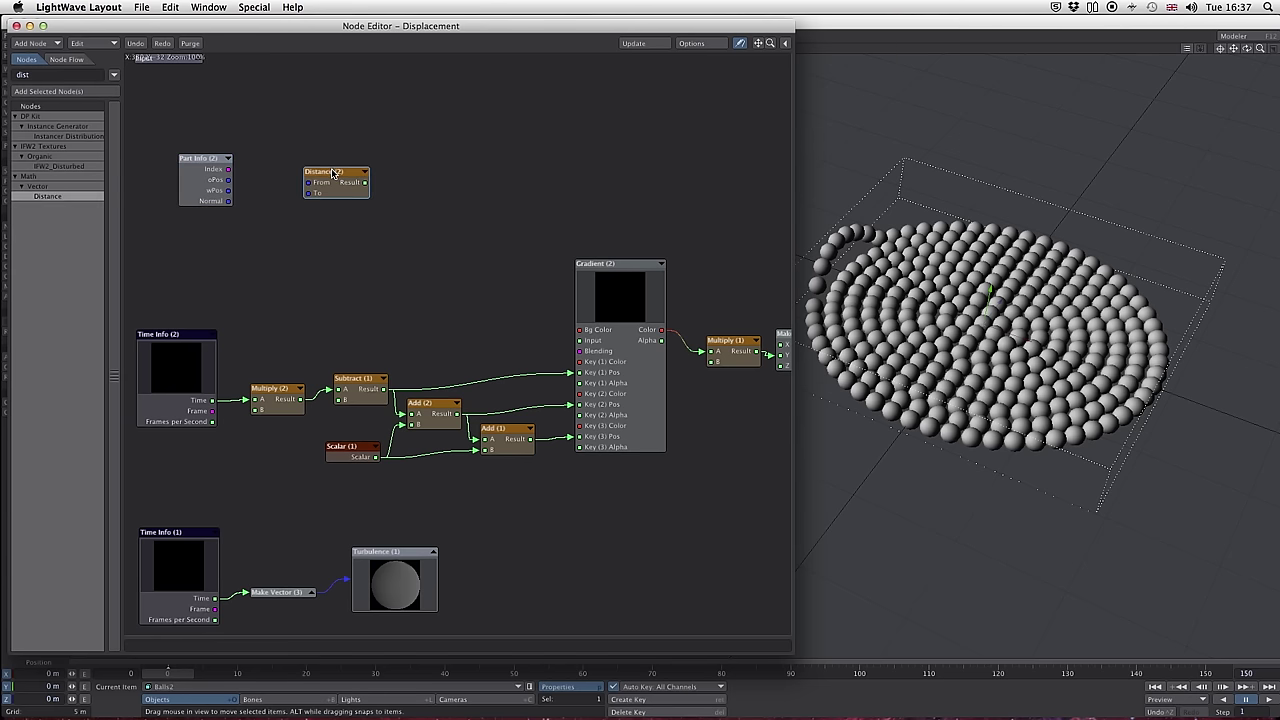
mouse_move(224, 185)
drag(327, 169, 394, 166)
- Search the node list for "vect" and add a Split Vector node between Part Info and Distance
double_click(45, 77)
text(vec)
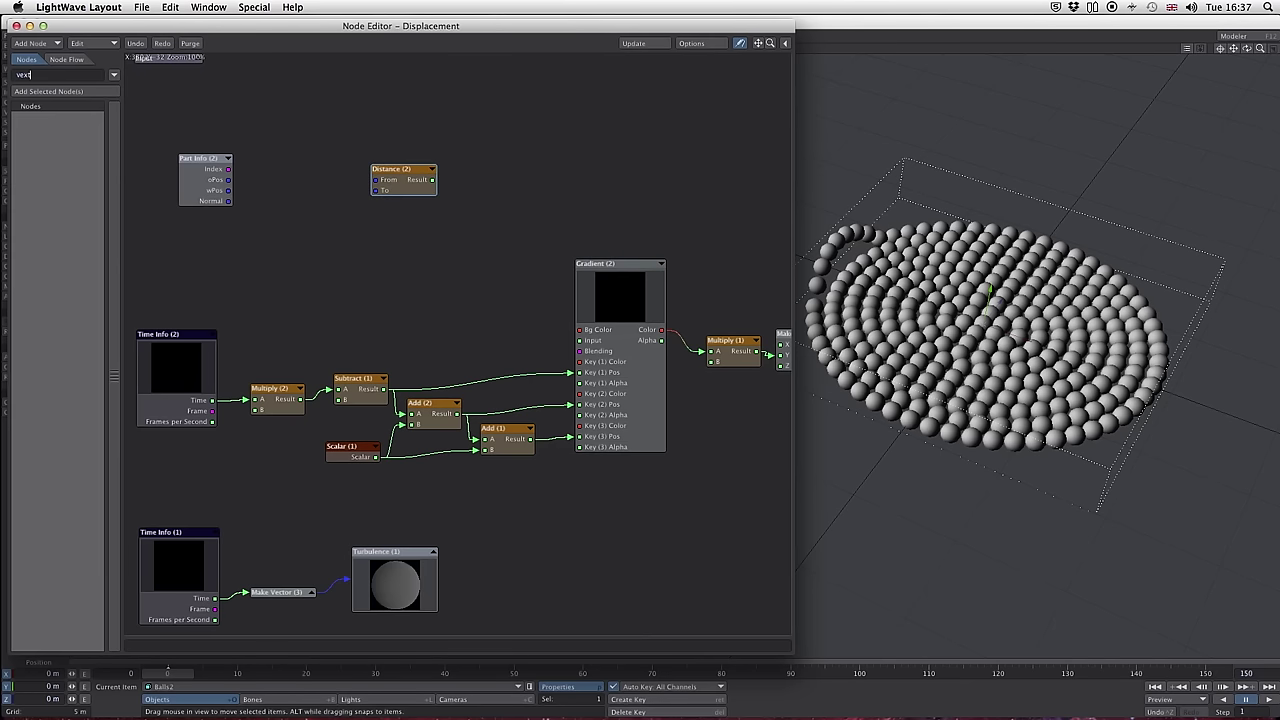
key(BackSpace)
text(t)
key(BackSpace)
text(ct)
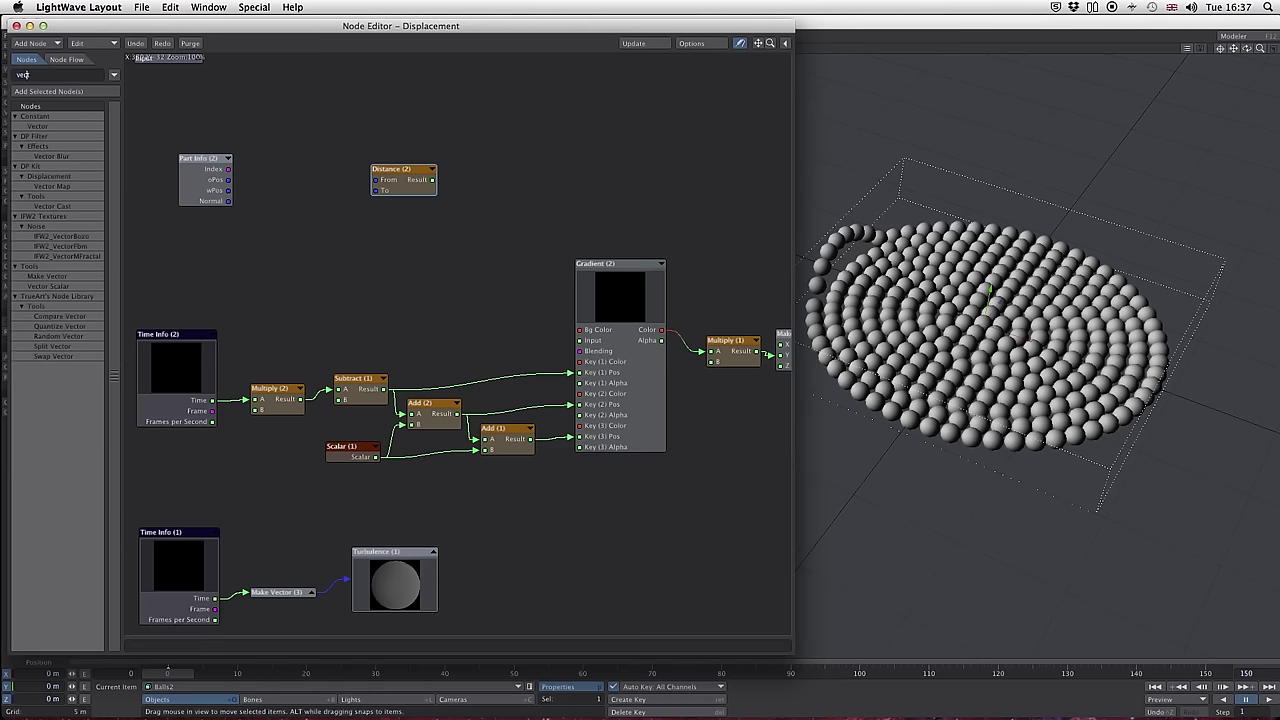
double_click(58, 346)
drag(490, 338, 349, 197)
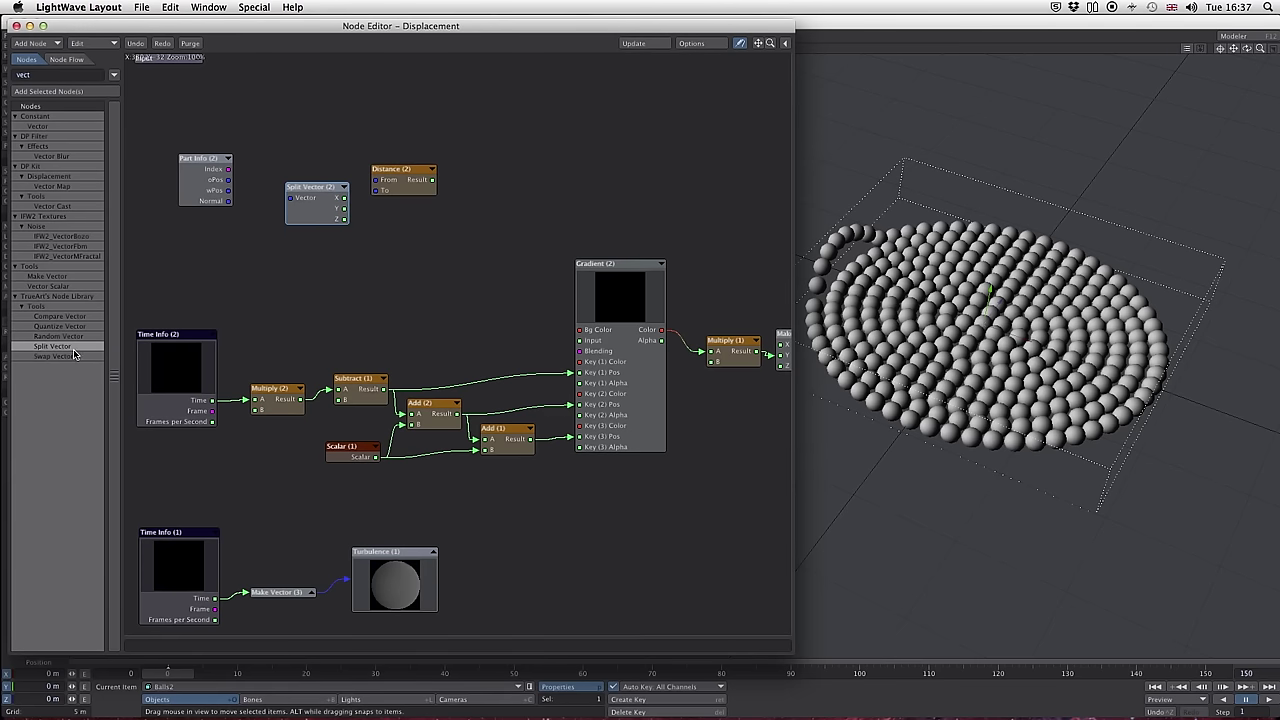
- Add a Make Vector node and line up Part Info, Split Vector, Make Vector and Distance in a row
double_click(50, 276)
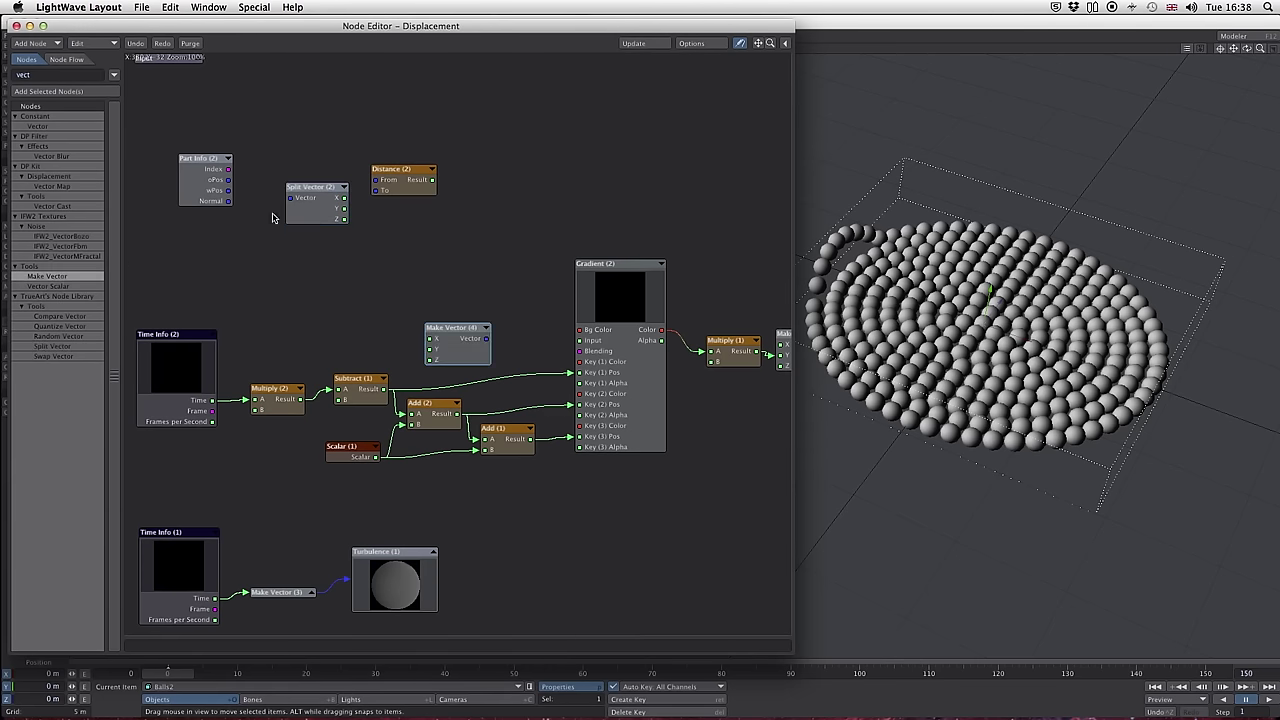
drag(305, 190, 287, 182)
drag(385, 170, 421, 165)
click(438, 330)
drag(438, 330, 381, 224)
drag(214, 160, 192, 169)
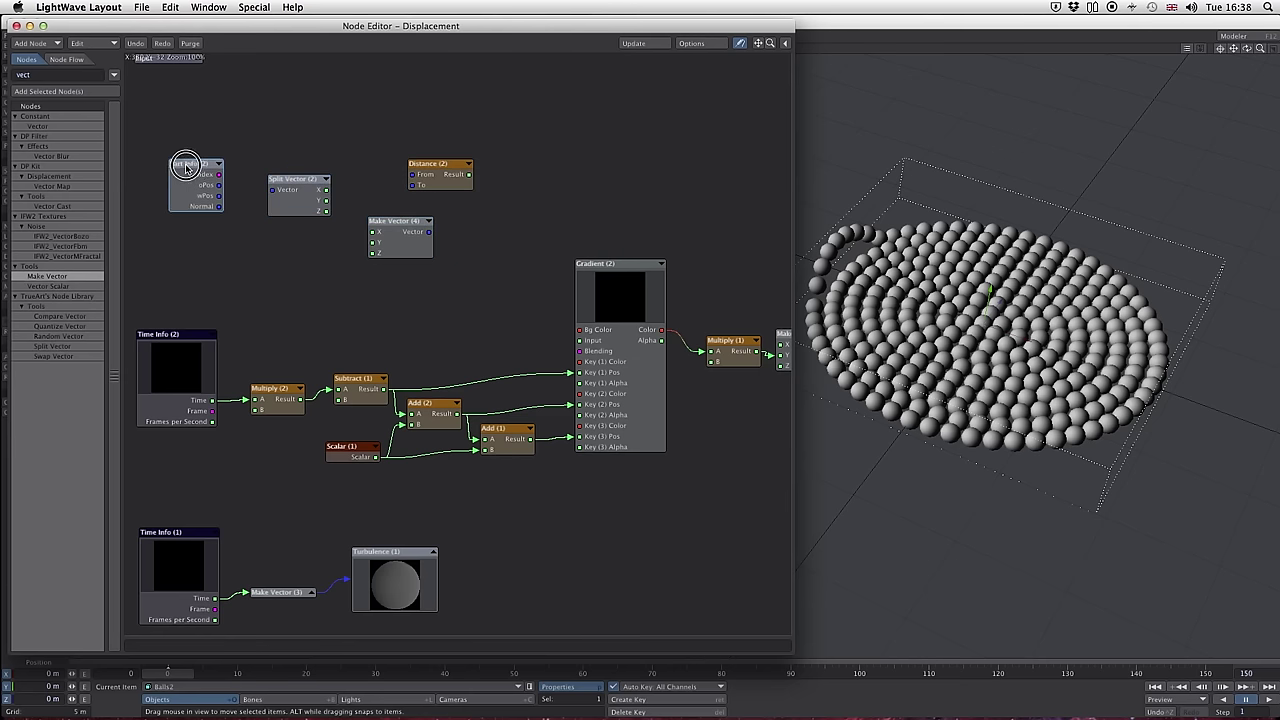
drag(296, 182, 259, 178)
drag(378, 220, 329, 173)
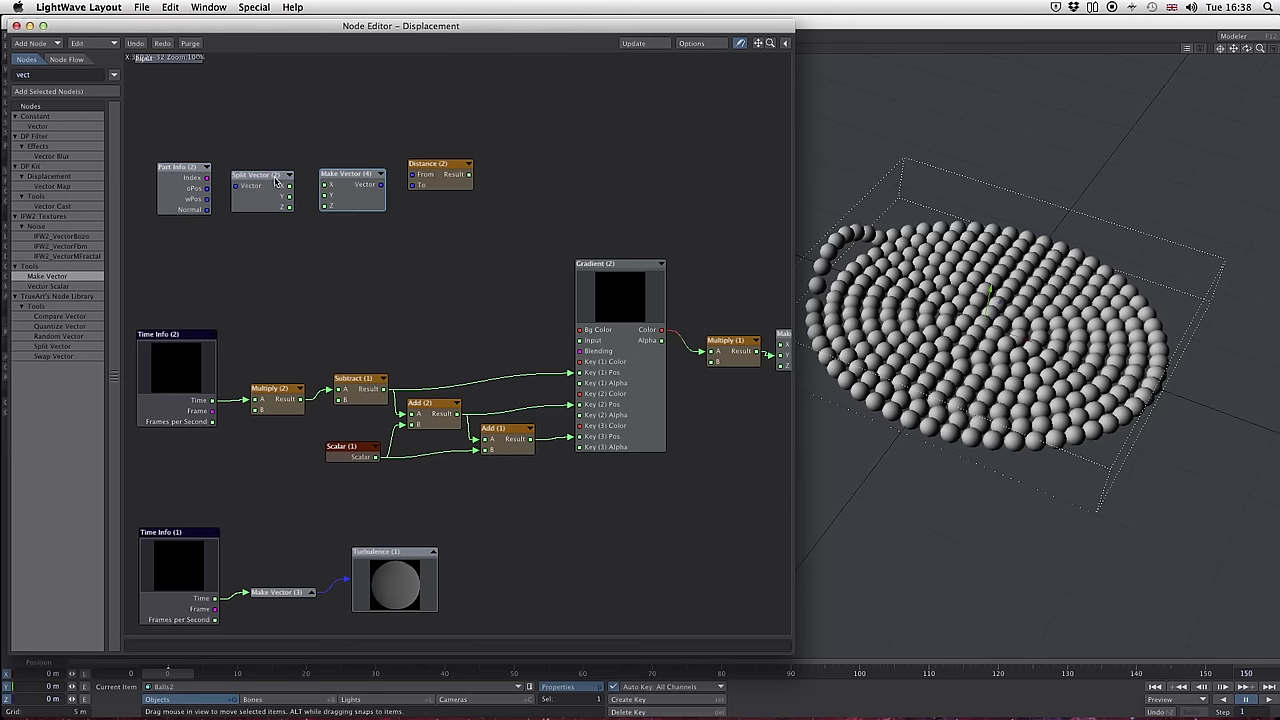
- Wire Part Info's oPos through Split Vector, only X and Z through Make Vector, into Distance's From, and its Result into the Gradient's Input
drag(205, 188, 327, 206)
click(186, 166)
drag(244, 170, 266, 176)
mouse_move(425, 164)
mouse_down()
mouse_move(423, 204)
mouse_move(386, 190)
mouse_move(411, 215)
mouse_up()
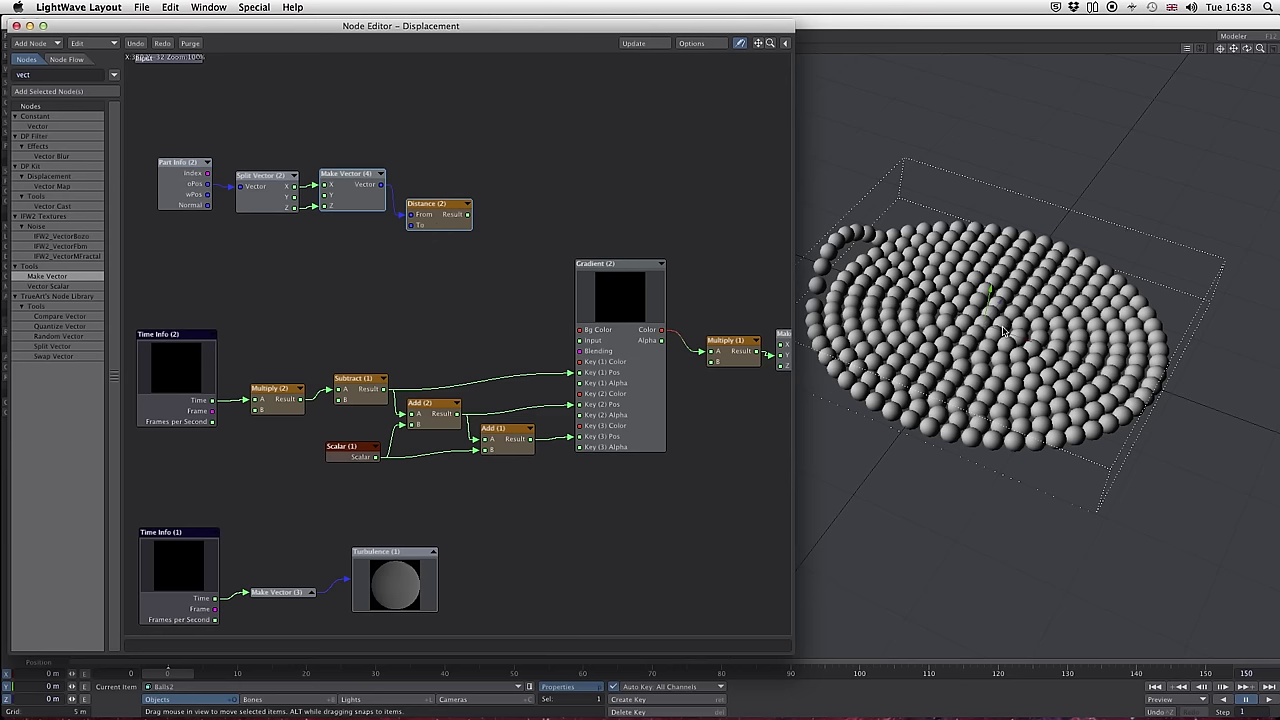
drag(468, 215, 590, 340)
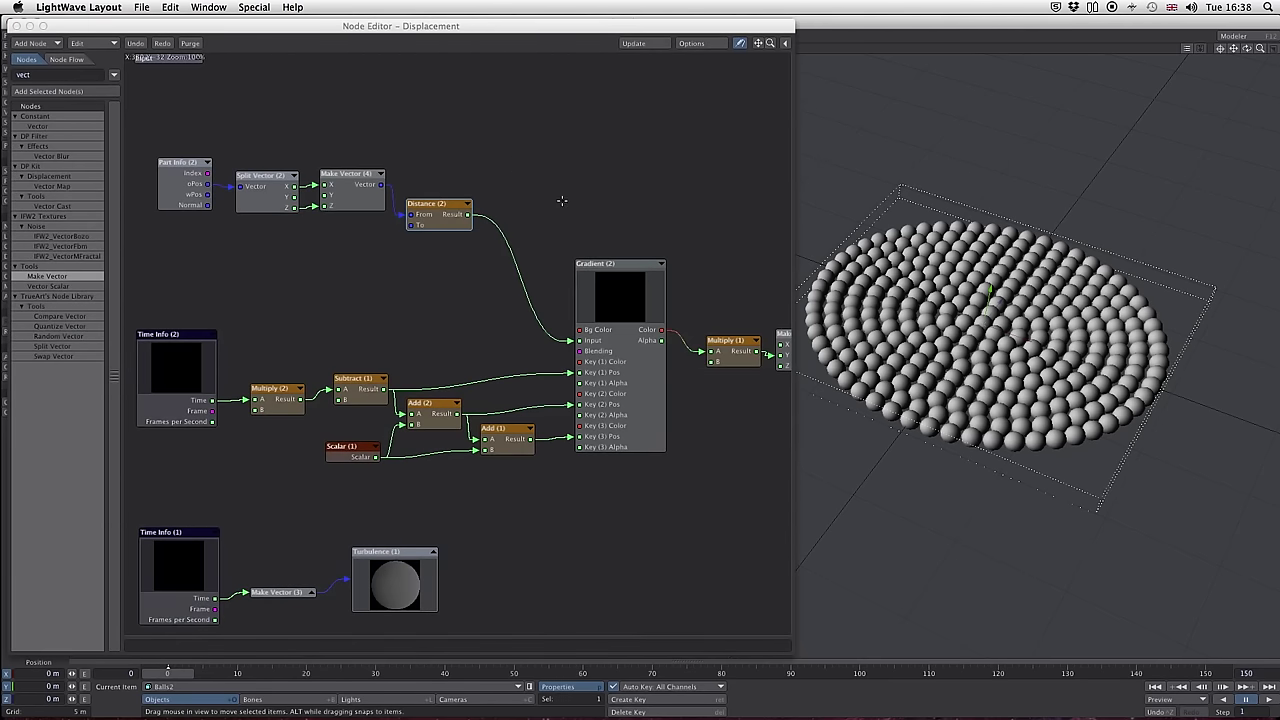
- Move the Part Info, Split Vector, Make Vector and Distance nodes down close above the time chain, lowering Time Info (2) to make room
drag(437, 203, 440, 326)
drag(354, 175, 350, 302)
drag(262, 176, 238, 297)
drag(182, 163, 163, 272)
drag(185, 337, 178, 389)
- Disconnect the Gradient's Color output from Multiply (1), then collapse the Gradient node and place it beside its inputs
drag(617, 263, 613, 267)
drag(710, 352, 685, 345)
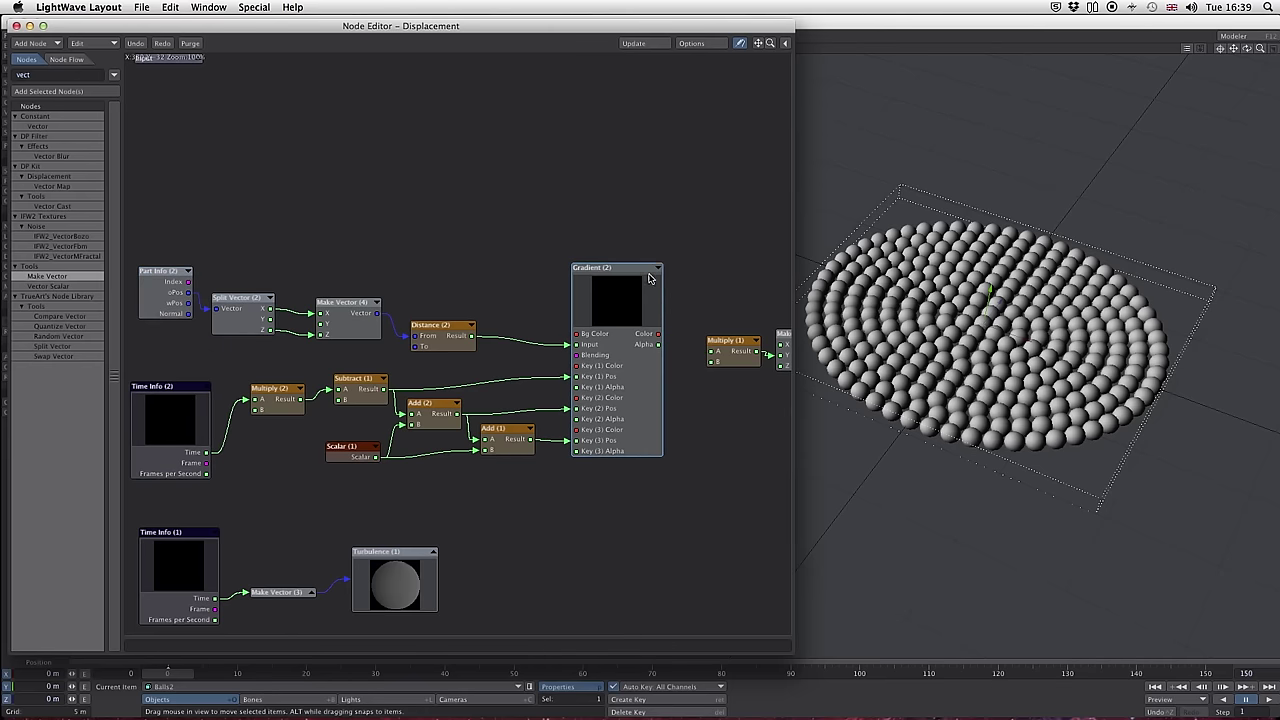
click(658, 268)
drag(633, 260, 611, 346)
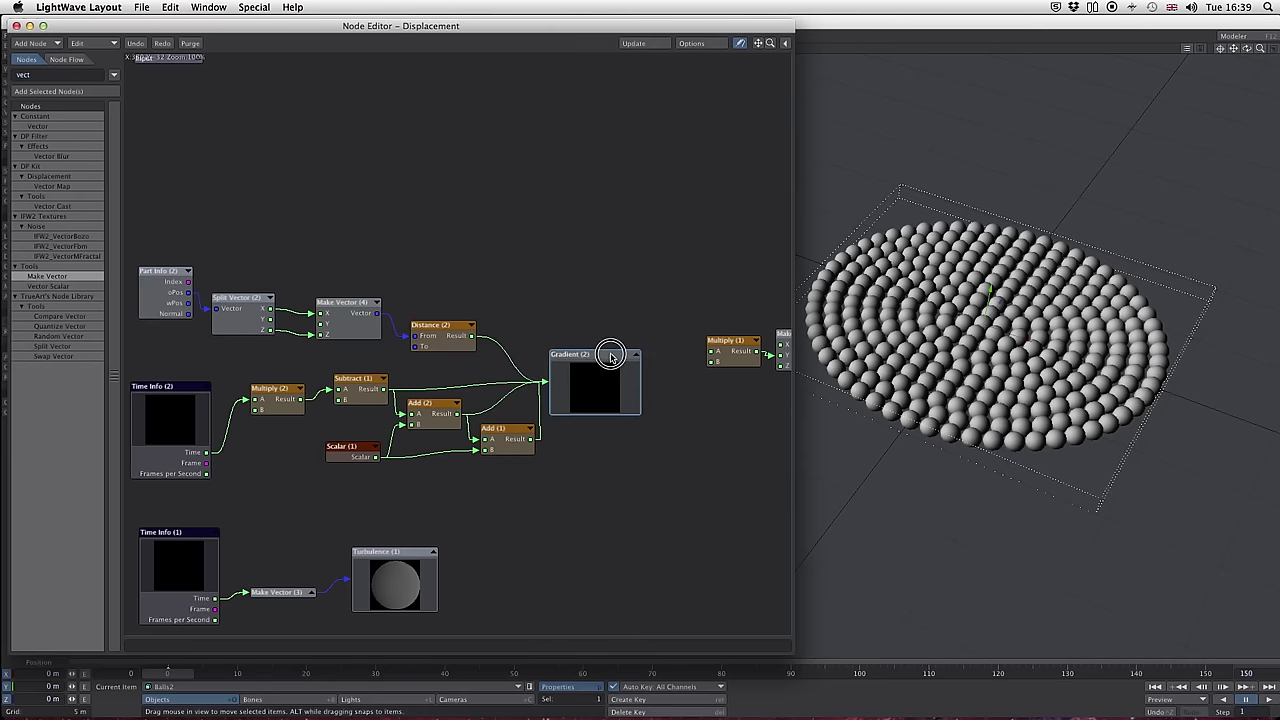
click(528, 158)
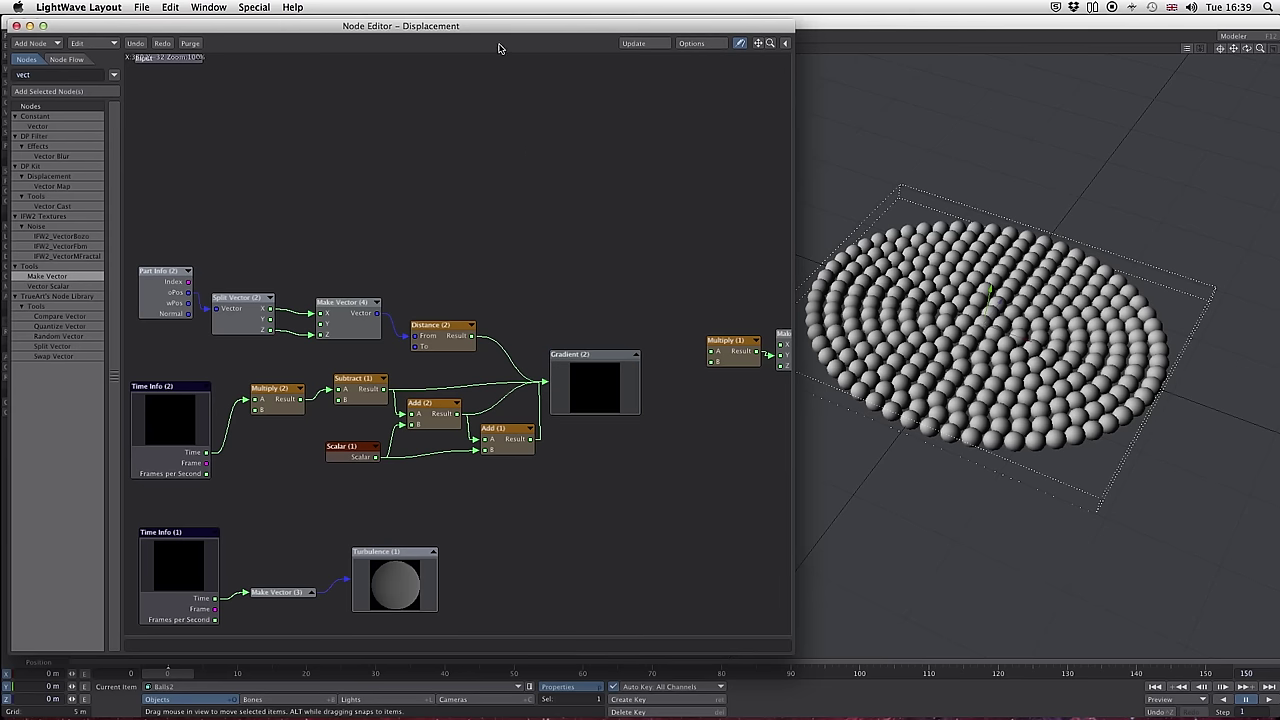
drag(489, 24, 495, 26)
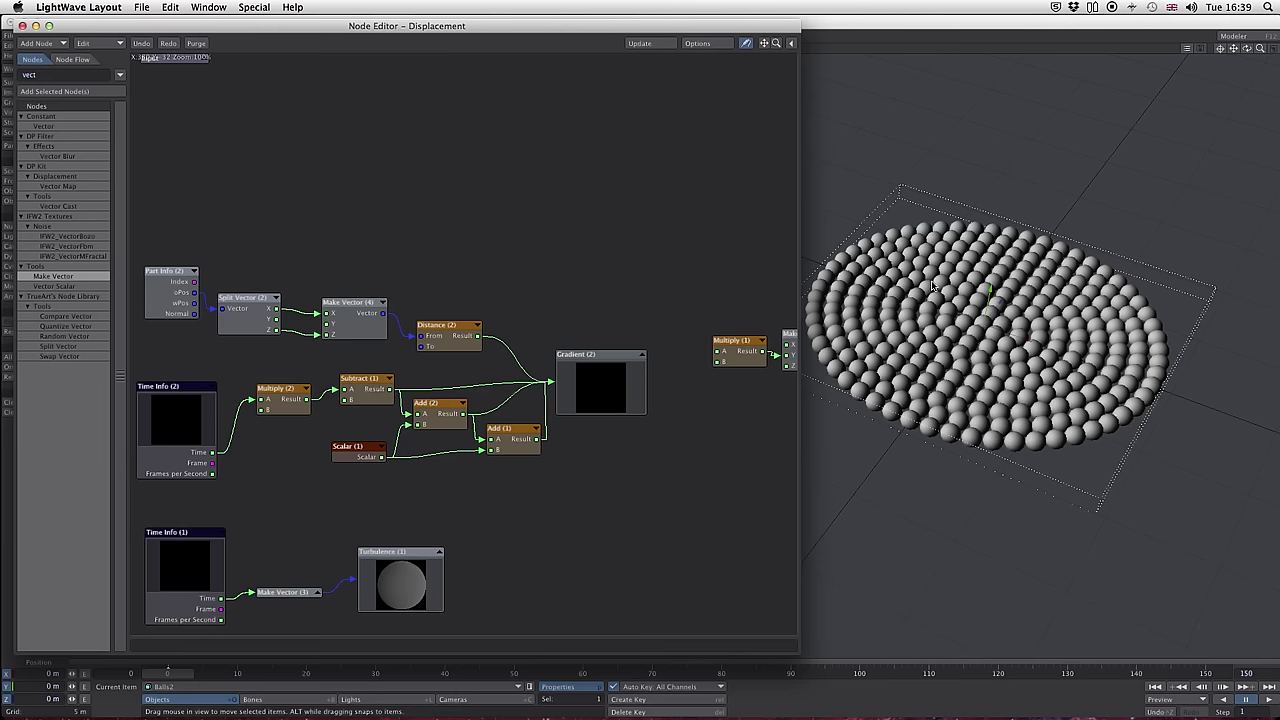
- Clear the node search and add a 2D Textures Image node above the Distance and Gradient nodes
click(60, 74)
key(BackSpace)
key(BackSpace)
key(BackSpace)
key(BackSpace)
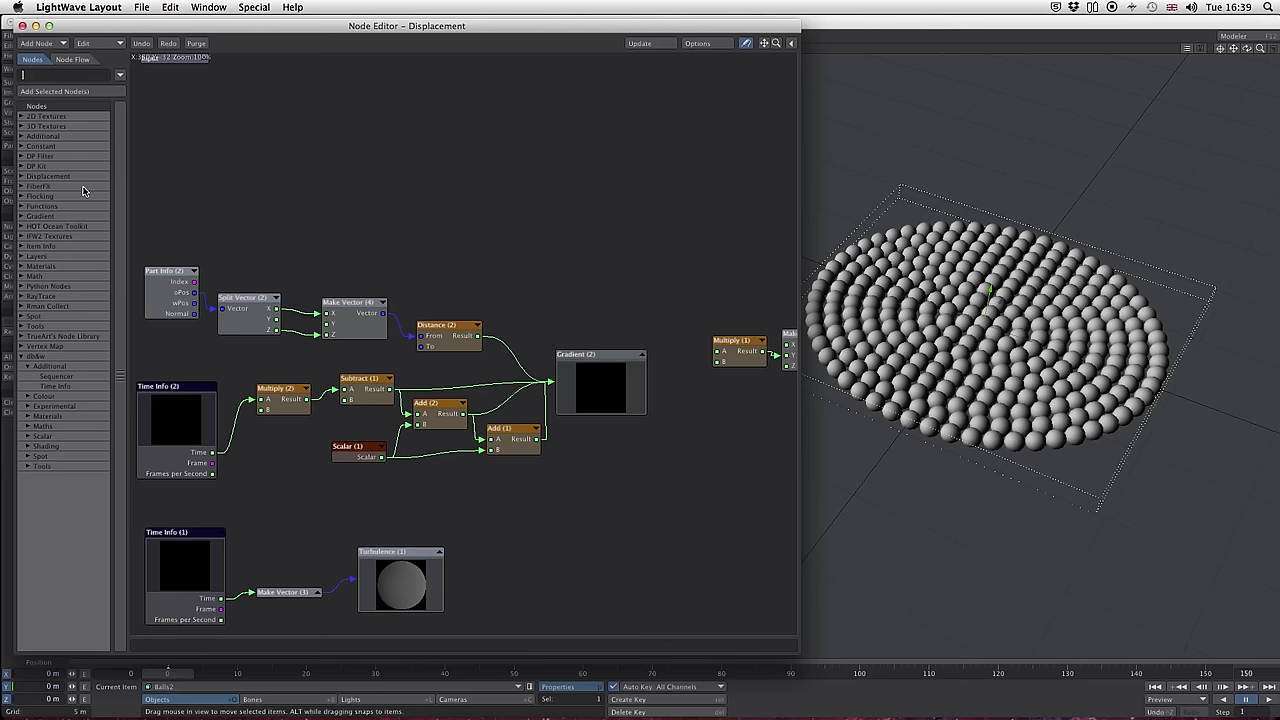
click(21, 116)
drag(58, 153, 548, 71)
click(534, 85)
click(549, 71)
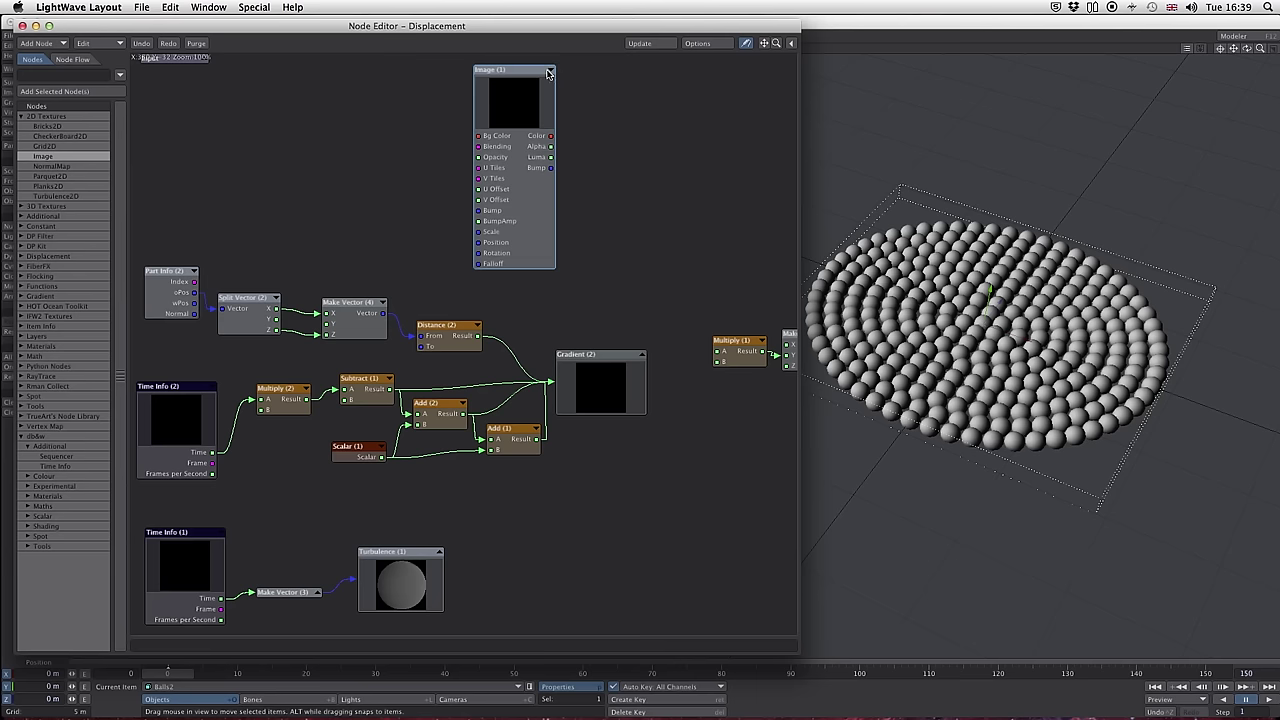
- Load the zero.png image into the Image (1) node and close its settings
double_click(520, 77)
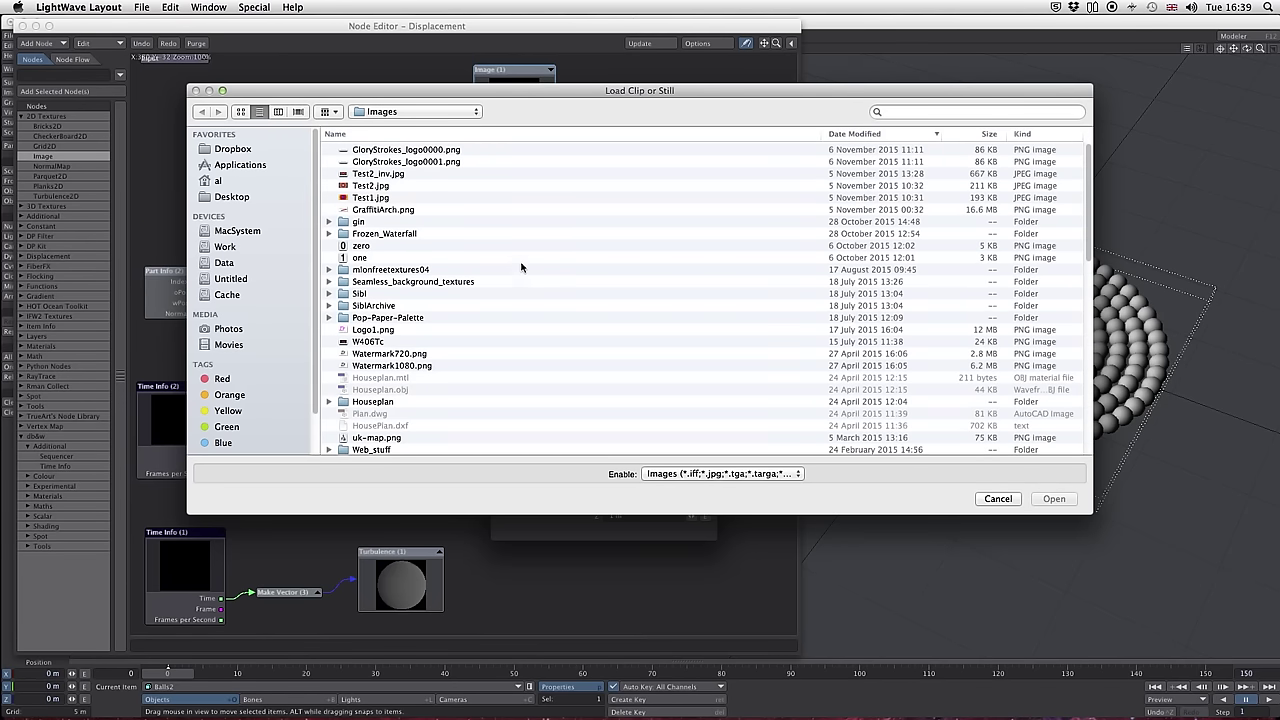
double_click(362, 246)
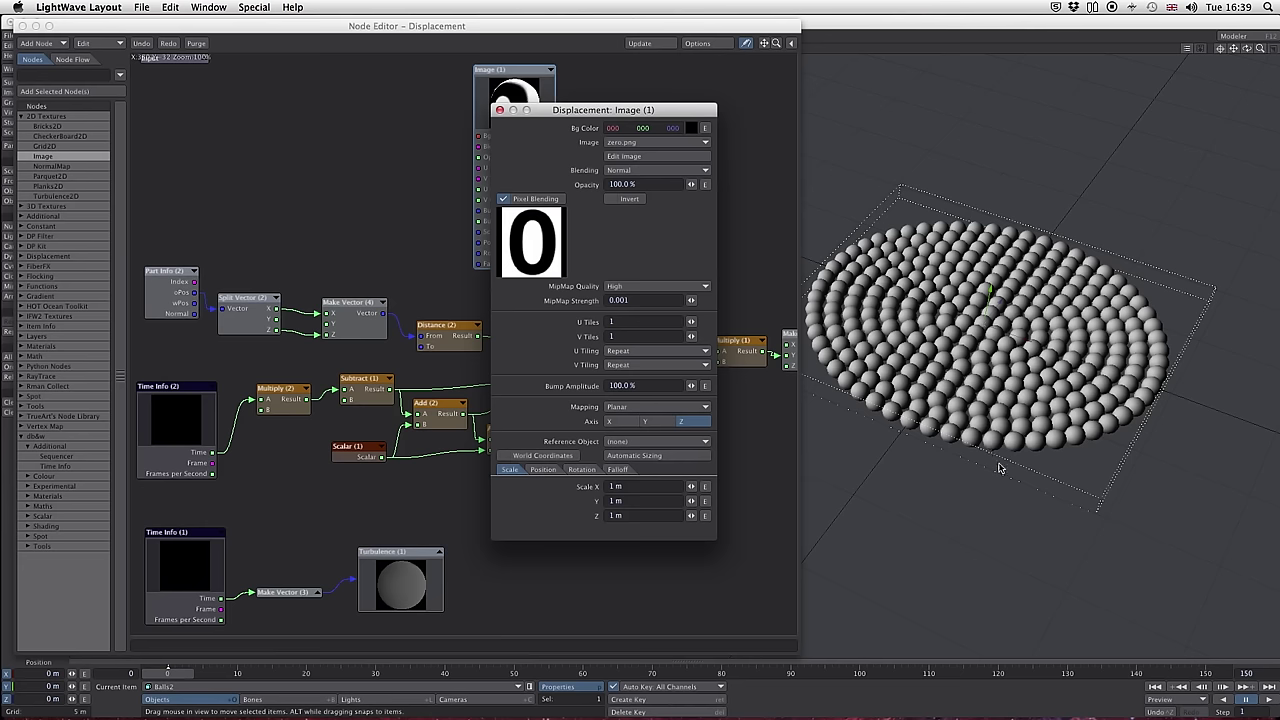
drag(606, 111, 640, 75)
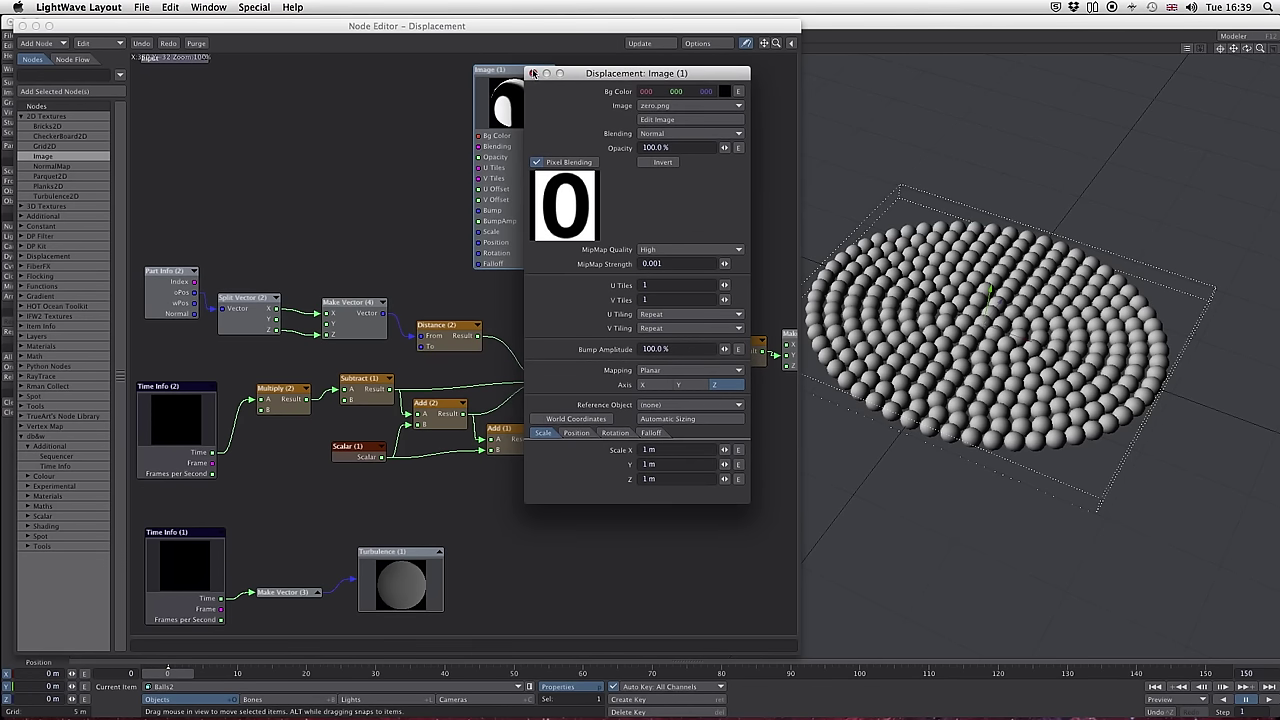
click(533, 73)
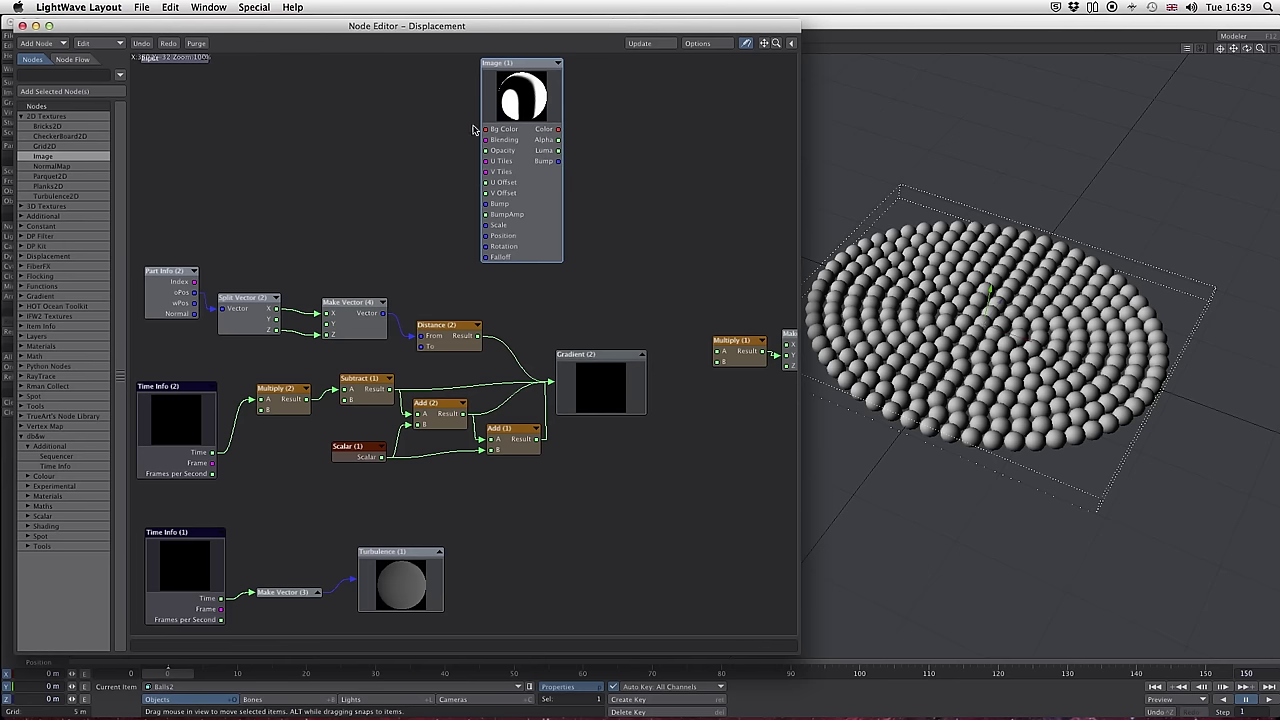
- Add a second Image node beside the first and load one.png into it
double_click(35, 157)
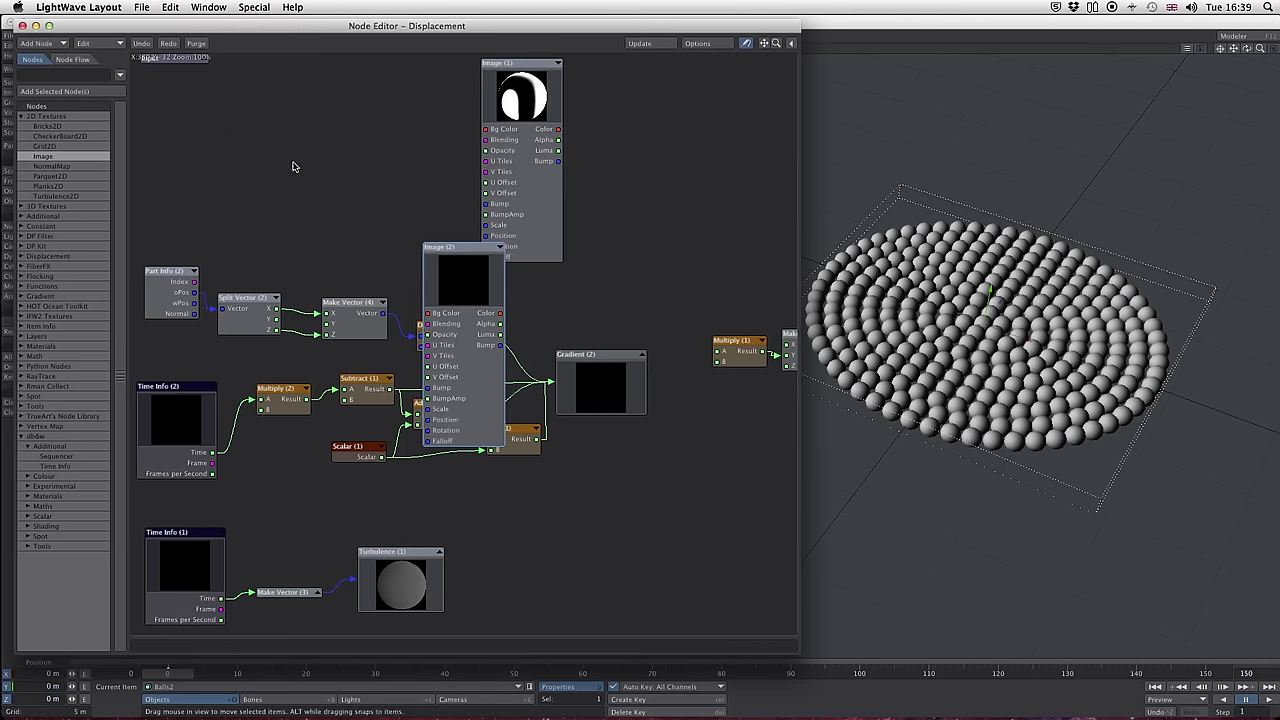
drag(437, 248, 395, 85)
double_click(395, 85)
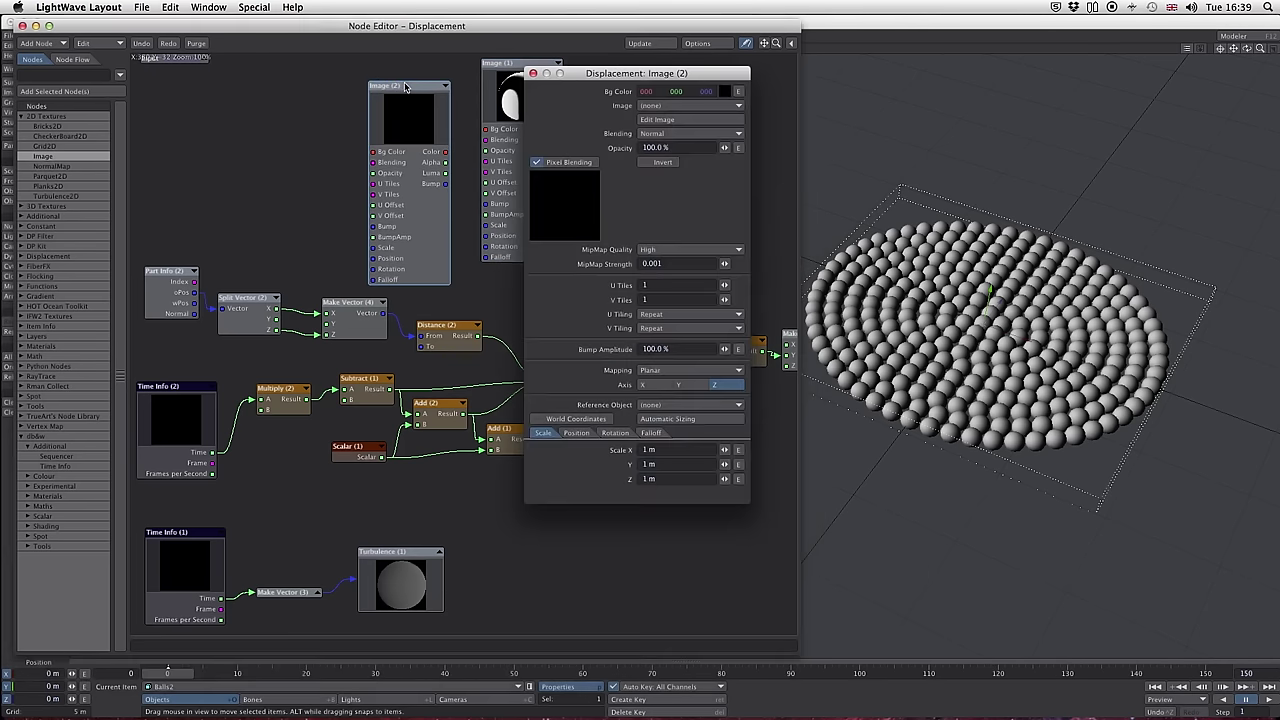
click(740, 107)
click(737, 123)
double_click(358, 258)
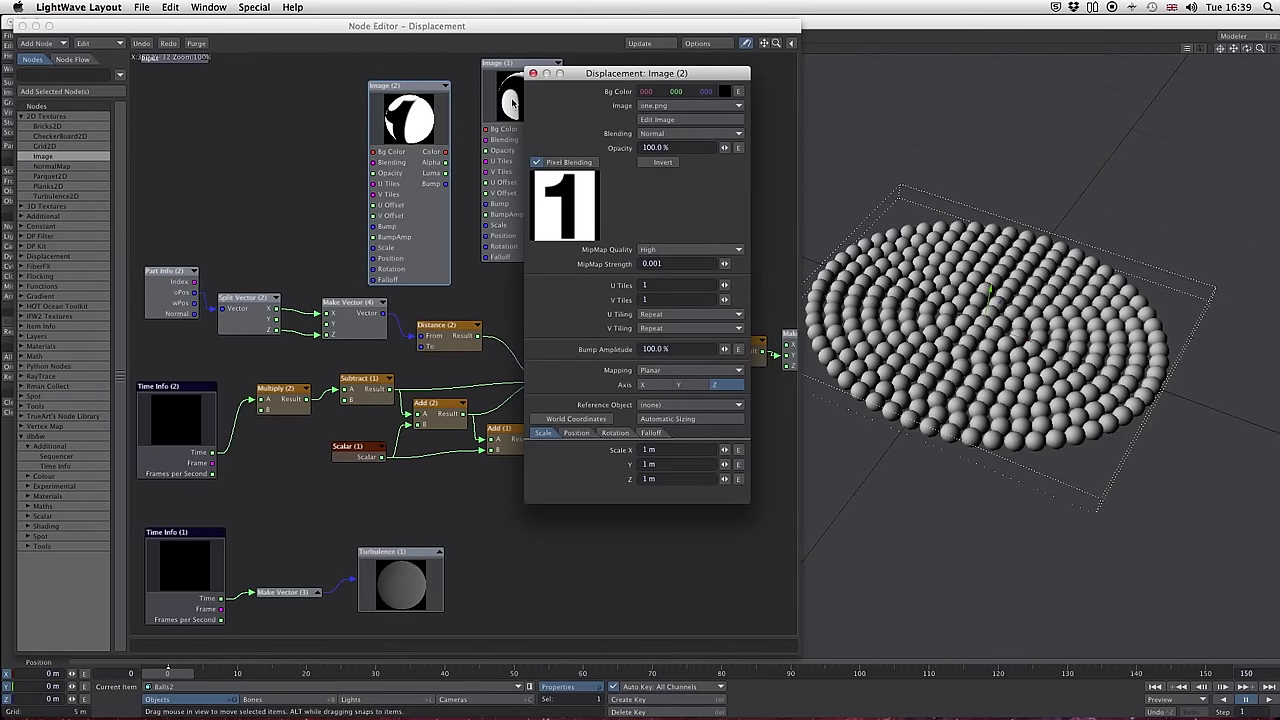
- Switch the Image (2) texture's planar mapping to the Y axis and move its settings clear of the nodes
drag(427, 94, 441, 73)
drag(555, 30, 523, 93)
click(933, 22)
drag(655, 89, 665, 22)
drag(857, 22, 802, 46)
click(894, 358)
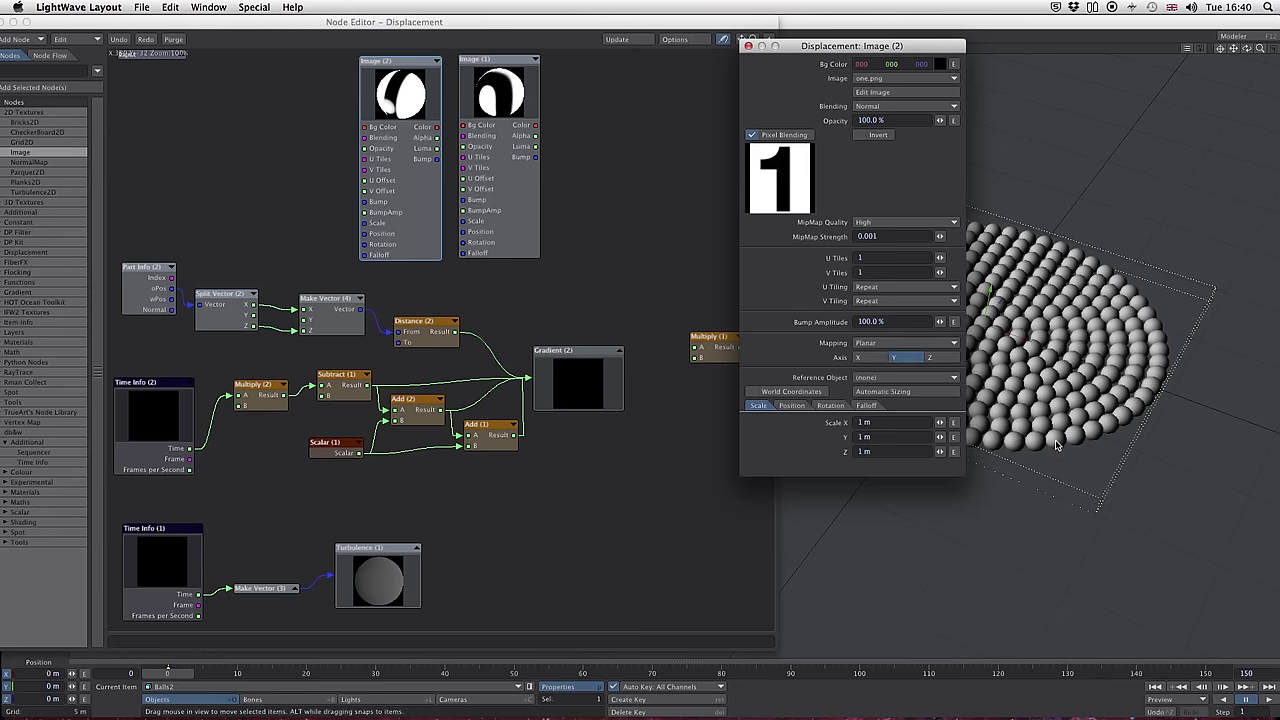
- Apply automatic sizing to the Image (2) texture and close its settings
click(491, 62)
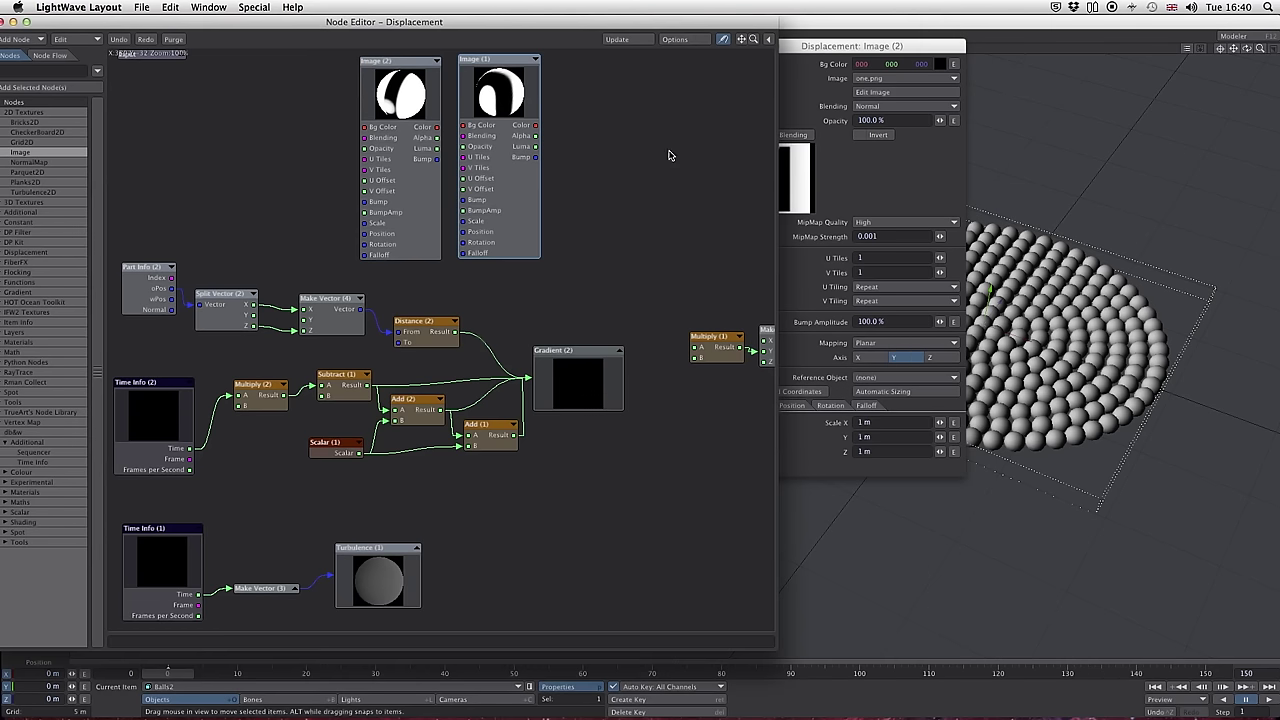
click(903, 360)
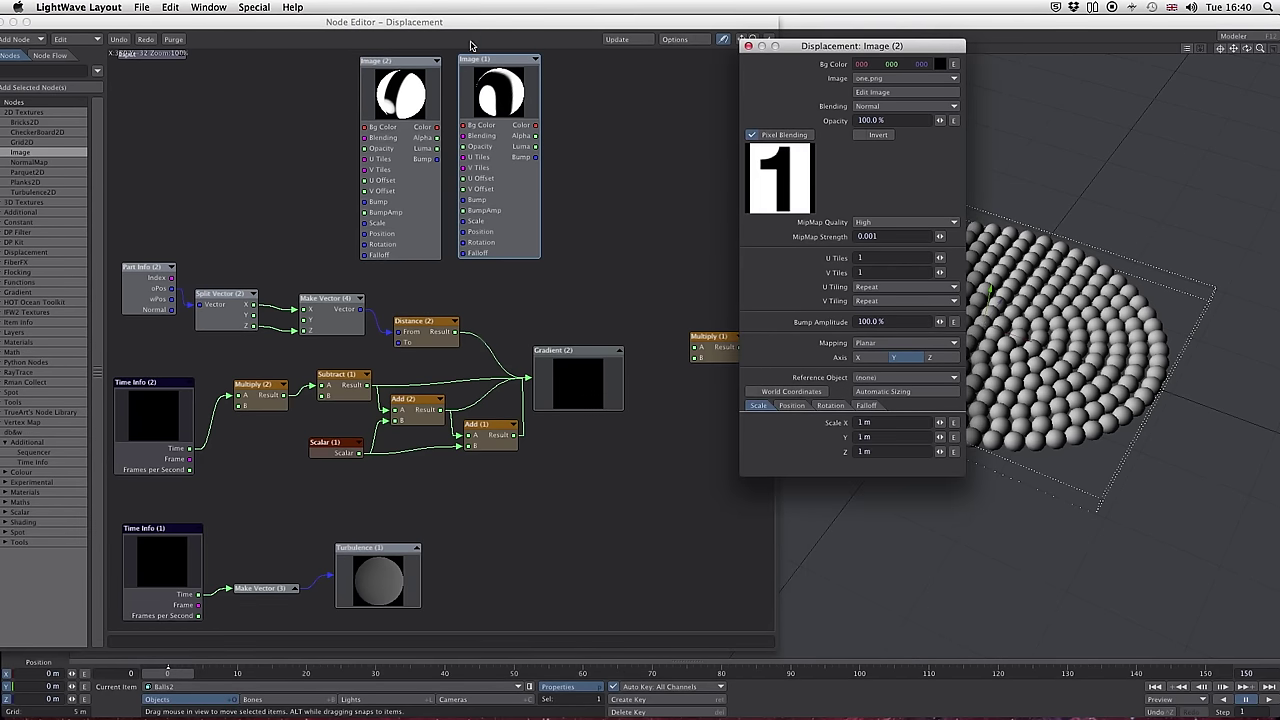
click(470, 60)
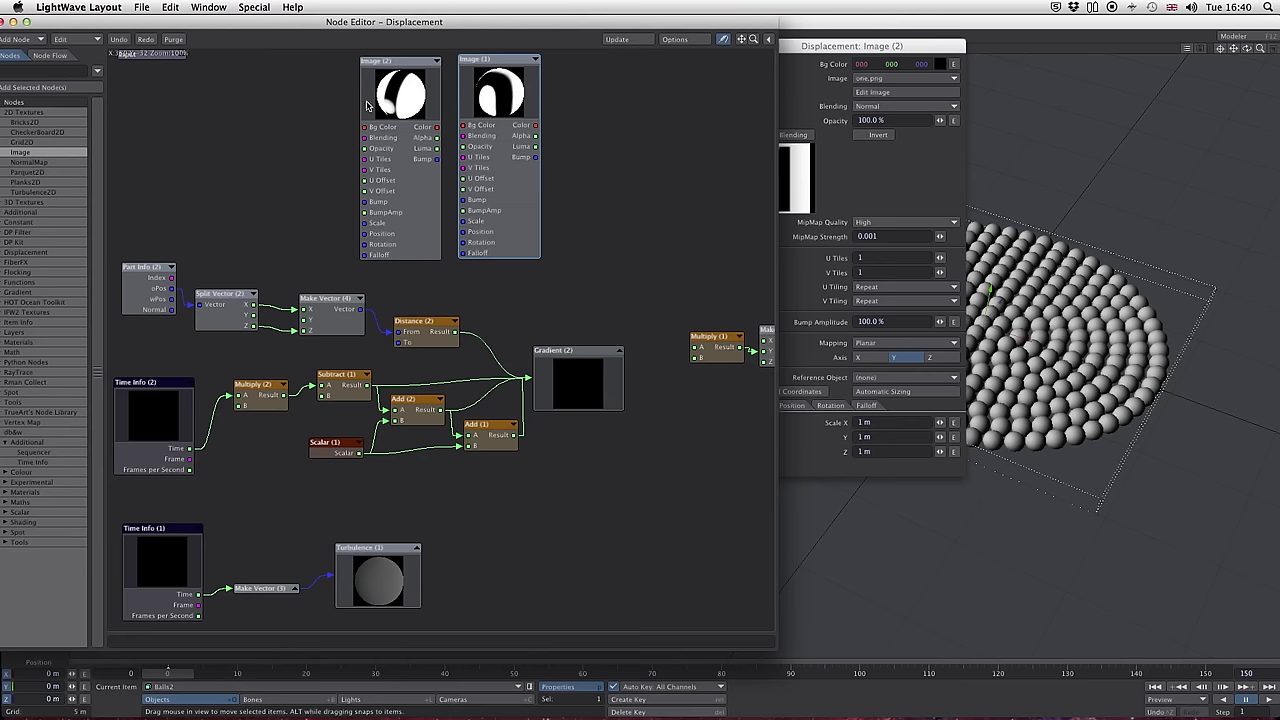
click(392, 63)
drag(853, 46, 736, 39)
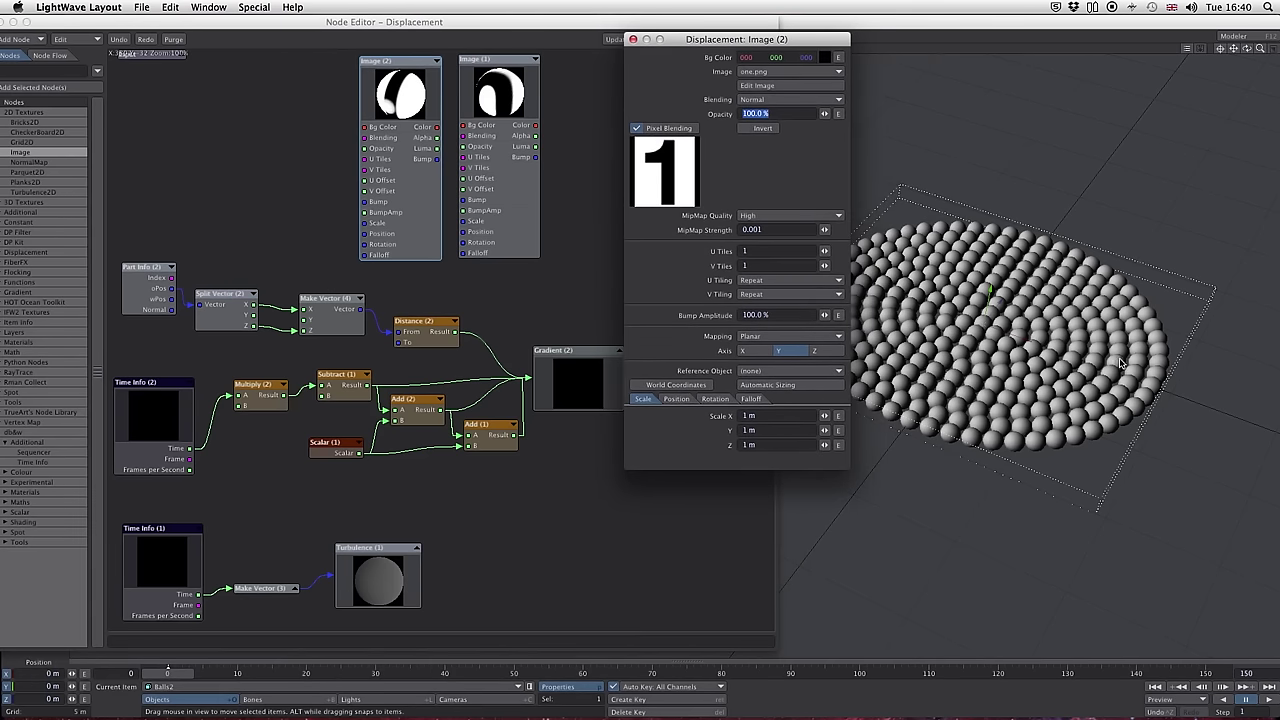
click(790, 386)
click(632, 39)
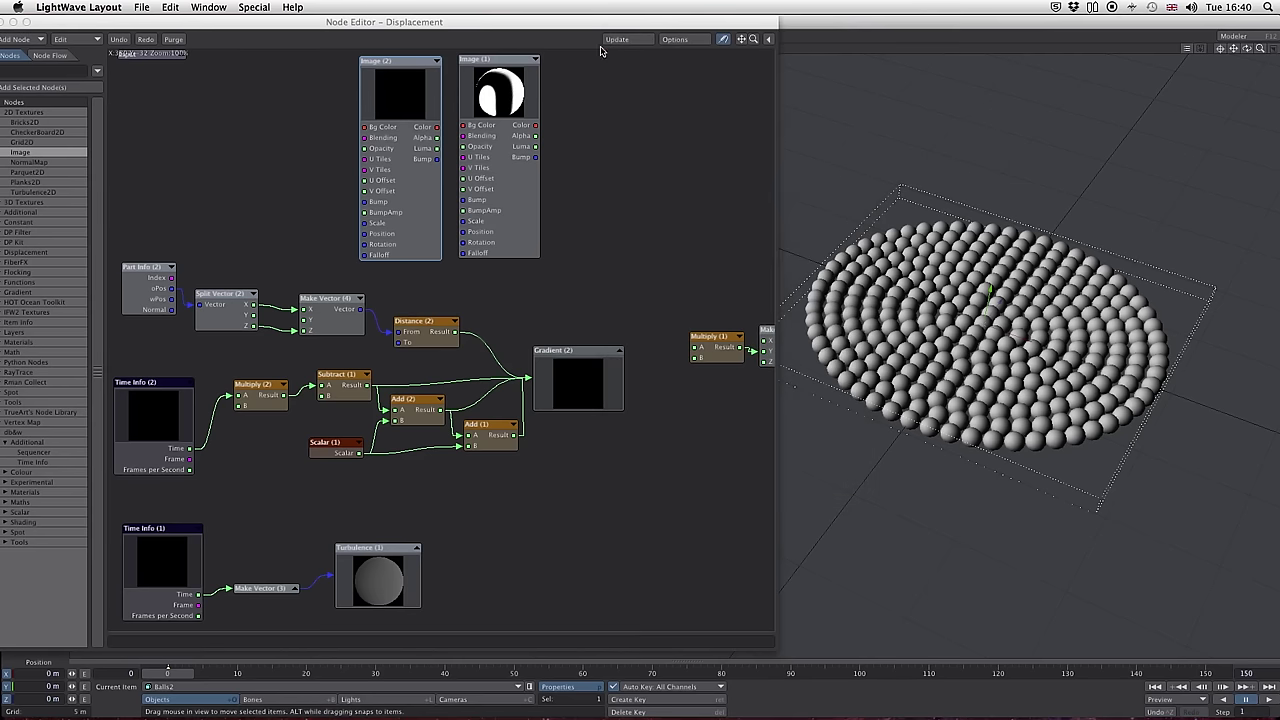
- Apply automatic sizing to the Image (1) texture and close its settings
click(508, 68)
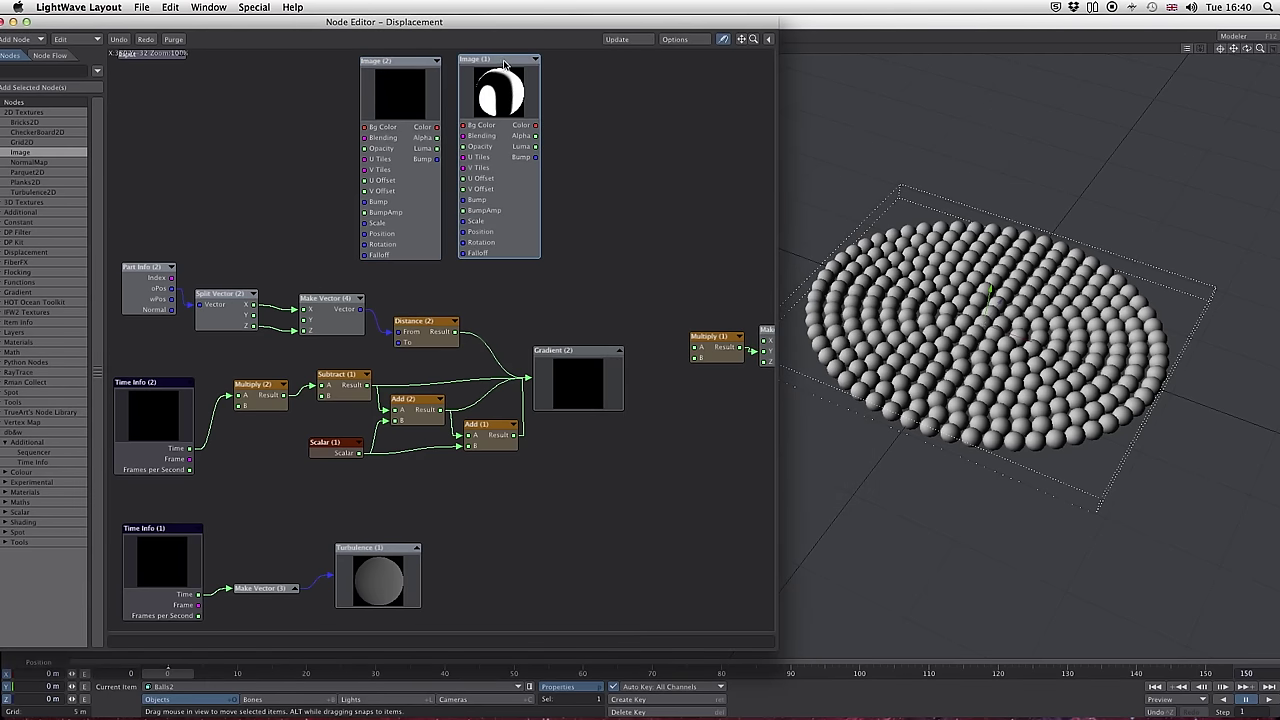
double_click(505, 63)
click(762, 386)
click(632, 39)
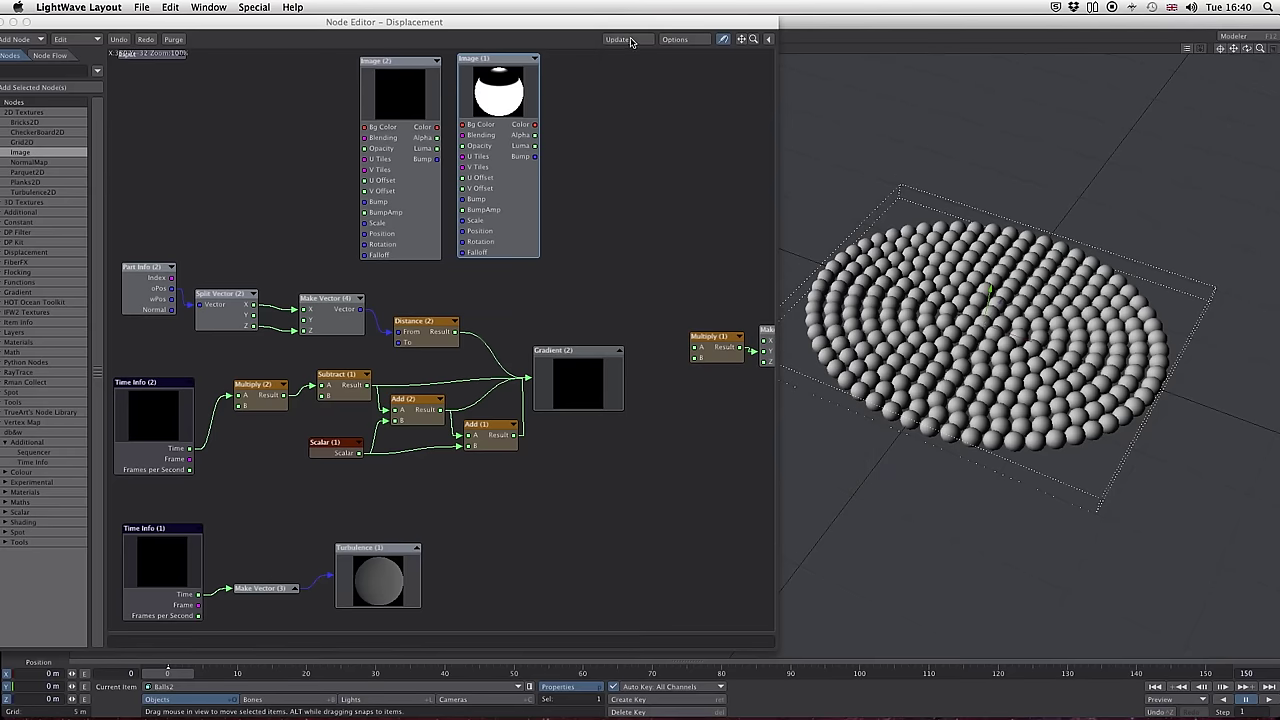
- Connect Image (1)'s Color to Multiply (1) input A, then replace it with Image (2)'s Color and move the two image nodes apart
click(407, 60)
drag(535, 124, 681, 347)
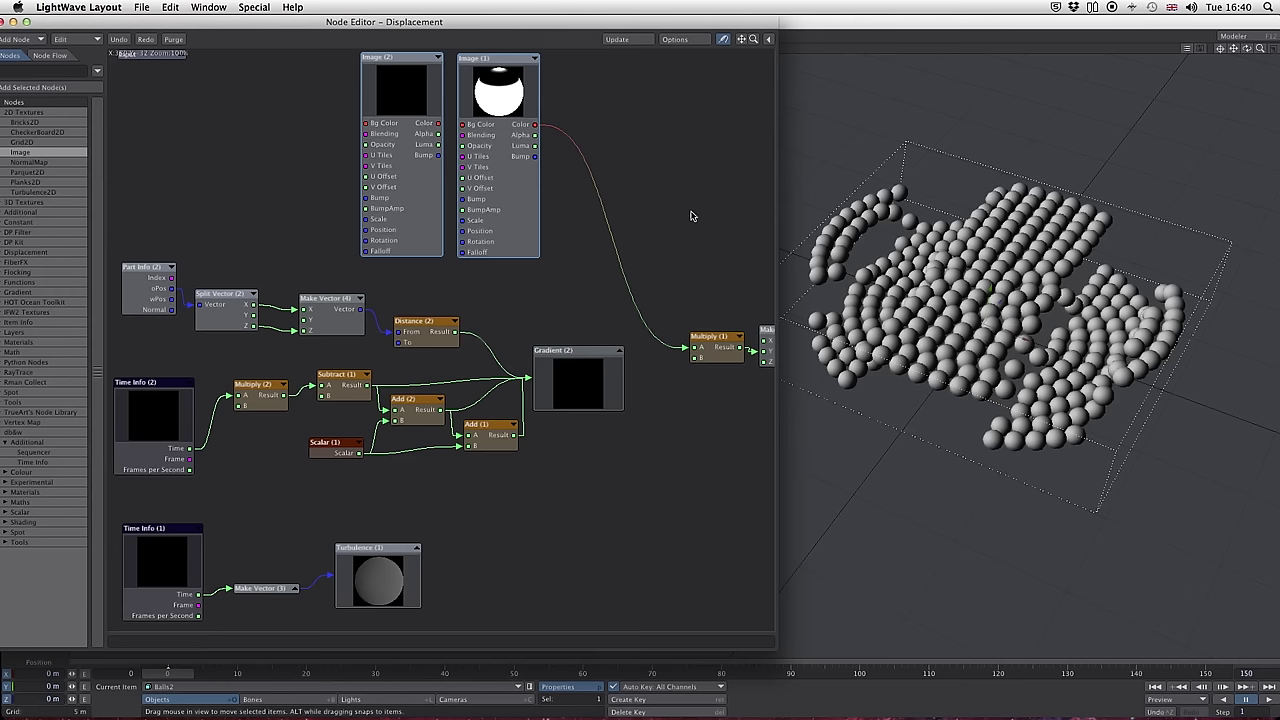
mouse_move(683, 347)
mouse_down()
mouse_move(594, 194)
mouse_move(437, 127)
mouse_move(683, 347)
mouse_up()
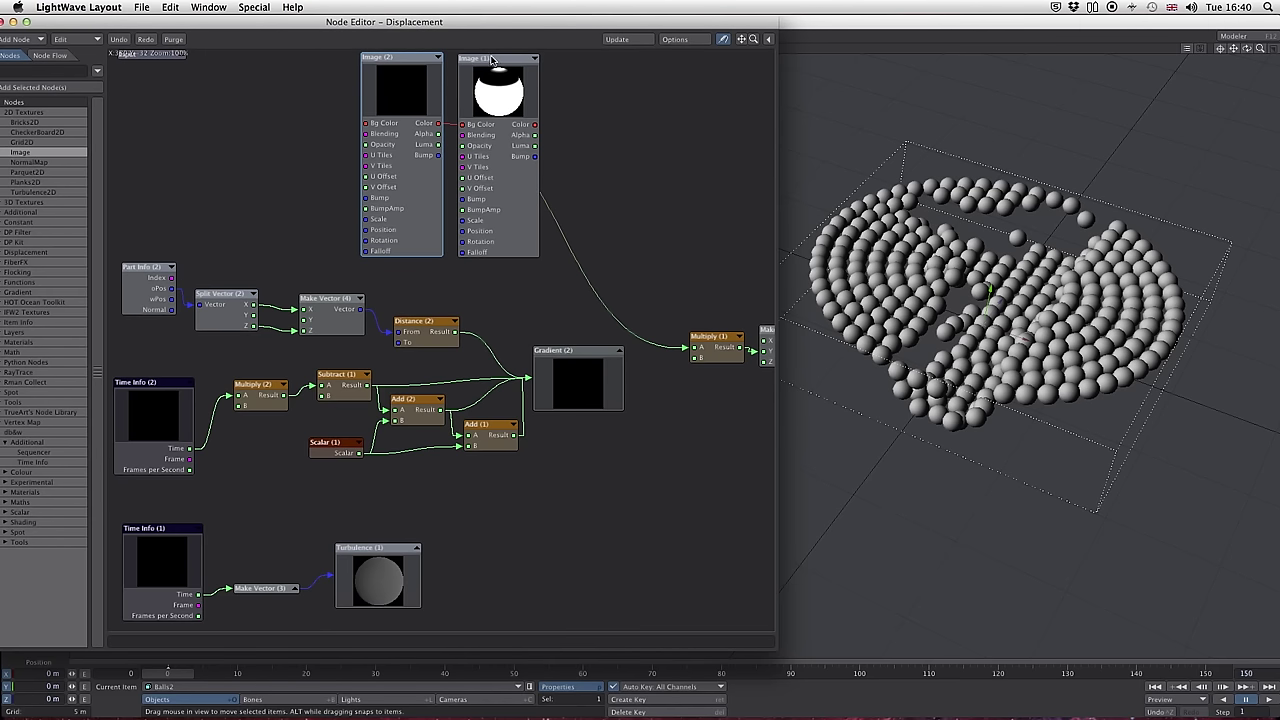
drag(491, 59, 602, 53)
drag(396, 59, 377, 86)
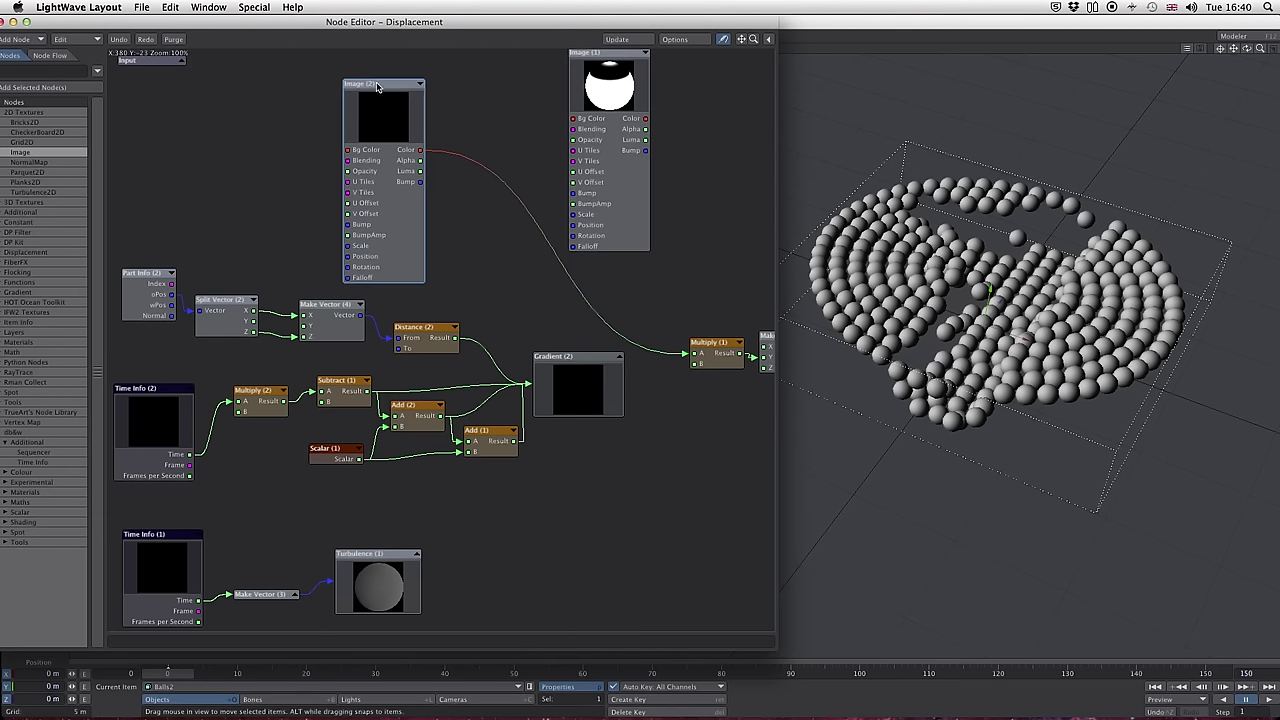
- Try inverting the Image (2) texture, then turn the inversion back off and close its settings
double_click(377, 86)
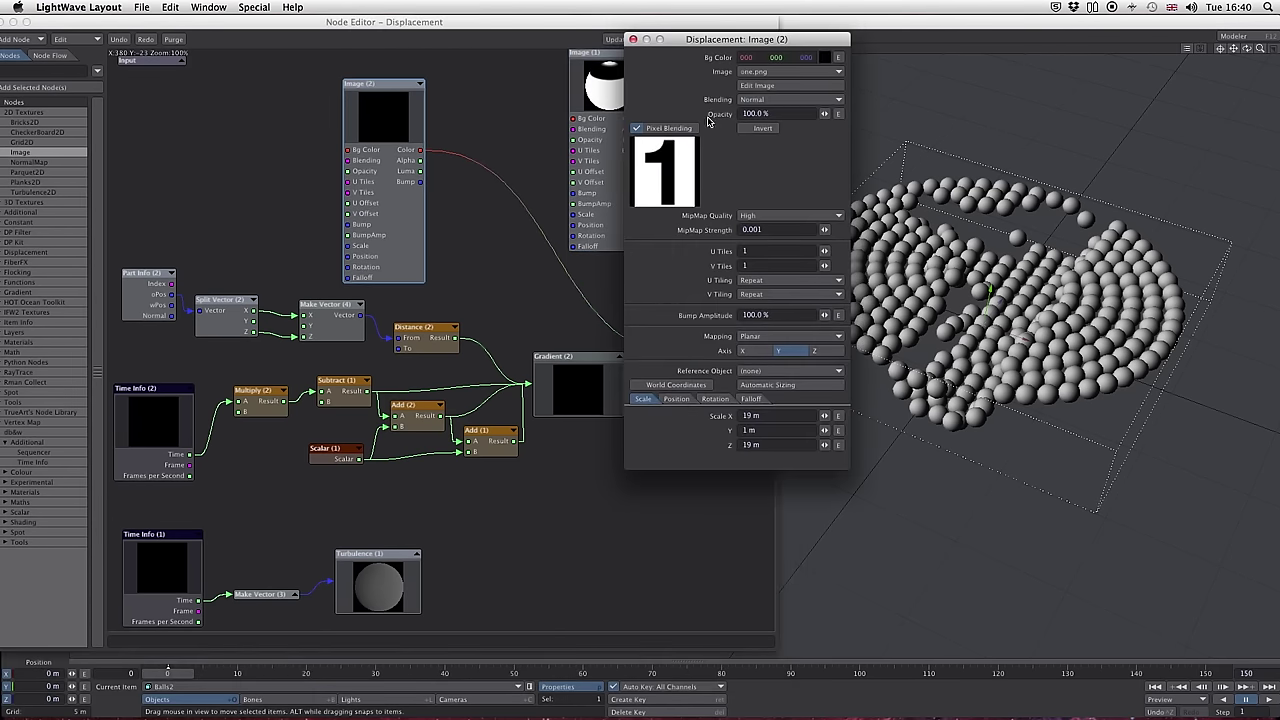
click(743, 129)
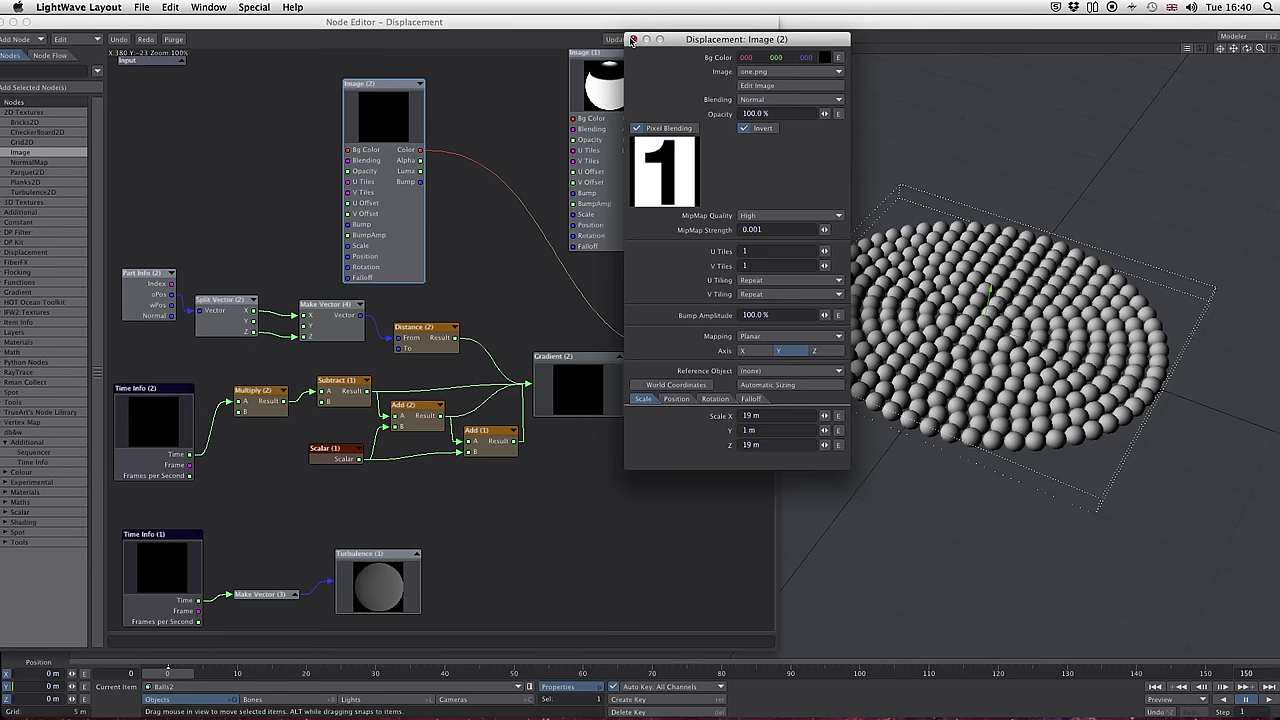
click(743, 128)
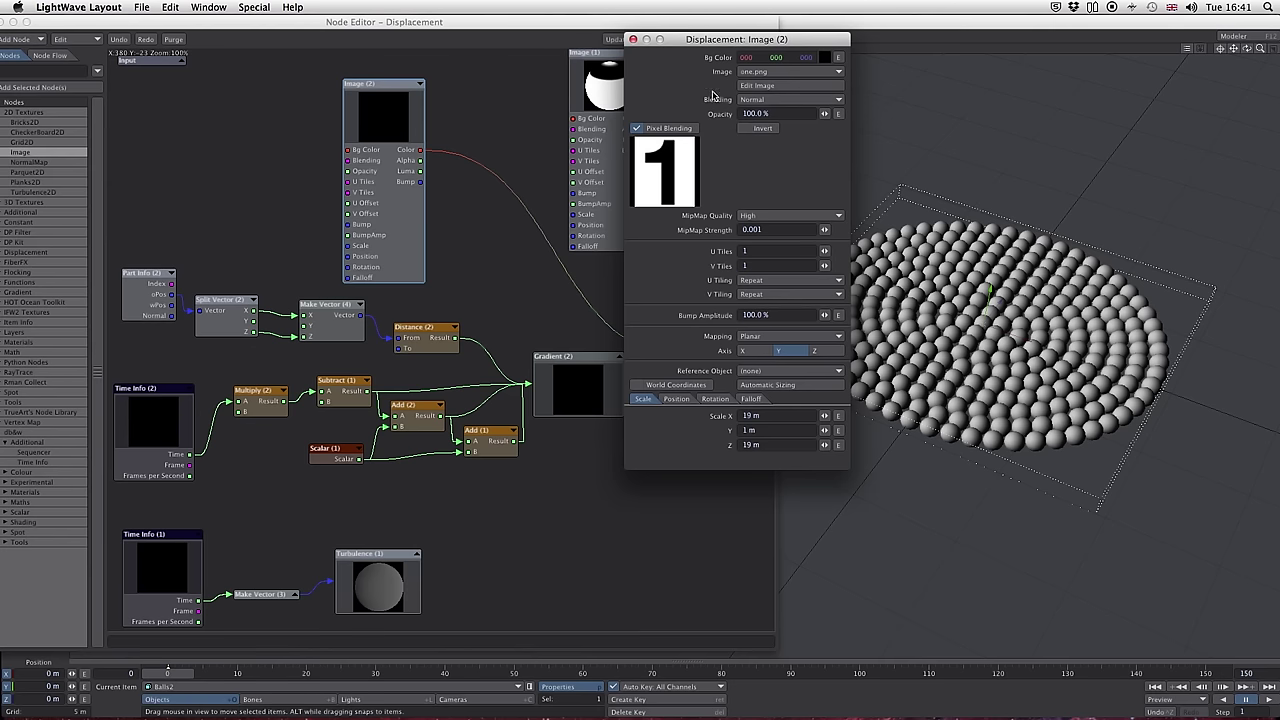
click(633, 39)
- Add a scalar Math Multiply node beside Image (2)
drag(361, 86, 342, 69)
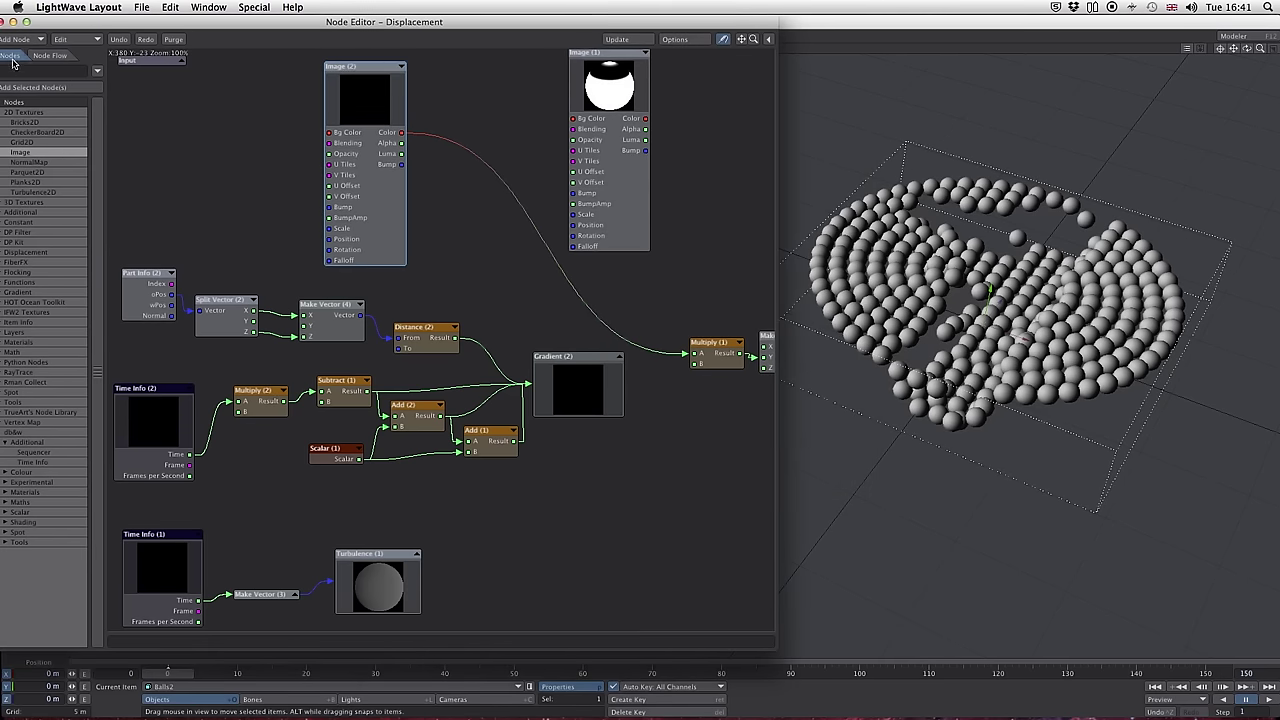
drag(118, 20, 170, 15)
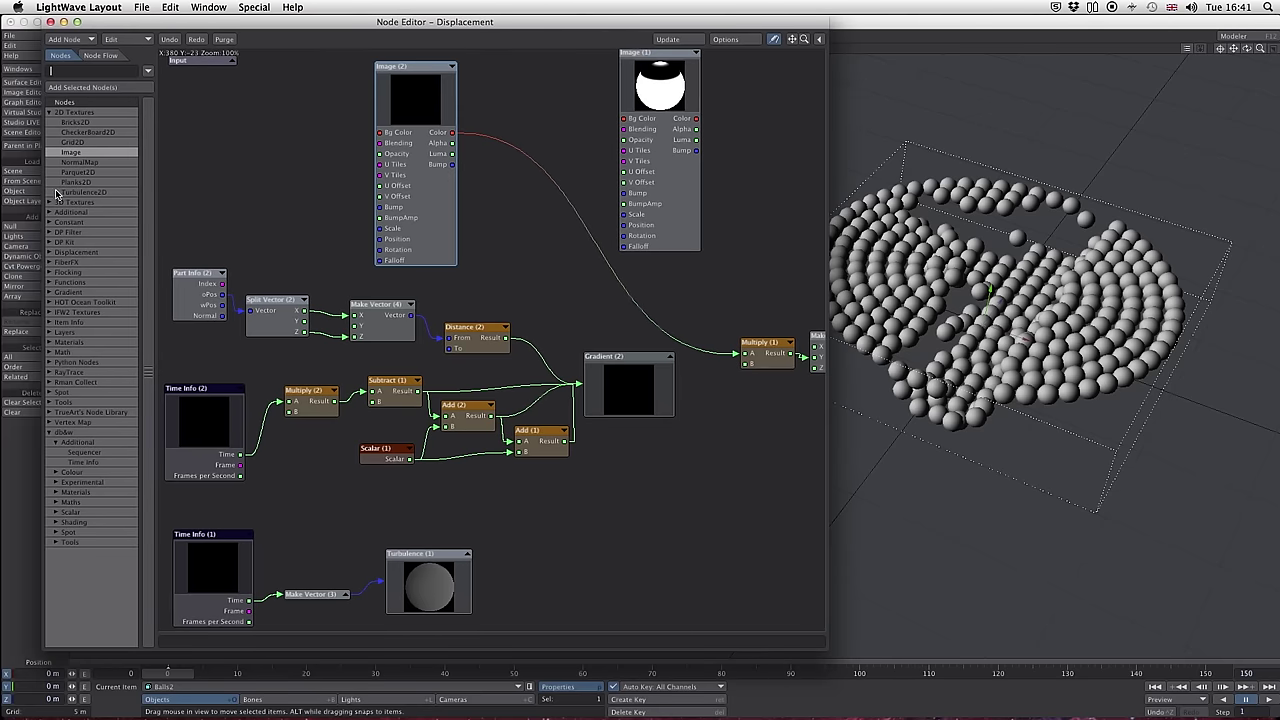
click(48, 353)
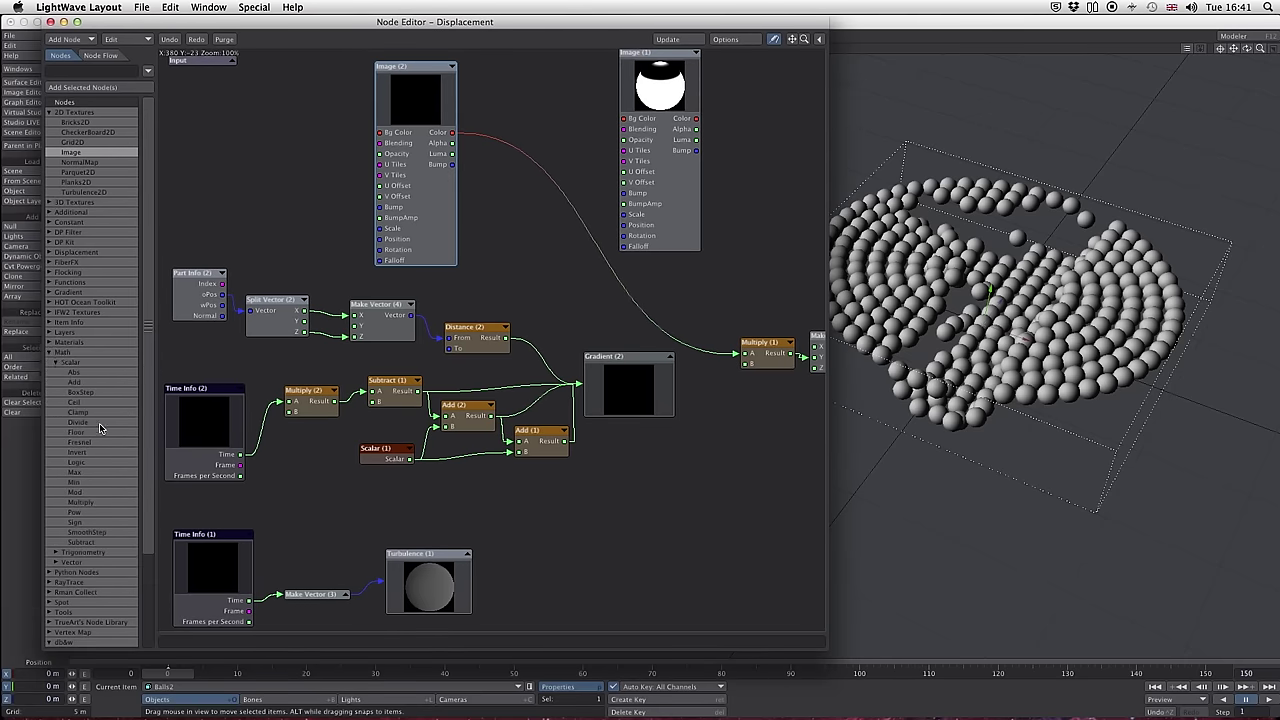
click(100, 502)
click(495, 231)
drag(515, 269, 513, 191)
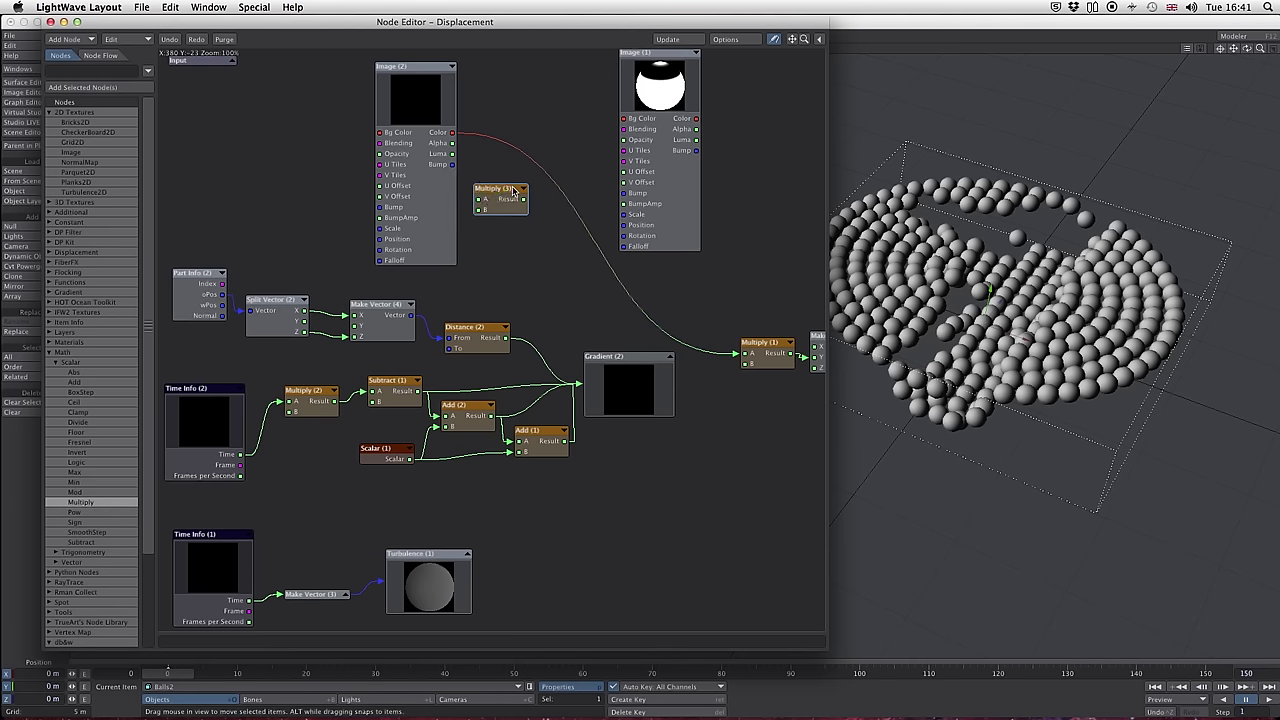
- Reroute Image (2)'s Color into input A of Multiply (3) and set that node's B value to -1.0
drag(747, 358, 536, 168)
double_click(536, 168)
double_click(760, 77)
text(-1.0)
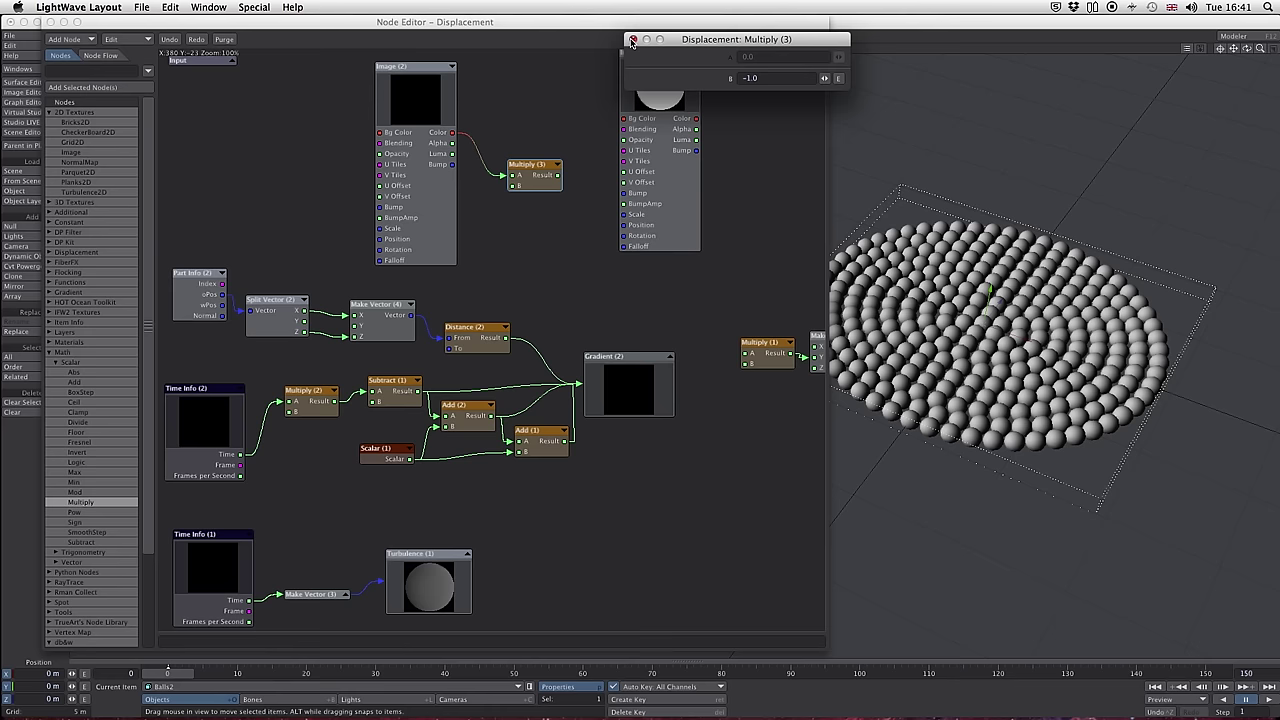
click(632, 40)
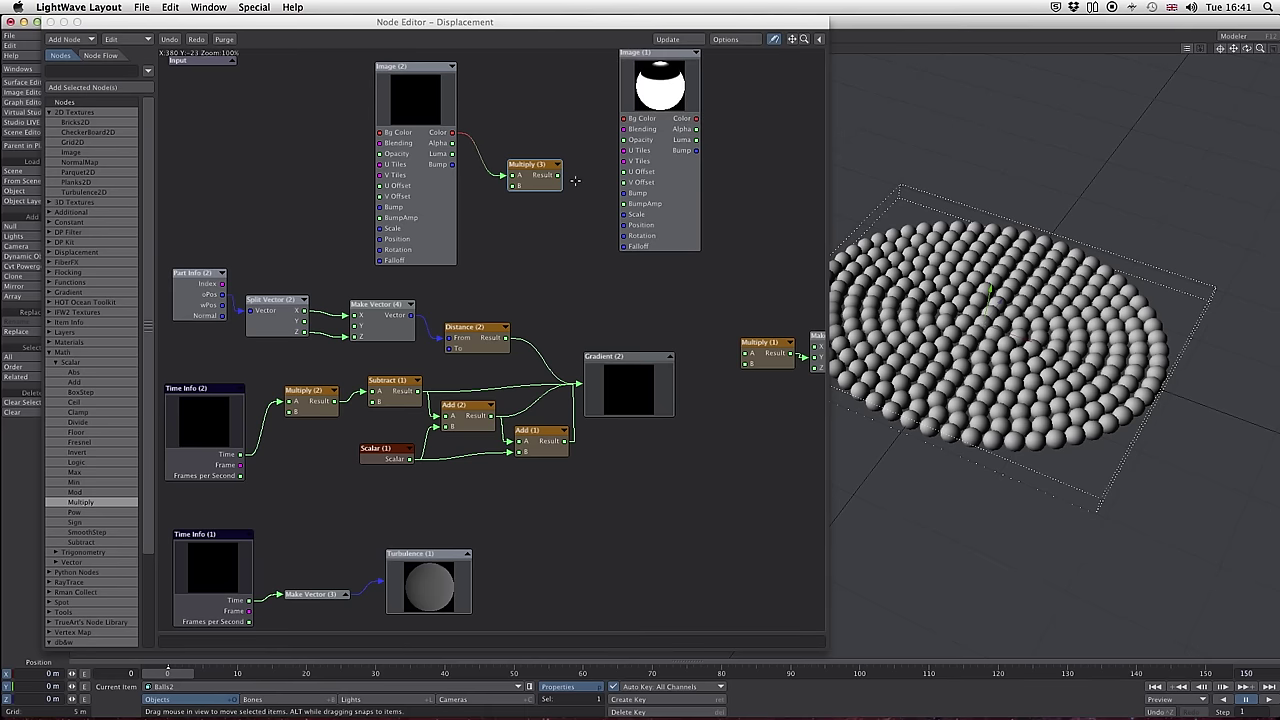
- Connect the Multiply (3) Result to Multiply (1) input A and rearrange the image and Multiply (3) nodes to make room between the images
drag(562, 175, 745, 353)
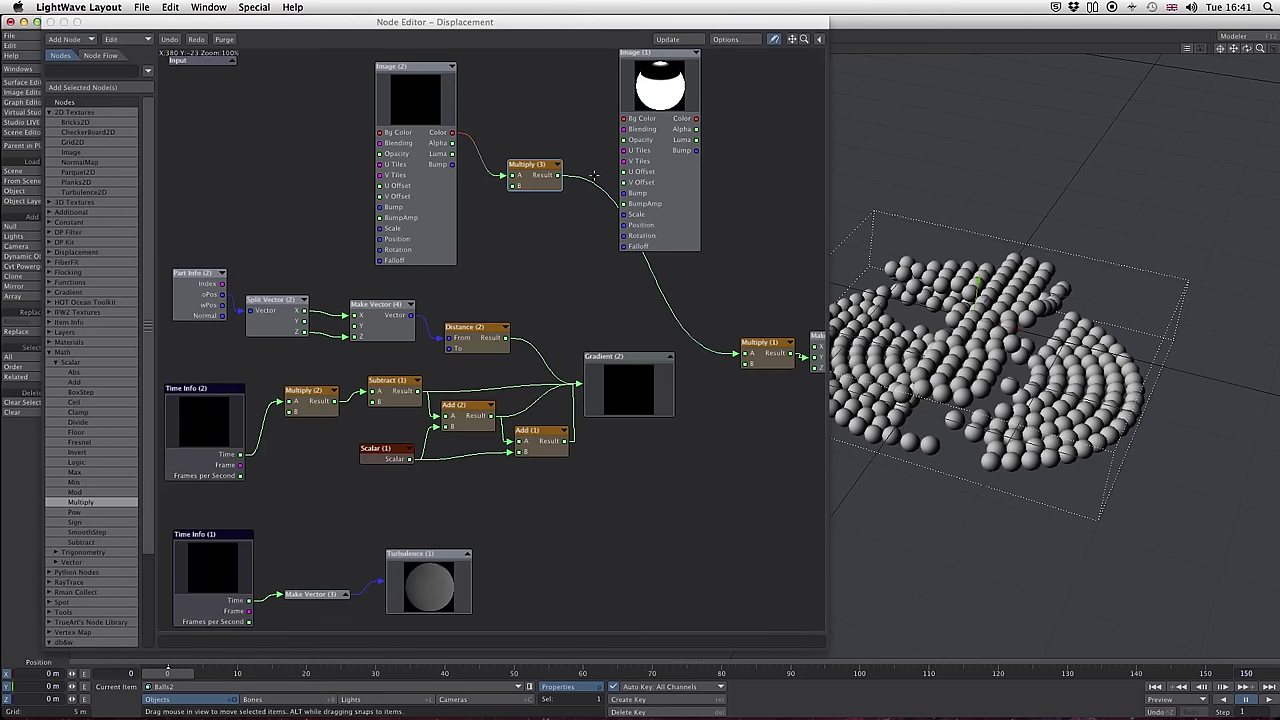
drag(556, 168, 600, 254)
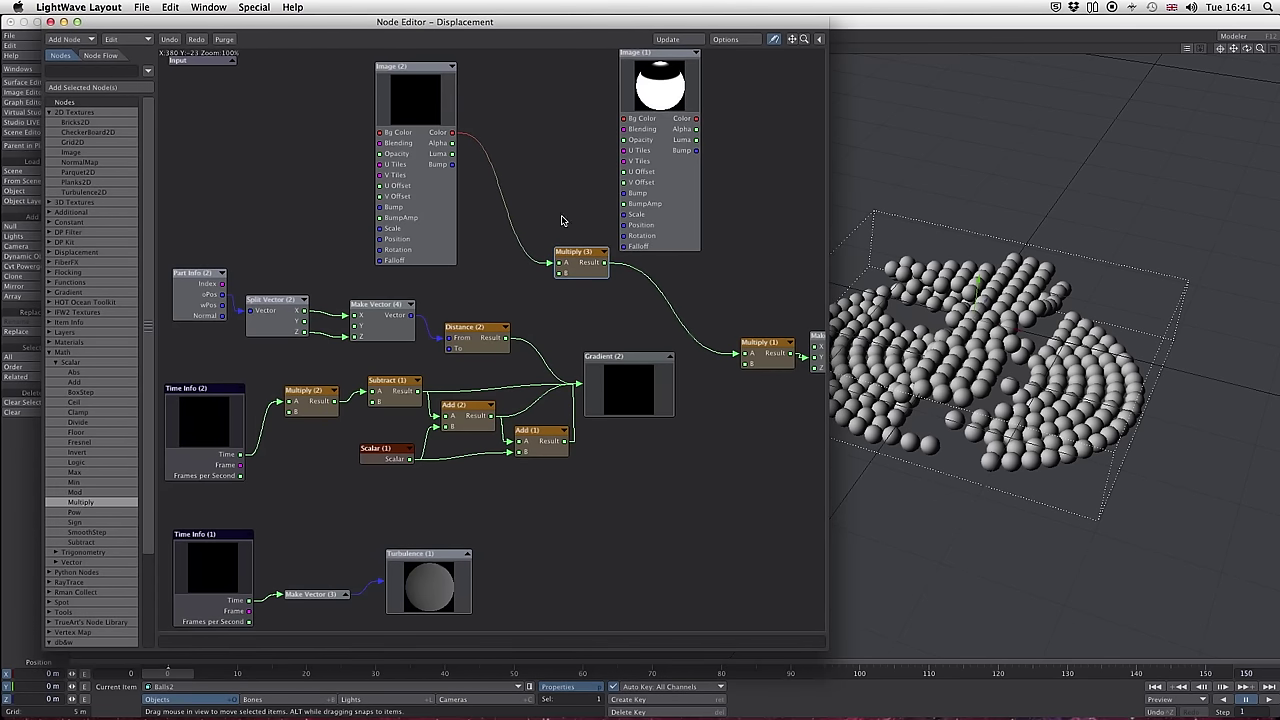
drag(408, 73, 418, 65)
drag(577, 250, 646, 283)
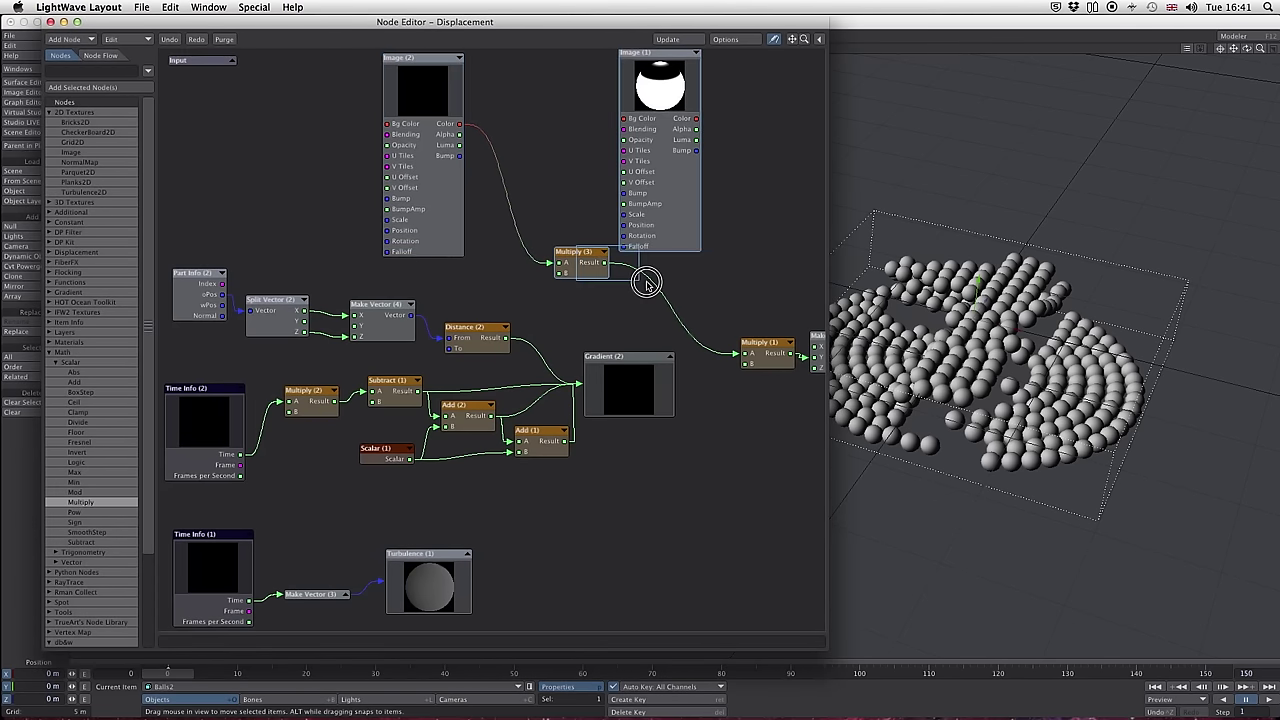
drag(580, 256, 676, 315)
click(646, 249)
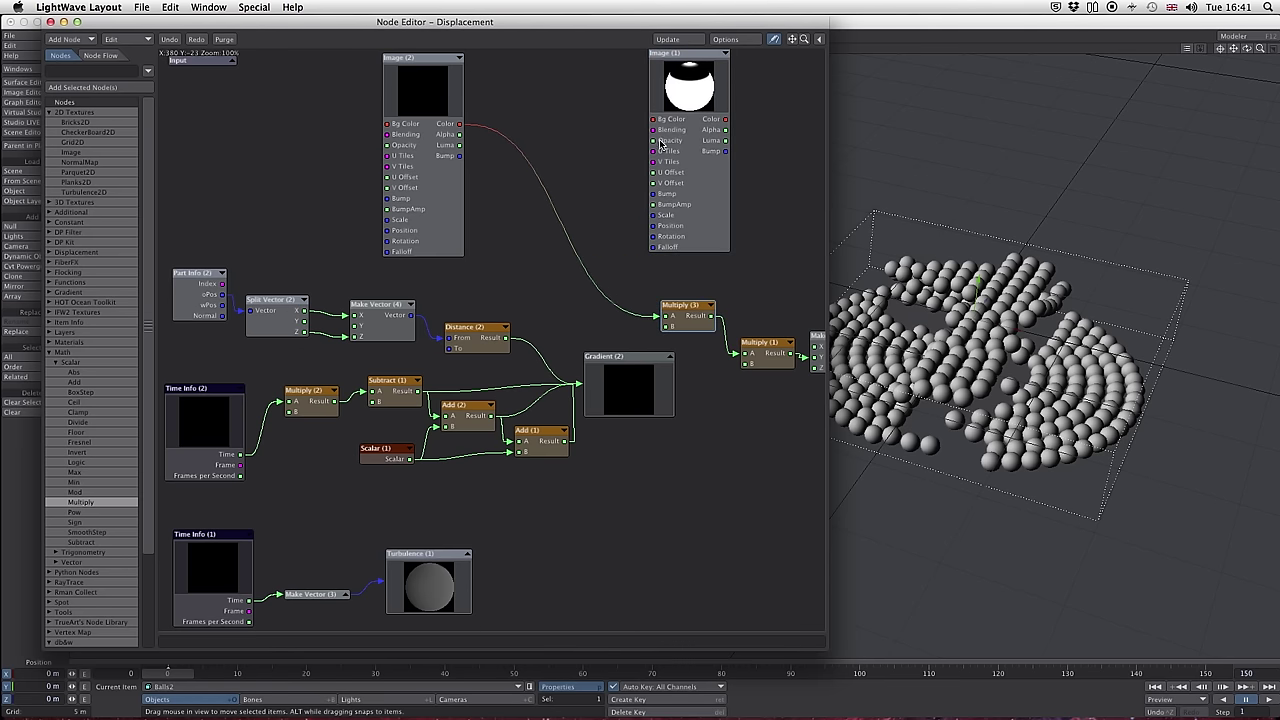
- Add a Gradient node between the two image nodes and open its settings
click(566, 134)
click(48, 353)
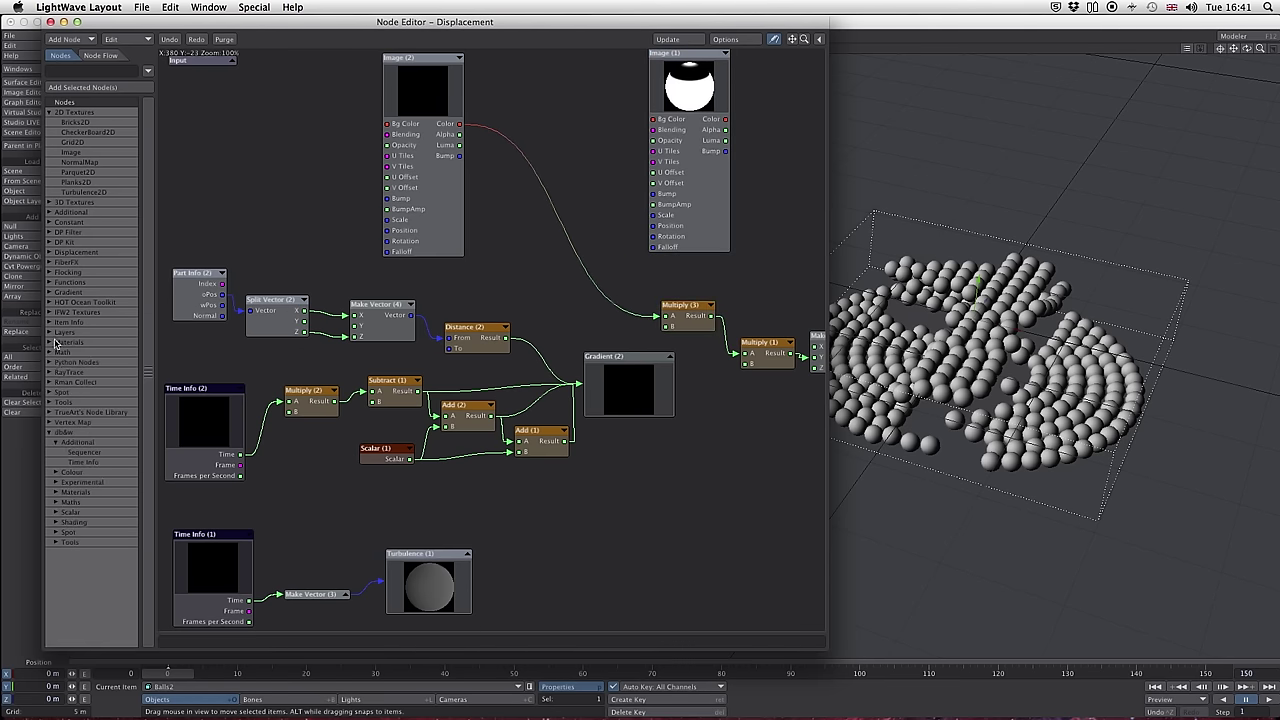
click(47, 112)
click(55, 210)
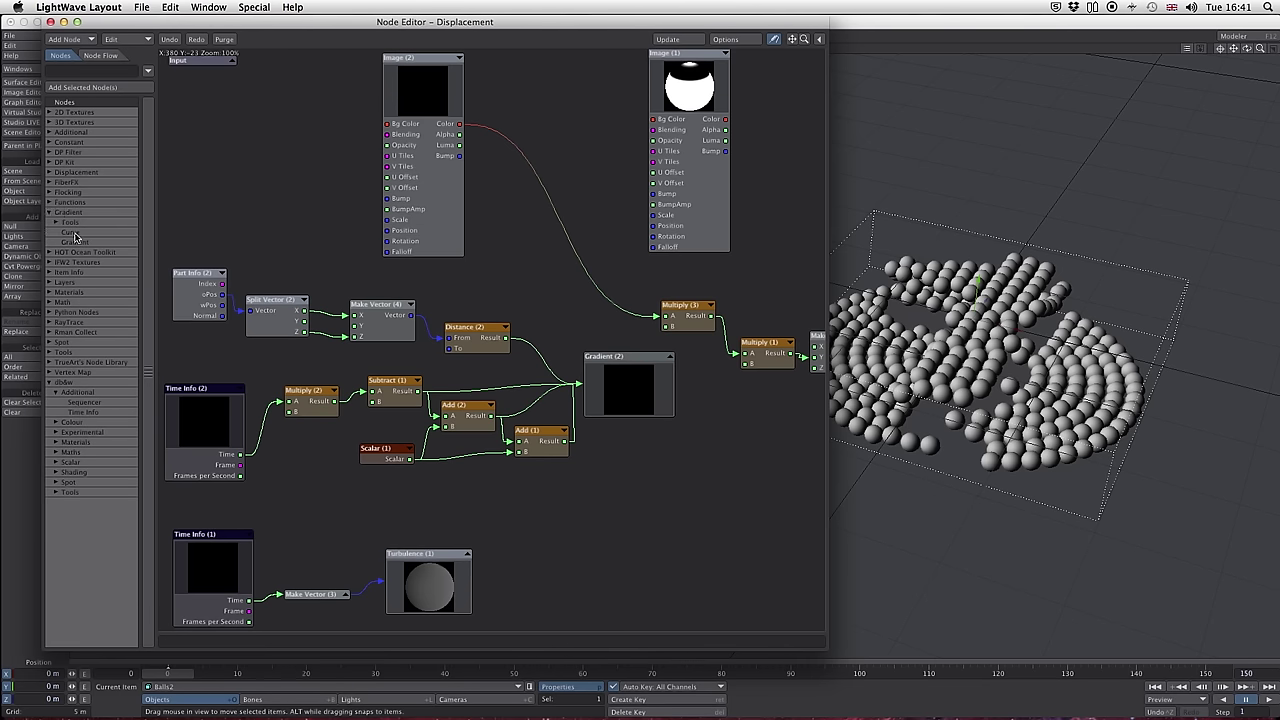
drag(91, 240, 586, 80)
double_click(586, 80)
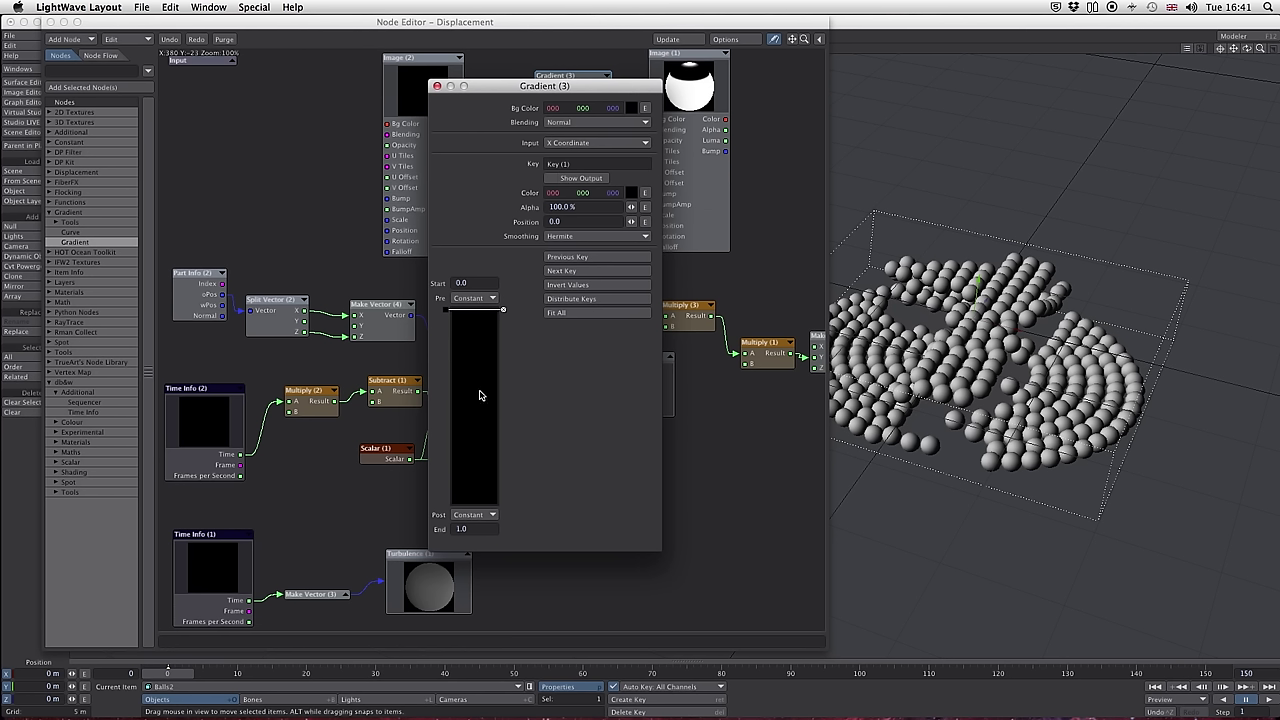
- Move Gradient (3)'s first key to about 0.20, add a second key at about 0.60, and enable Show Output for both
drag(482, 314, 480, 348)
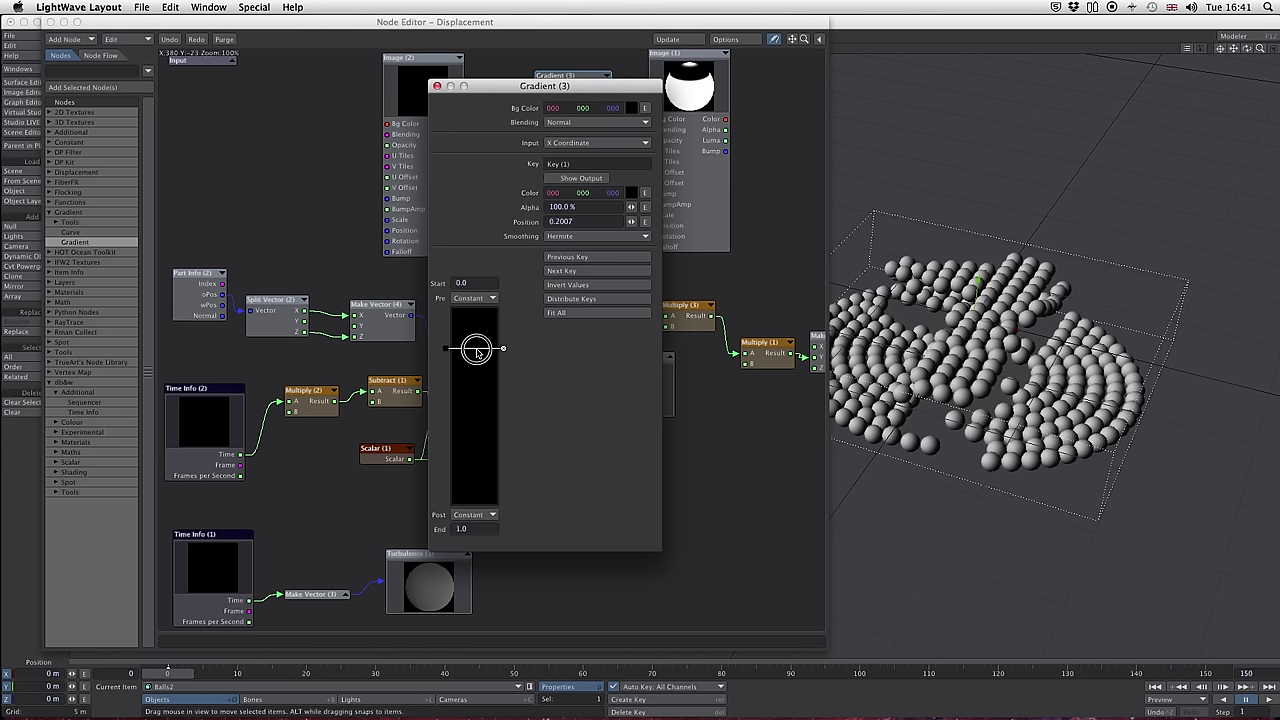
click(550, 178)
click(471, 425)
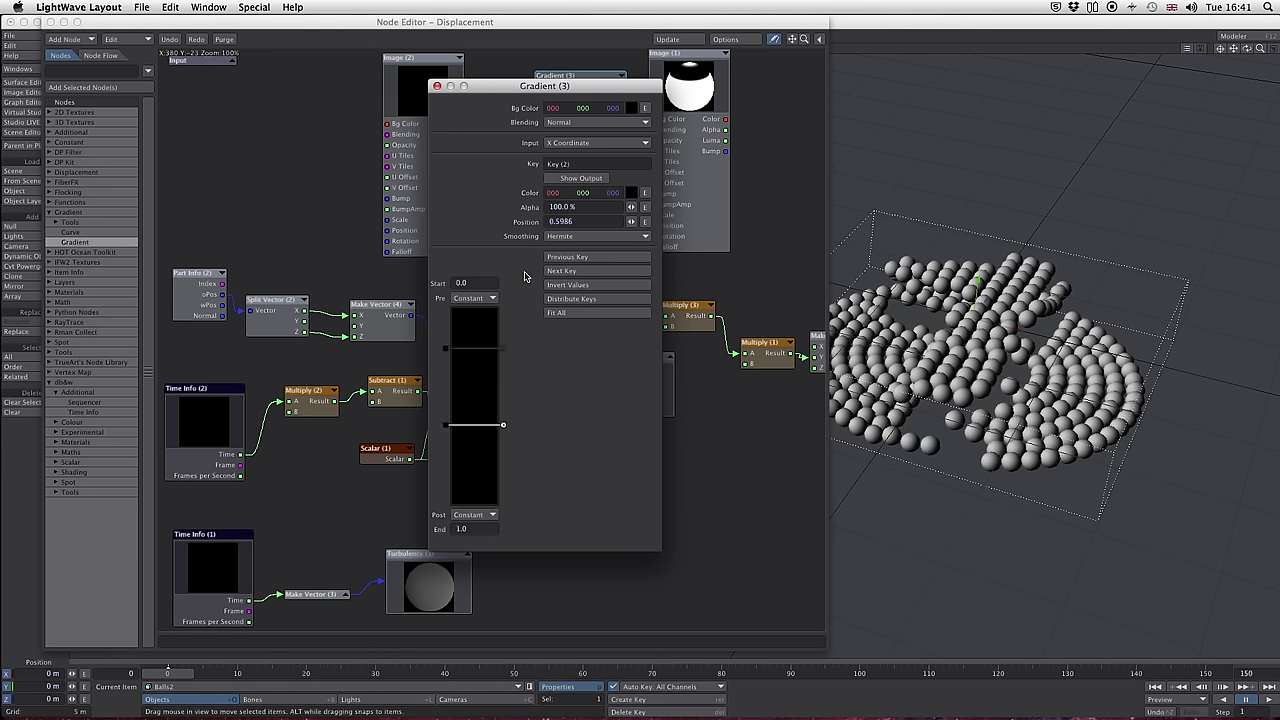
click(550, 179)
- Set Gradient (3)'s End to 6.0, move the second key farther along and the first to about 1.66, then close the settings
click(470, 528)
key(Return)
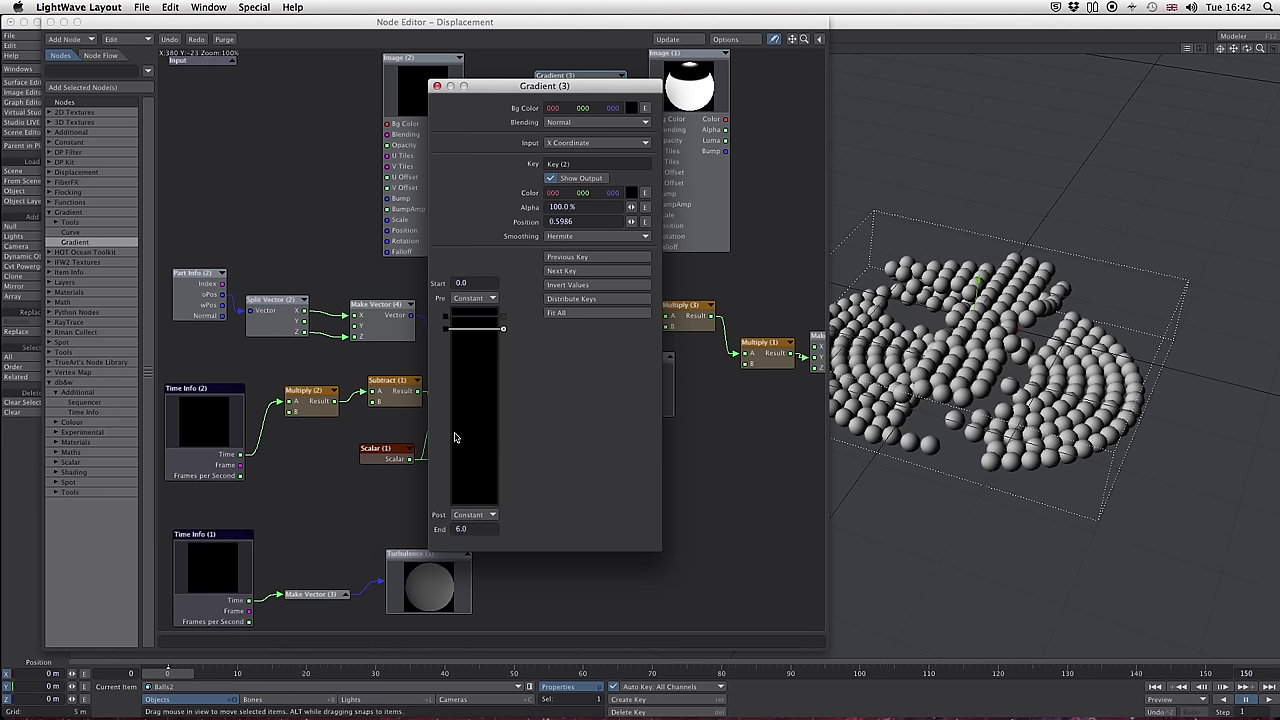
drag(447, 328, 449, 433)
drag(446, 315, 450, 362)
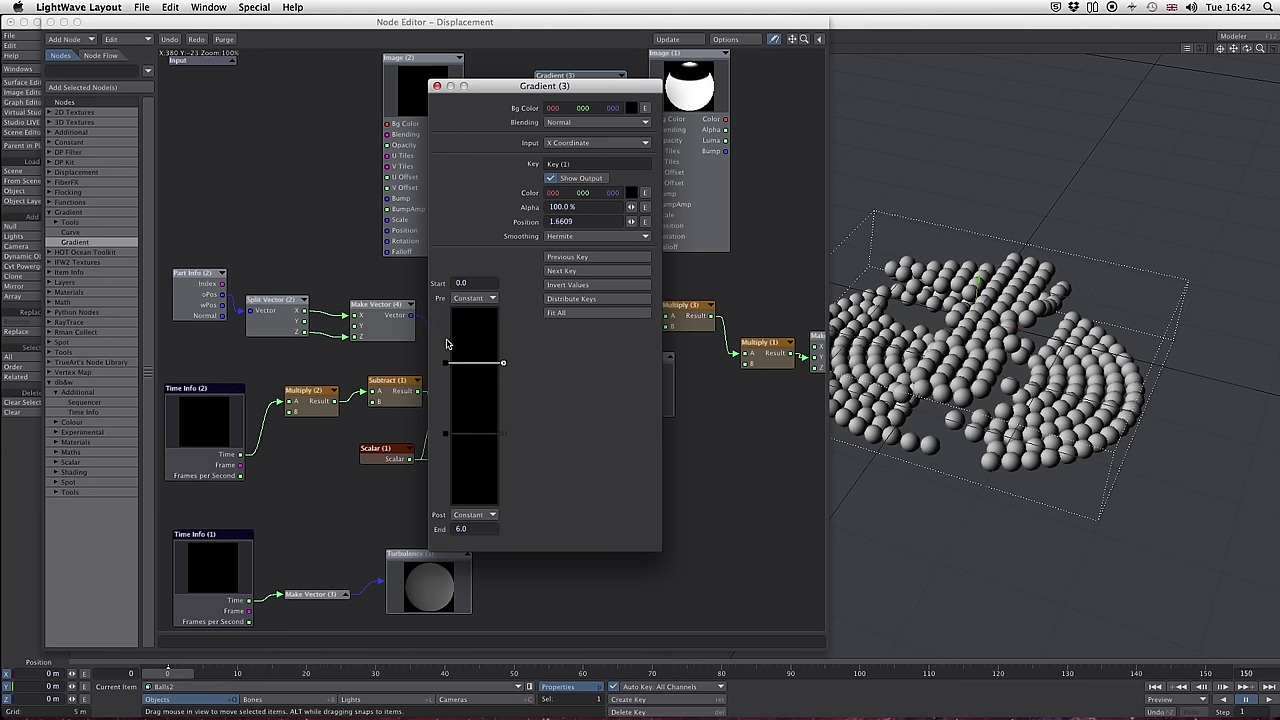
click(437, 87)
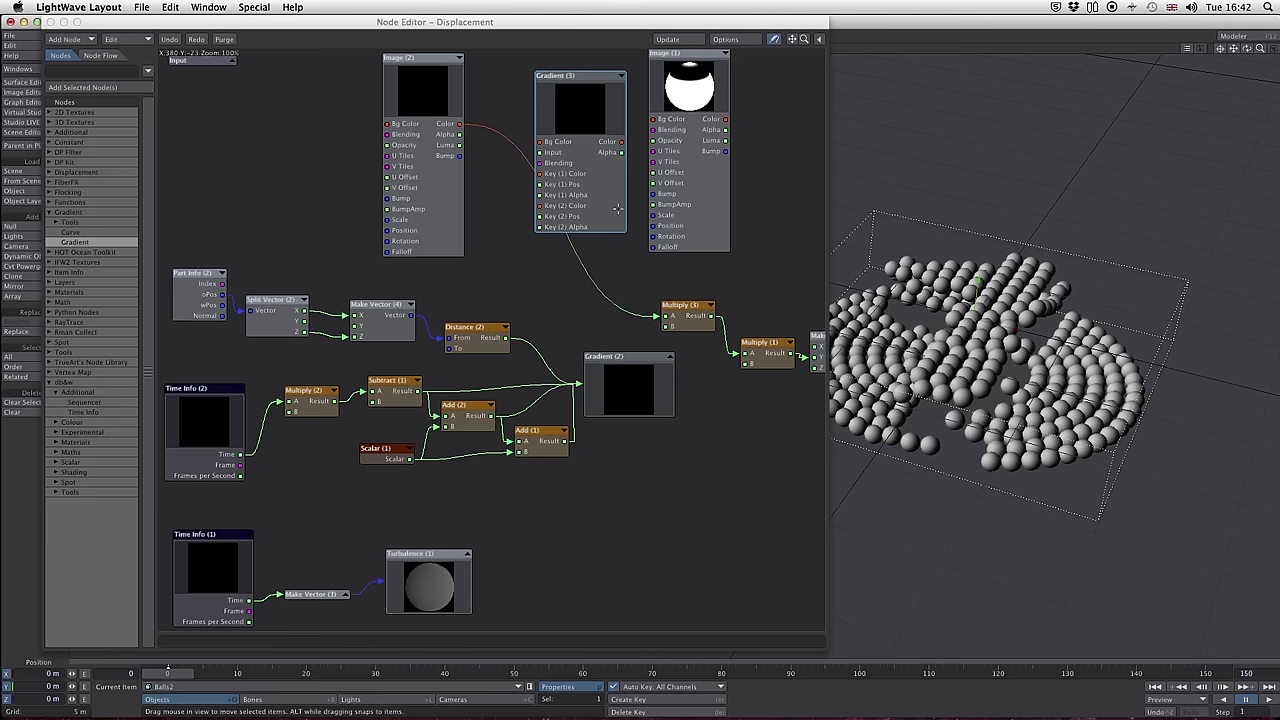
- Connect Gradient (3)'s Color to Multiply (3) input A, Image (2)'s Color to Key (1) Color, and Image (1)'s Color to Key (2) Color
drag(621, 141, 643, 312)
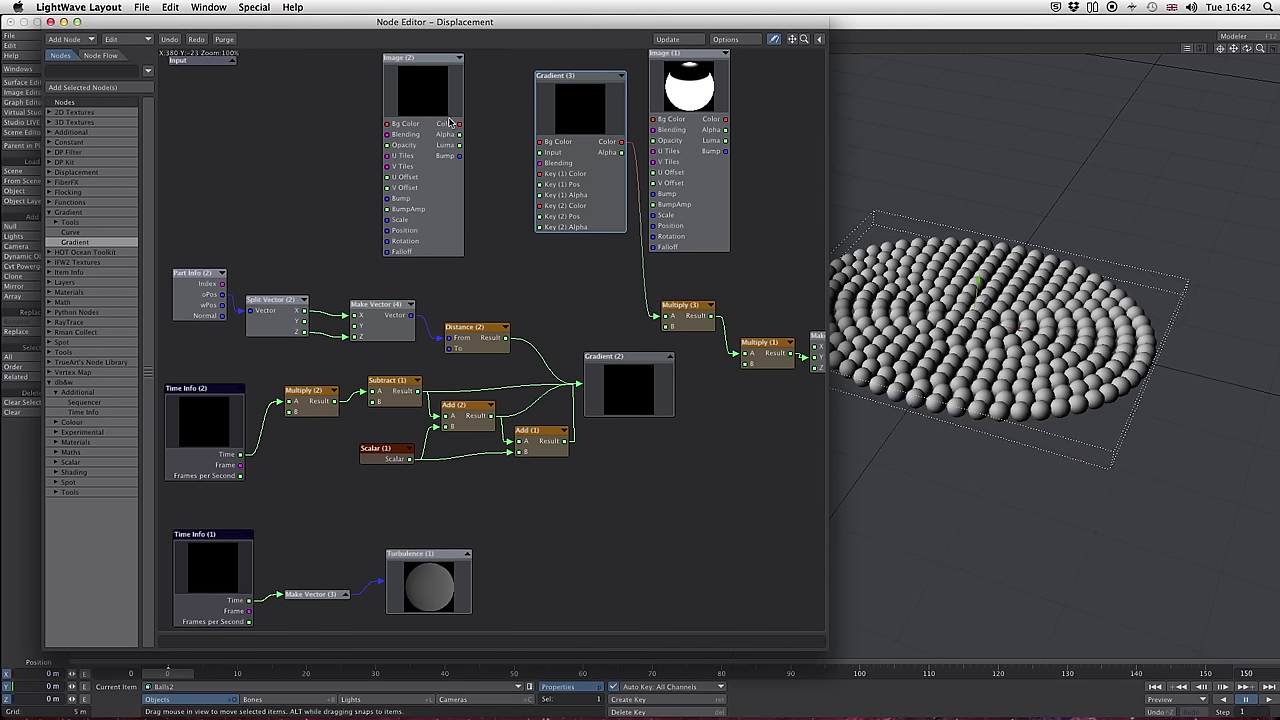
drag(458, 123, 532, 173)
click(459, 57)
mouse_move(683, 67)
drag(683, 67, 438, 137)
drag(456, 186, 539, 205)
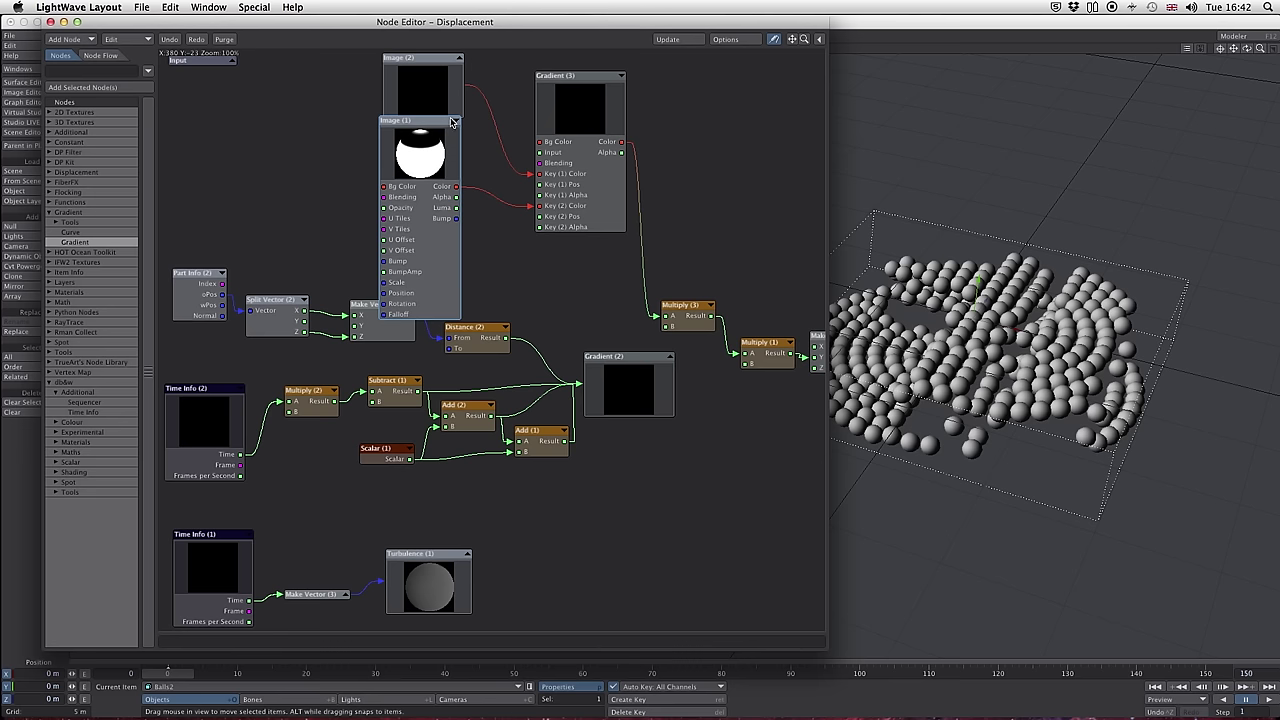
- Collapse the Image (1) node and stack it below Image (2) beside Gradient (3)
click(452, 121)
drag(446, 122, 445, 206)
drag(422, 60, 422, 135)
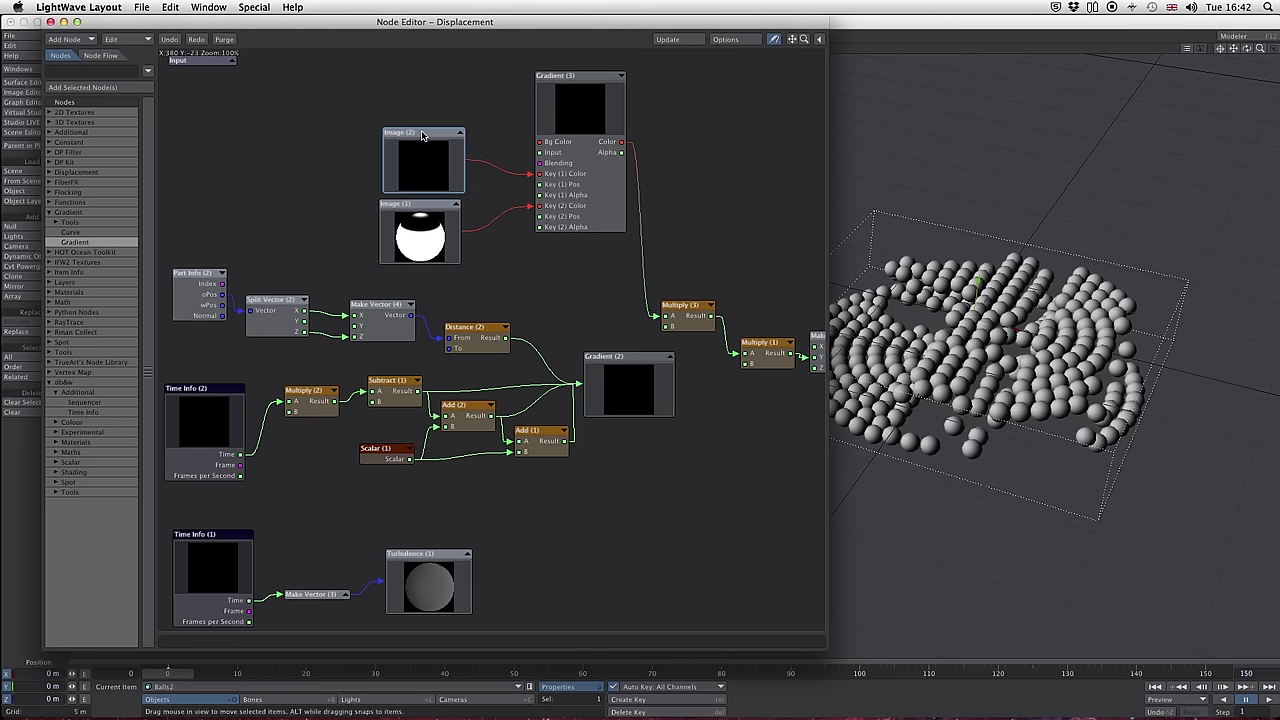
- Duplicate Time Info (2), connect the copy's Time output to Gradient (3)'s Input, and collapse the copy above Image (2)
click(210, 388)
right_click(210, 388)
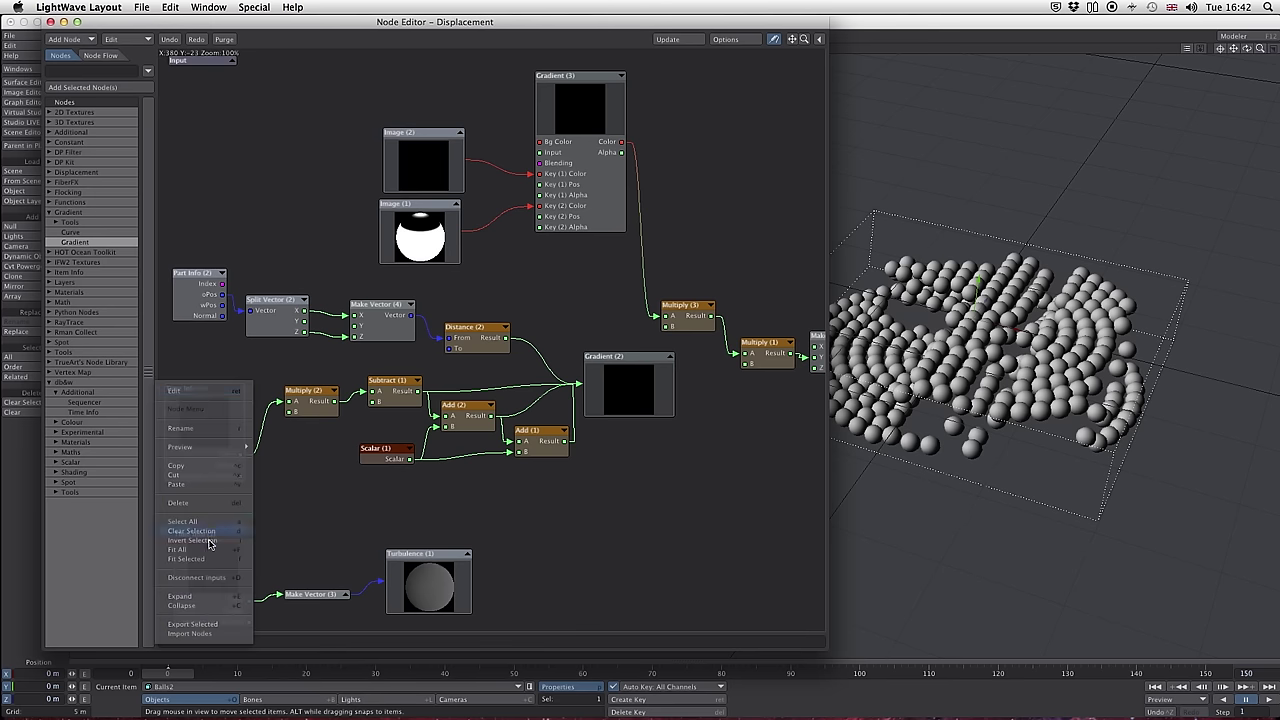
click(178, 465)
right_click(296, 58)
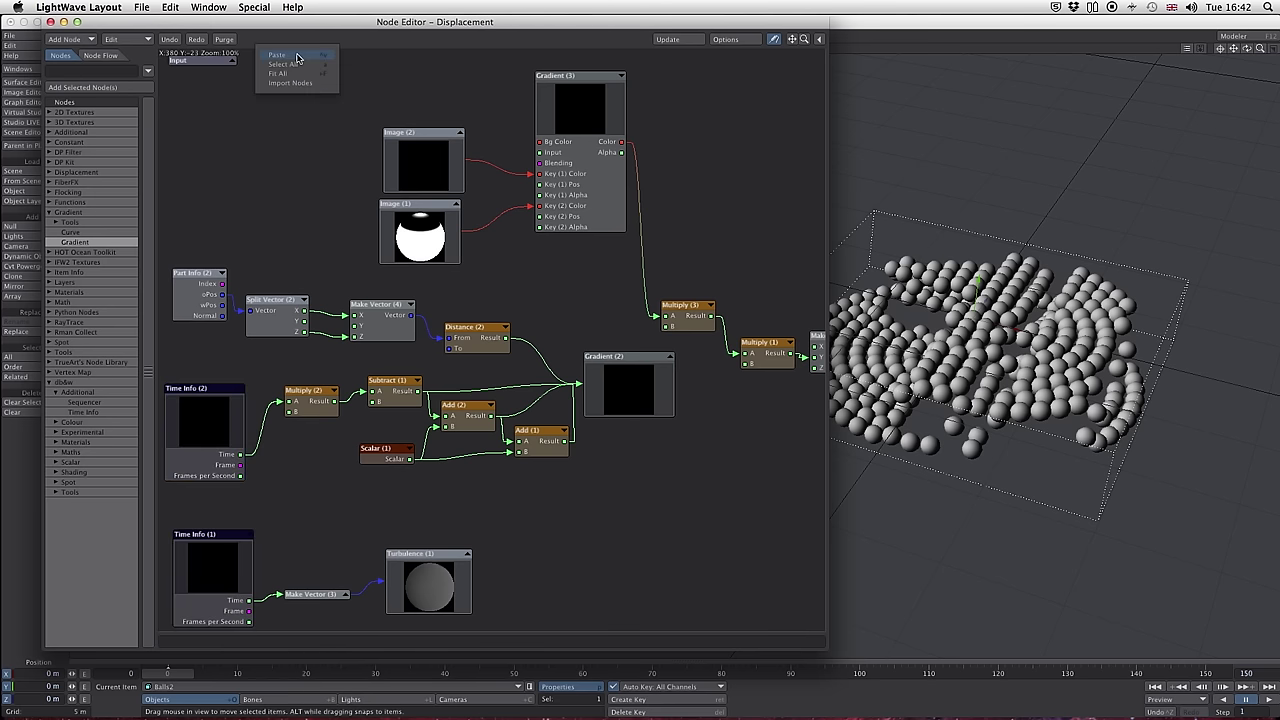
click(296, 56)
drag(477, 292, 373, 73)
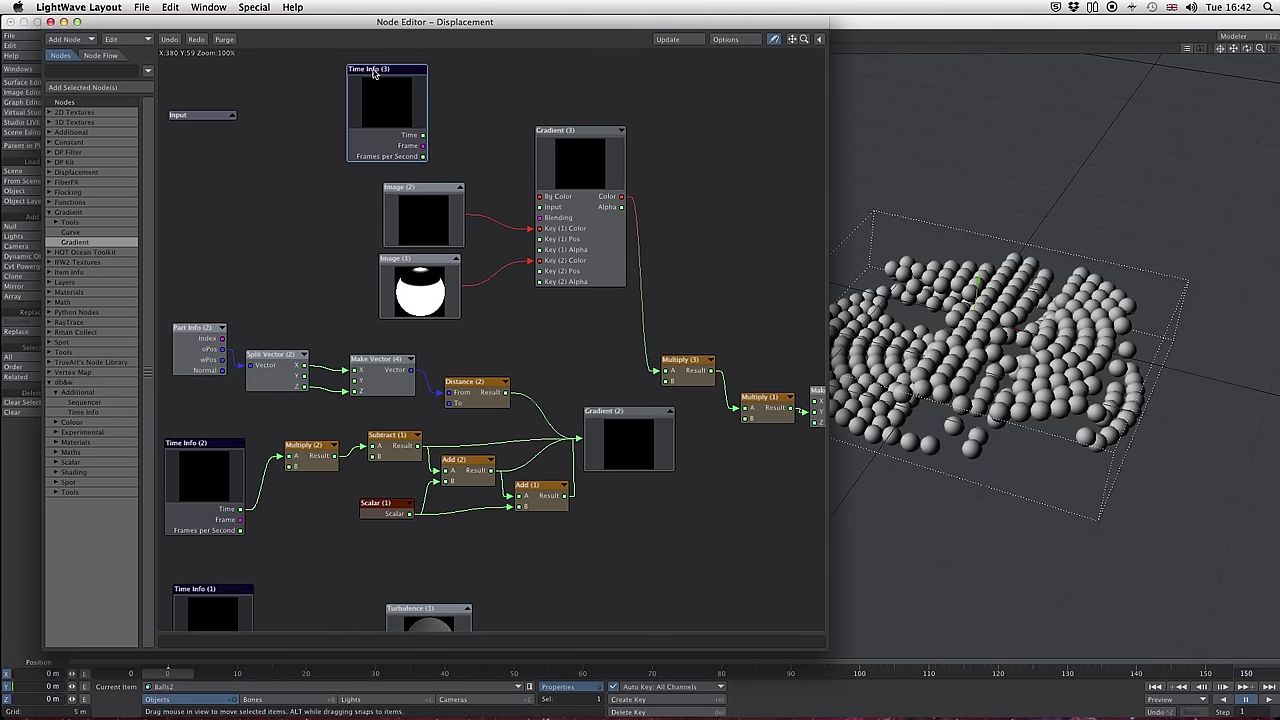
drag(423, 134, 547, 208)
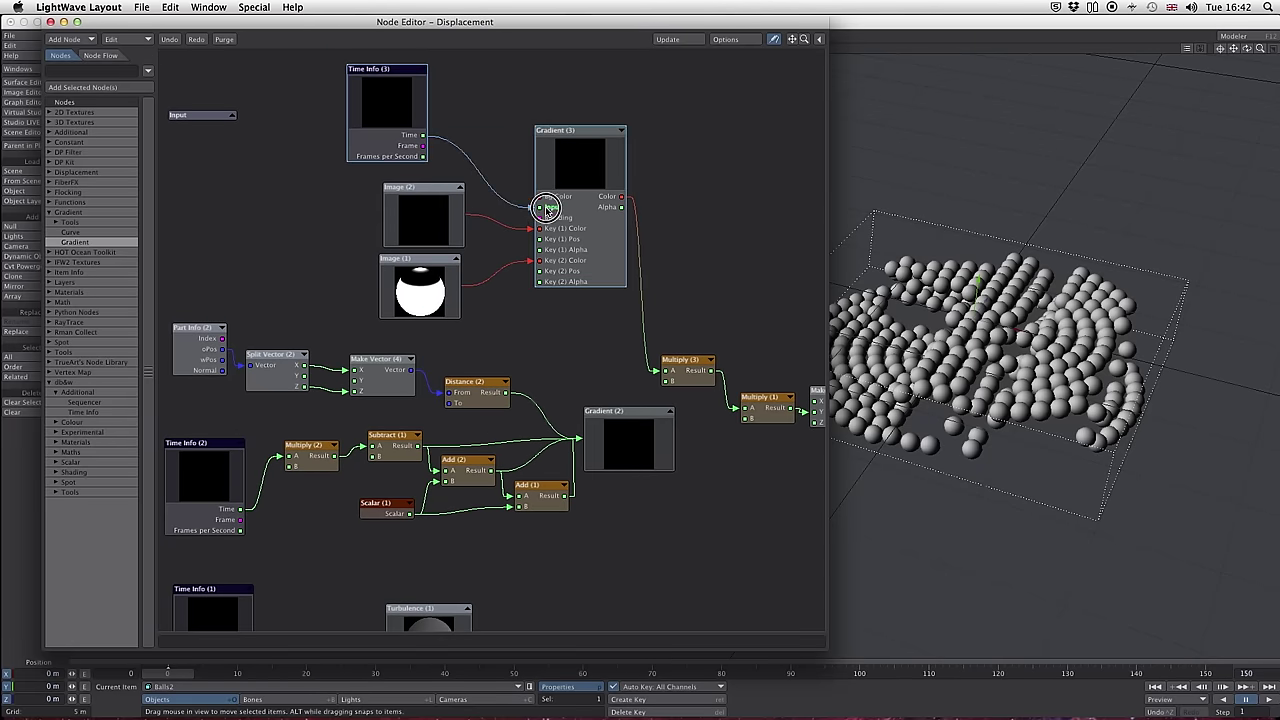
drag(424, 68, 429, 118)
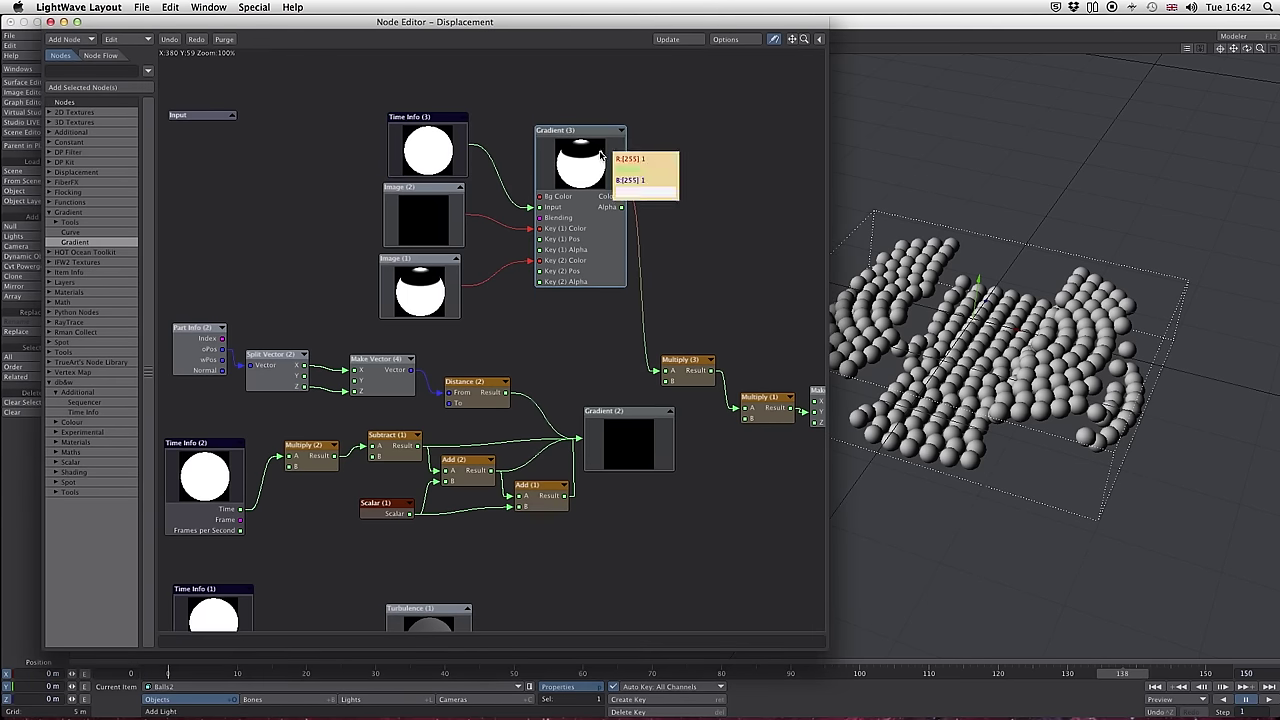
- Add two more keys to Gradient (3), near its start at 0.1453 and near its end at 5.9377, and close the settings
double_click(588, 136)
drag(452, 364, 446, 373)
click(462, 315)
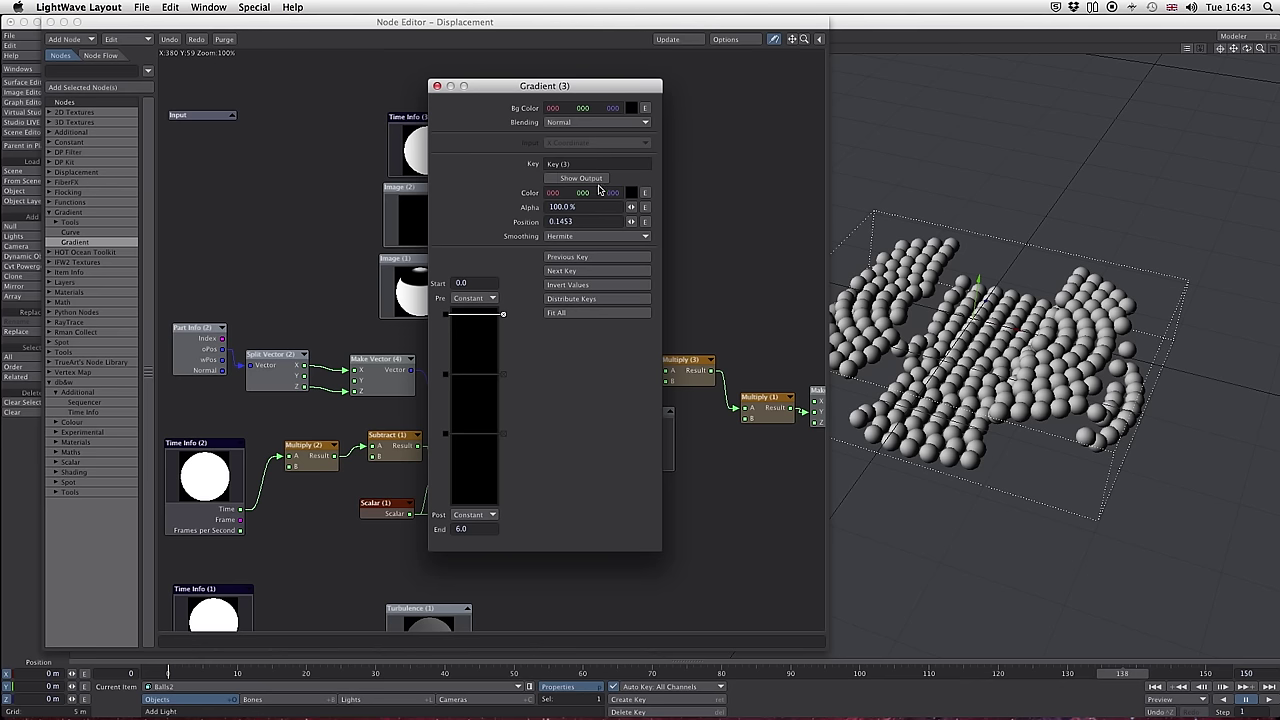
click(436, 86)
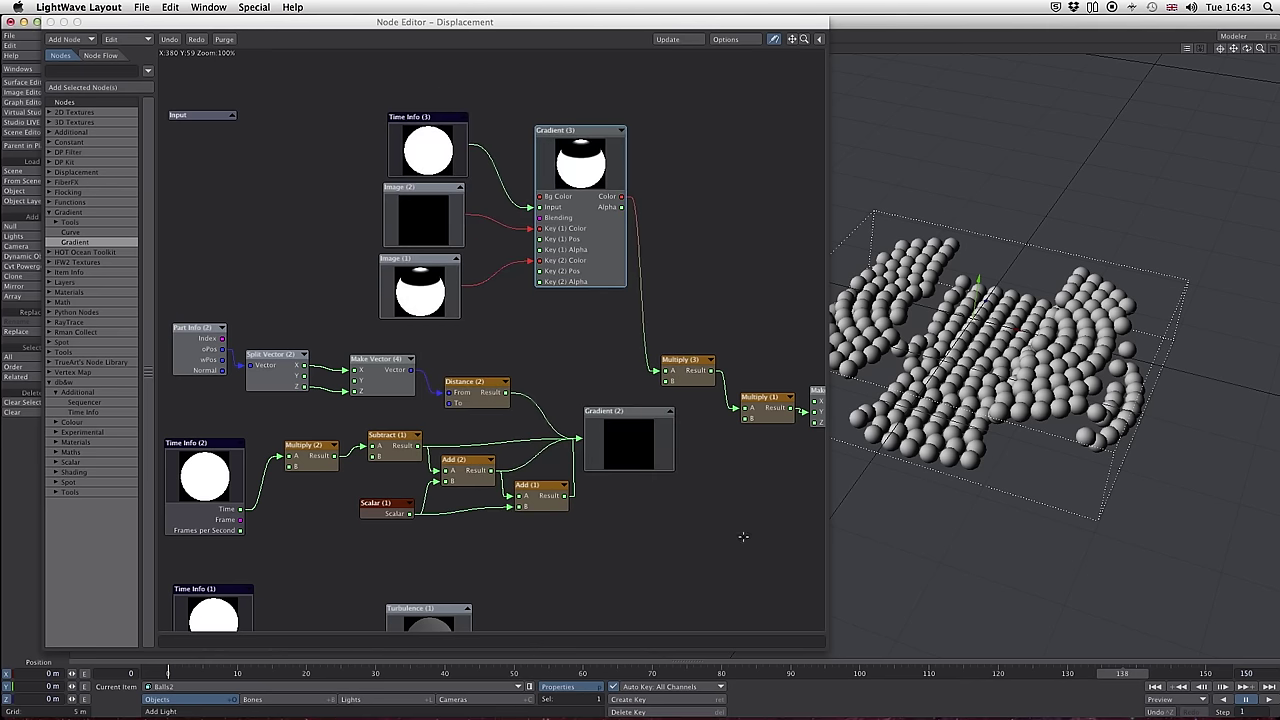
drag(1122, 673, 901, 673)
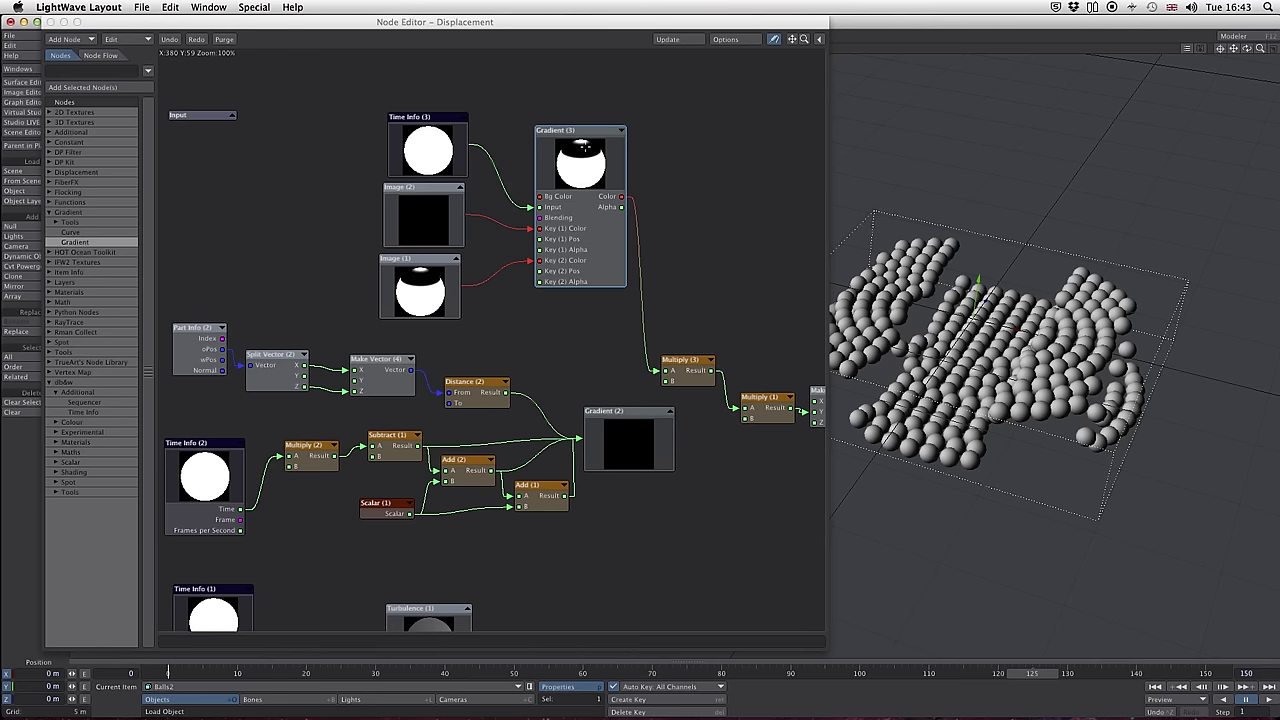
double_click(584, 146)
click(487, 498)
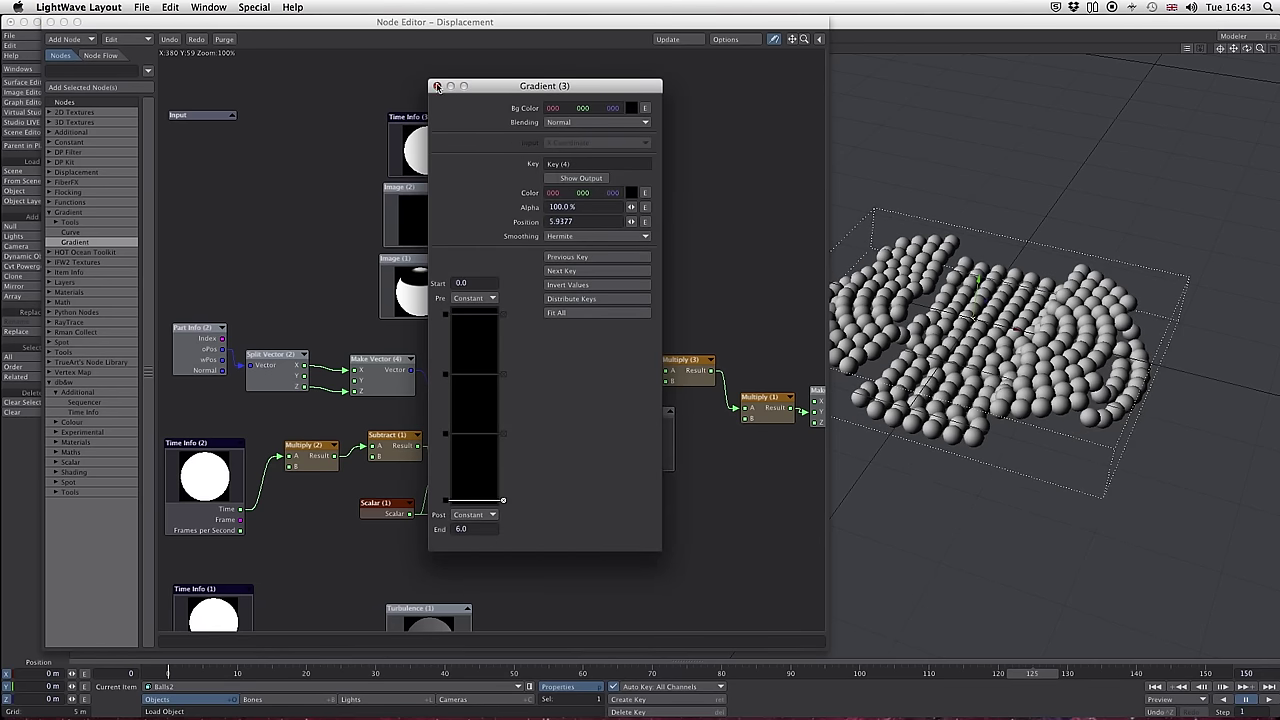
click(437, 87)
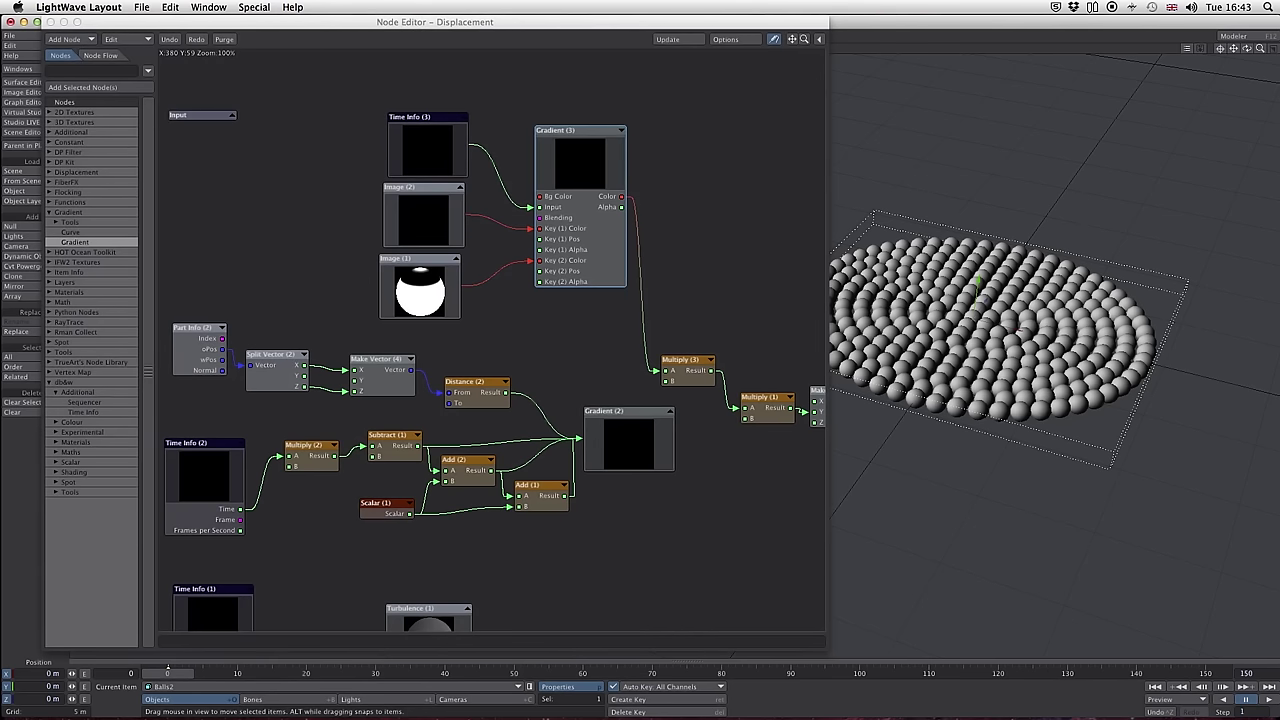
- Disconnect Multiply (3) from Multiply (1) and park it with the collapsed Gradient (3) and its source nodes above the Part Info (2) chain
drag(241, 22, 269, 22)
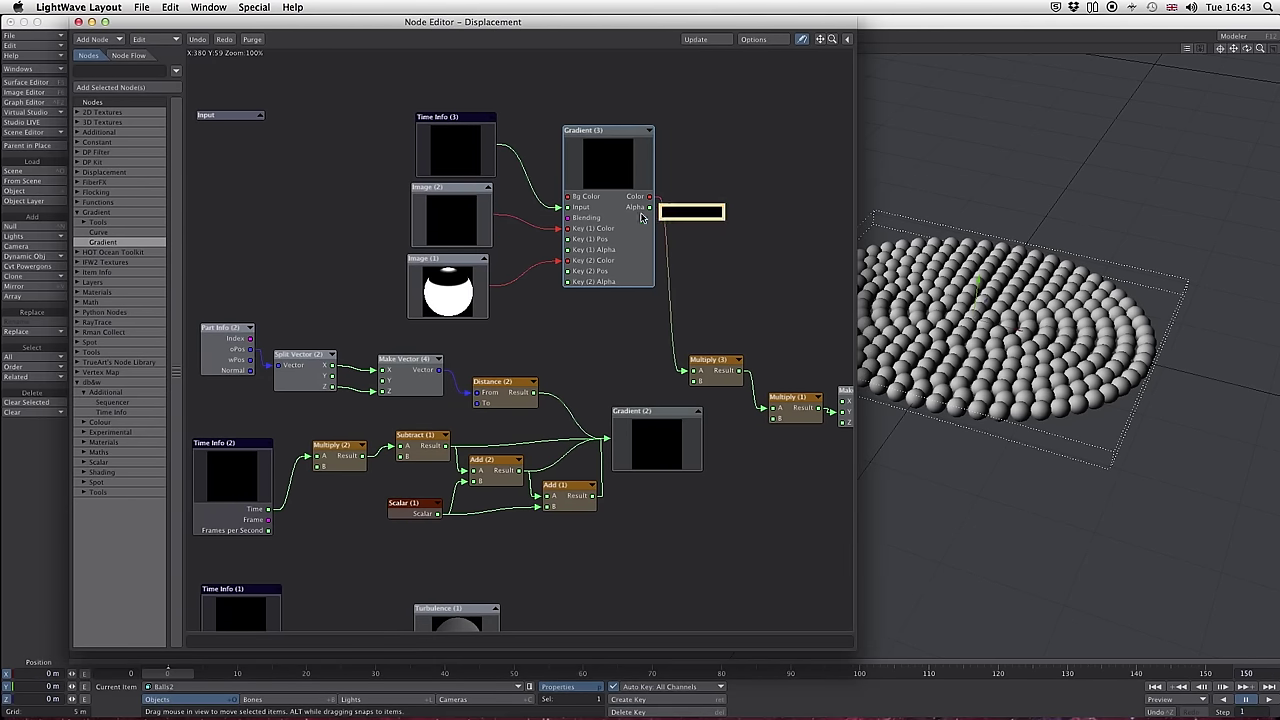
click(648, 131)
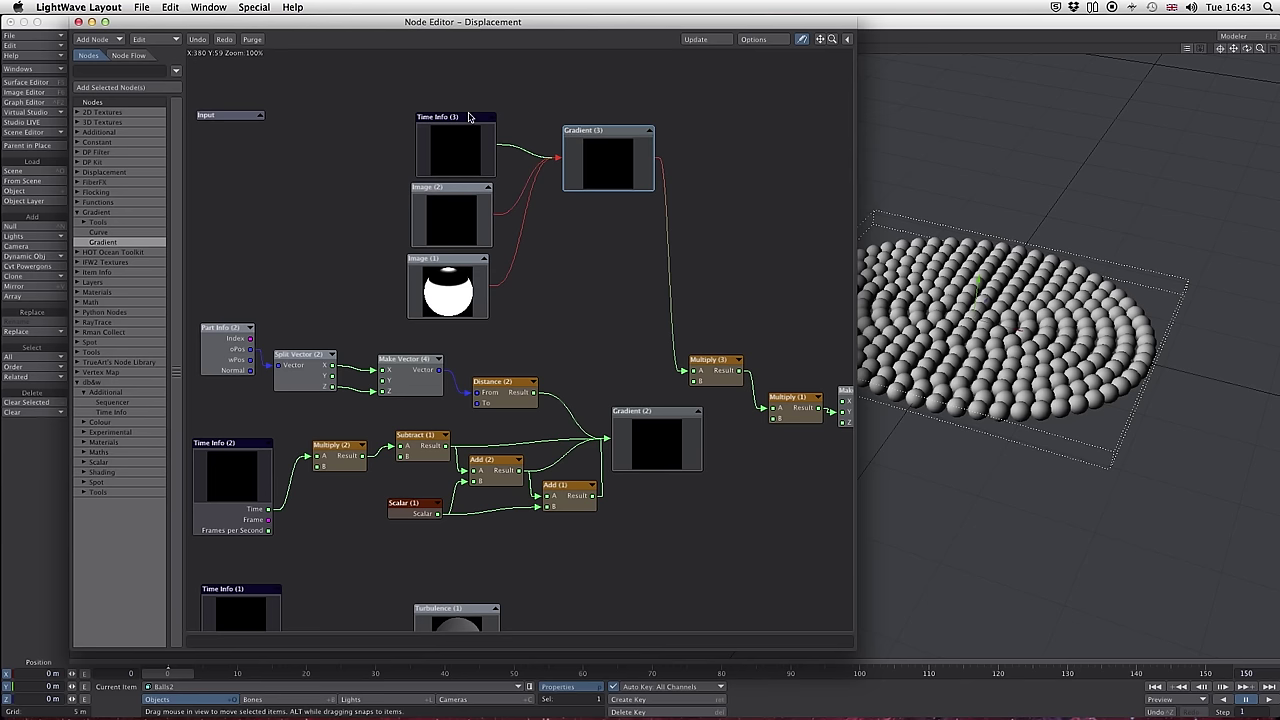
drag(363, 117, 643, 140)
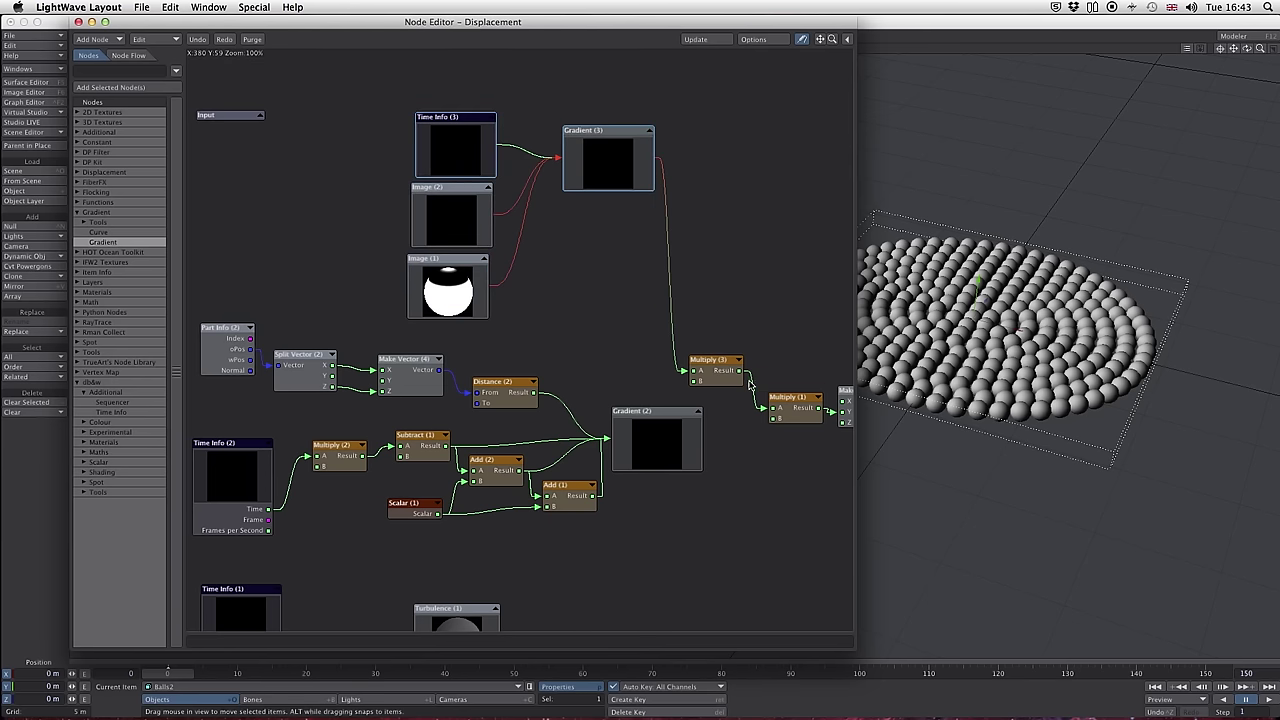
drag(719, 365, 705, 142)
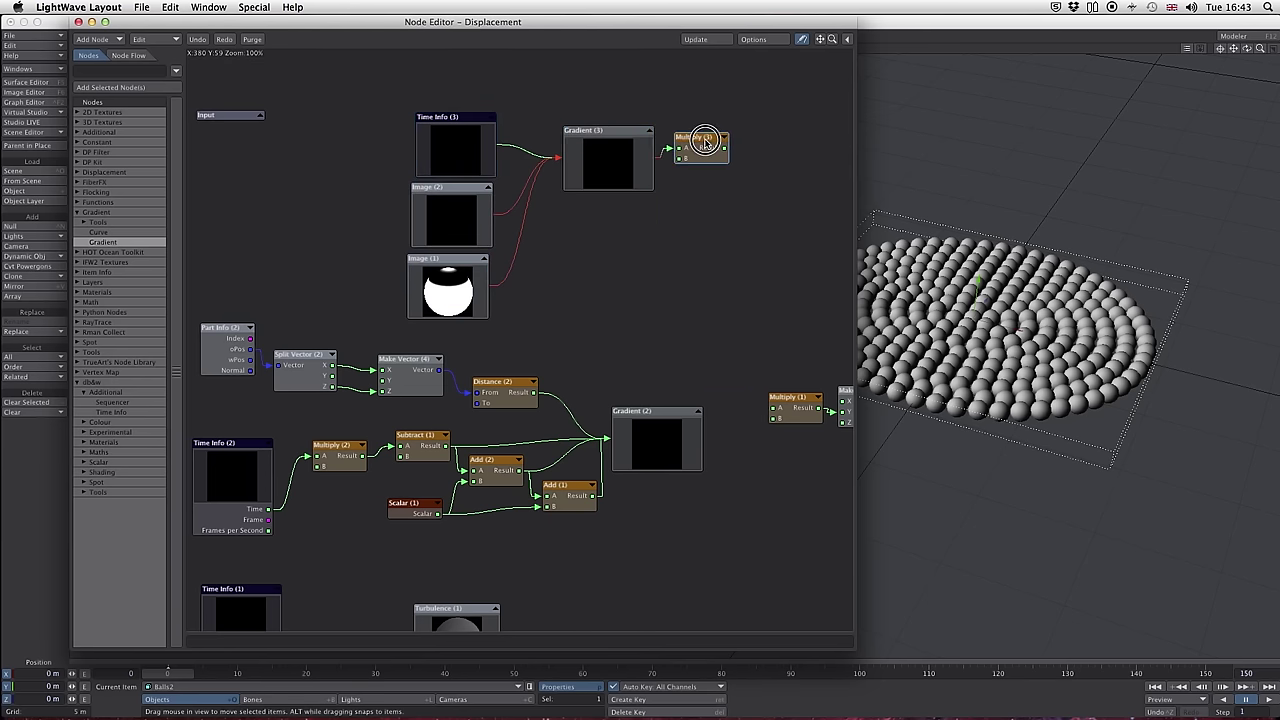
drag(353, 80, 757, 343)
drag(594, 137, 388, 124)
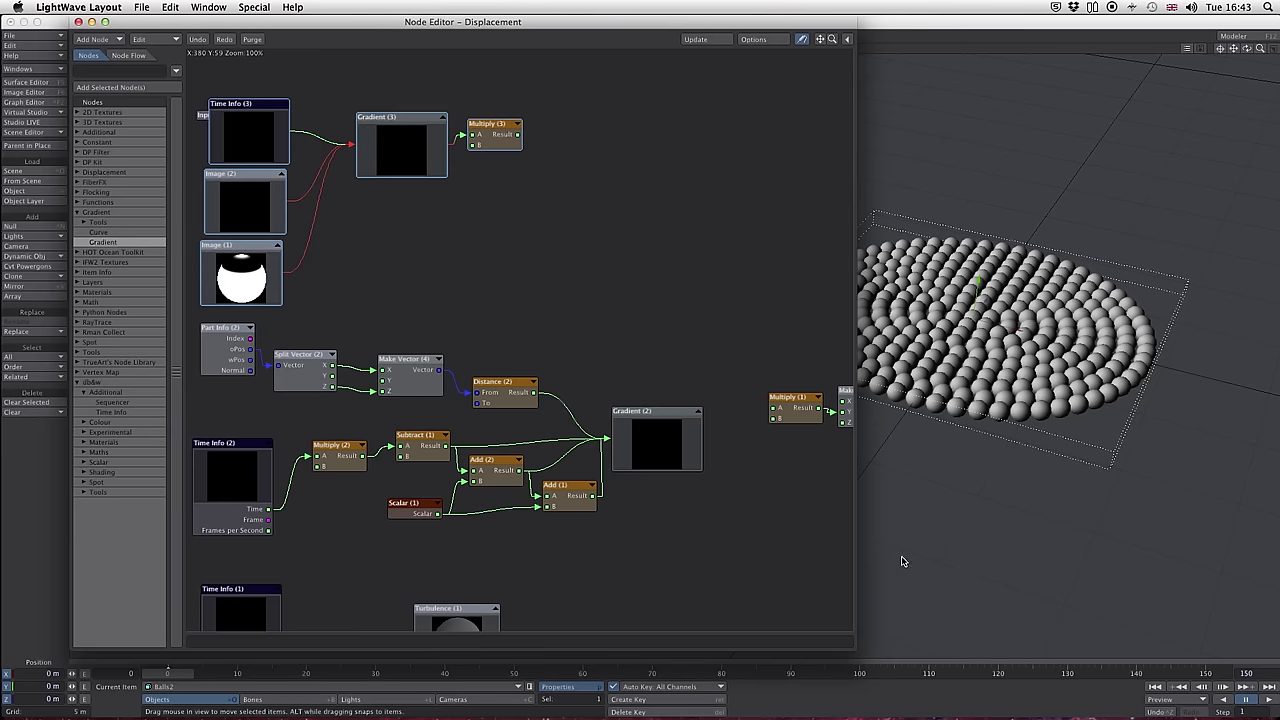
- Widen the Node Editor and move the node chain from Part Info (1) to Gradient (1) in above the Part Info (2) chain
drag(842, 646, 1276, 658)
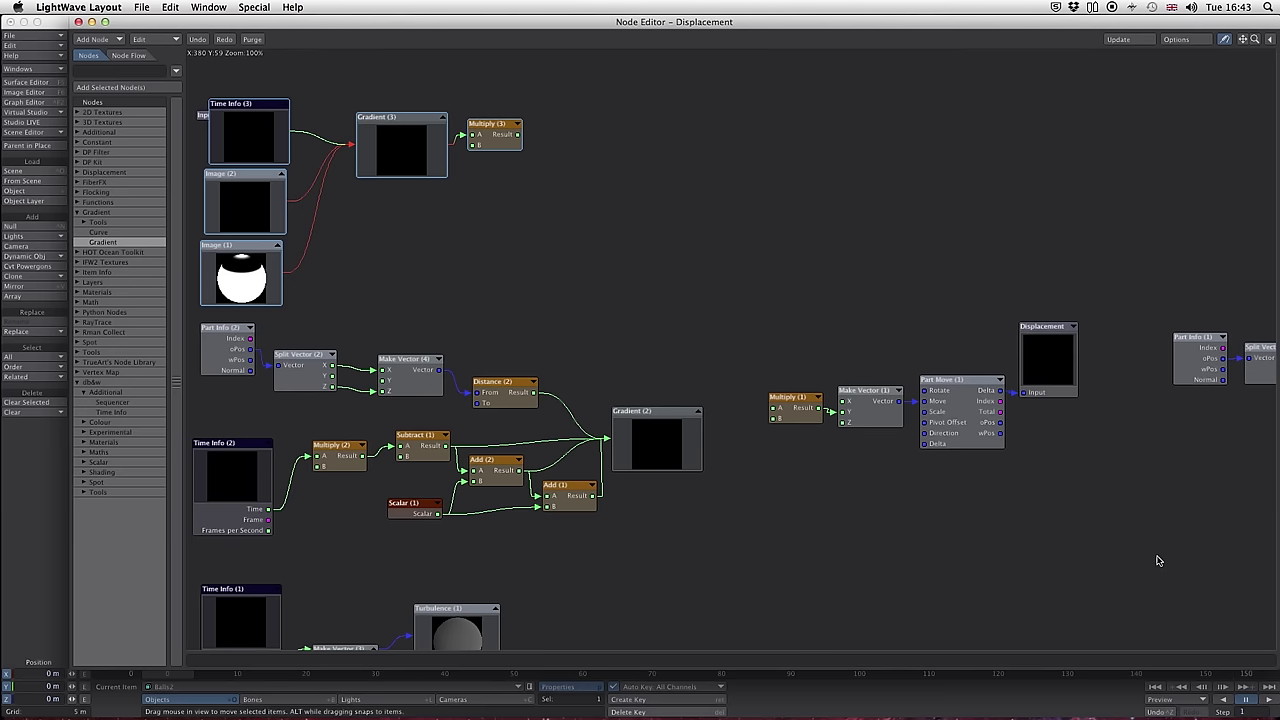
alt+drag(1154, 546, 863, 523)
alt+drag(919, 403, 745, 336)
drag(689, 109, 1028, 360)
alt+drag(905, 255, 929, 329)
drag(750, 258, 1240, 460)
drag(1043, 357, 215, 240)
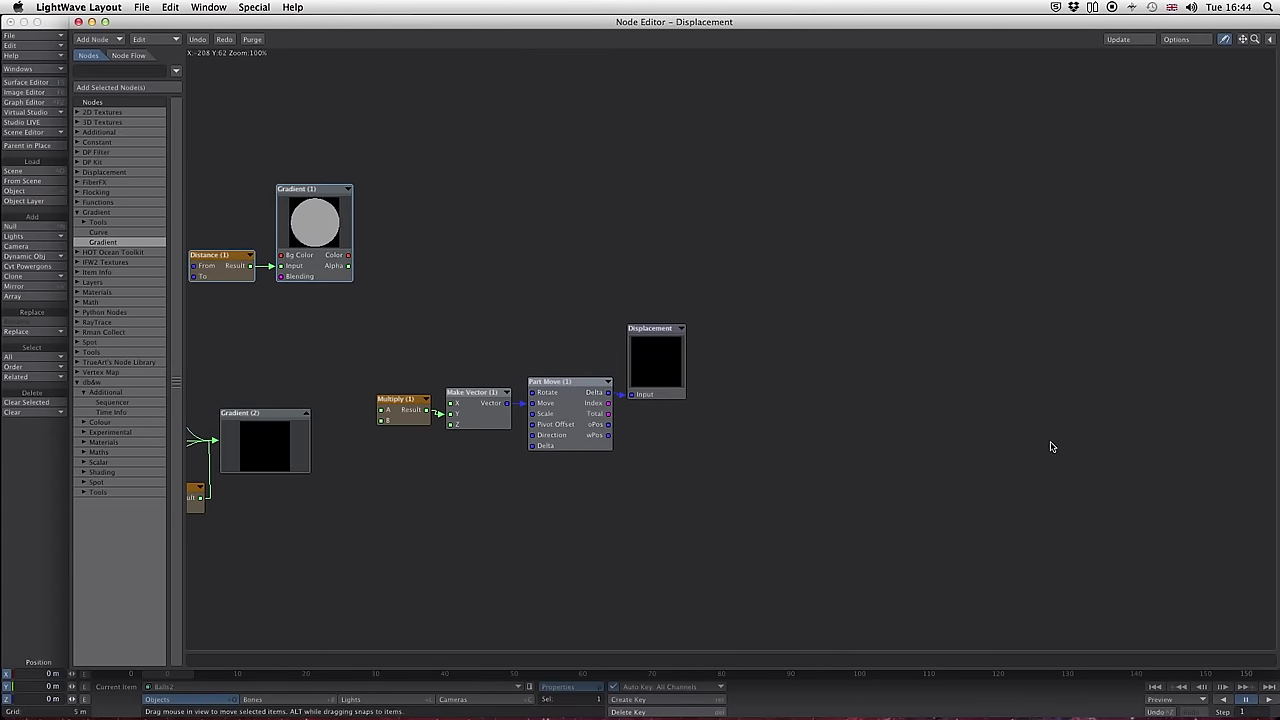
alt+drag(938, 408, 1143, 371)
alt+drag(826, 214, 1123, 157)
alt+drag(1000, 160, 1074, 196)
- Review Gradient (1)'s keys, then connect its Color output directly to Multiply (1) input A and reveal the viewport
double_click(852, 154)
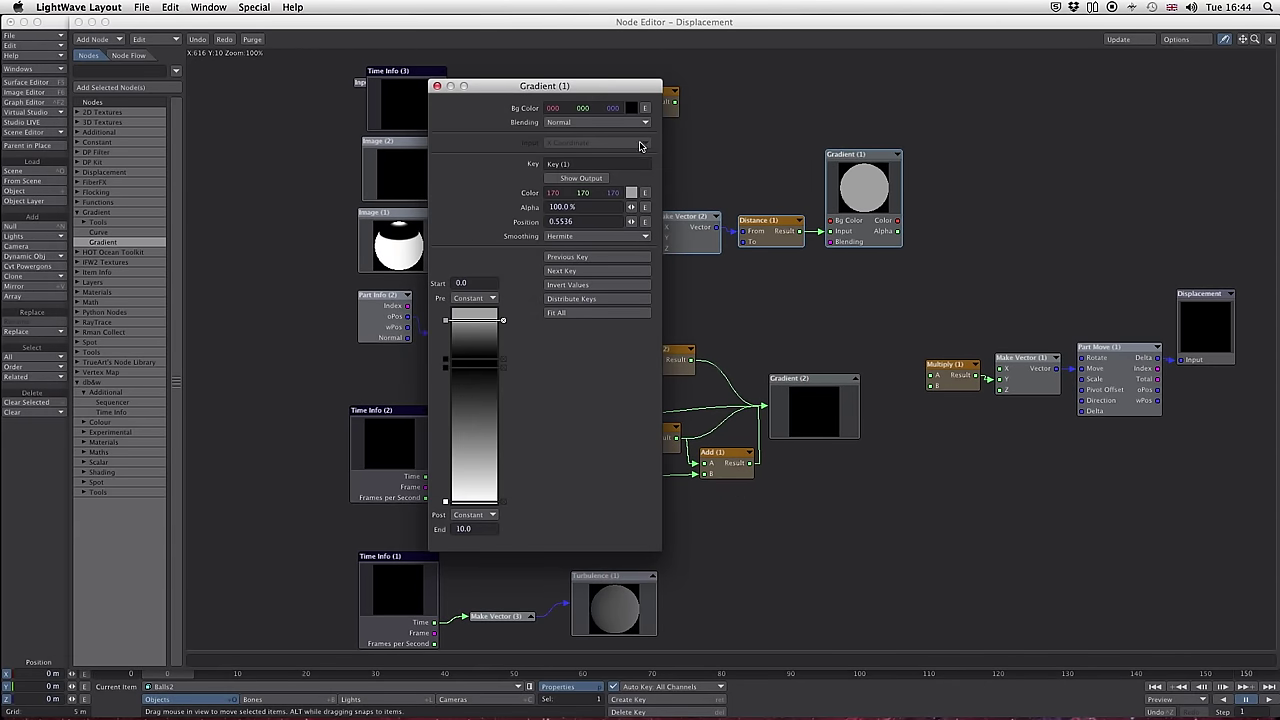
drag(575, 89, 266, 73)
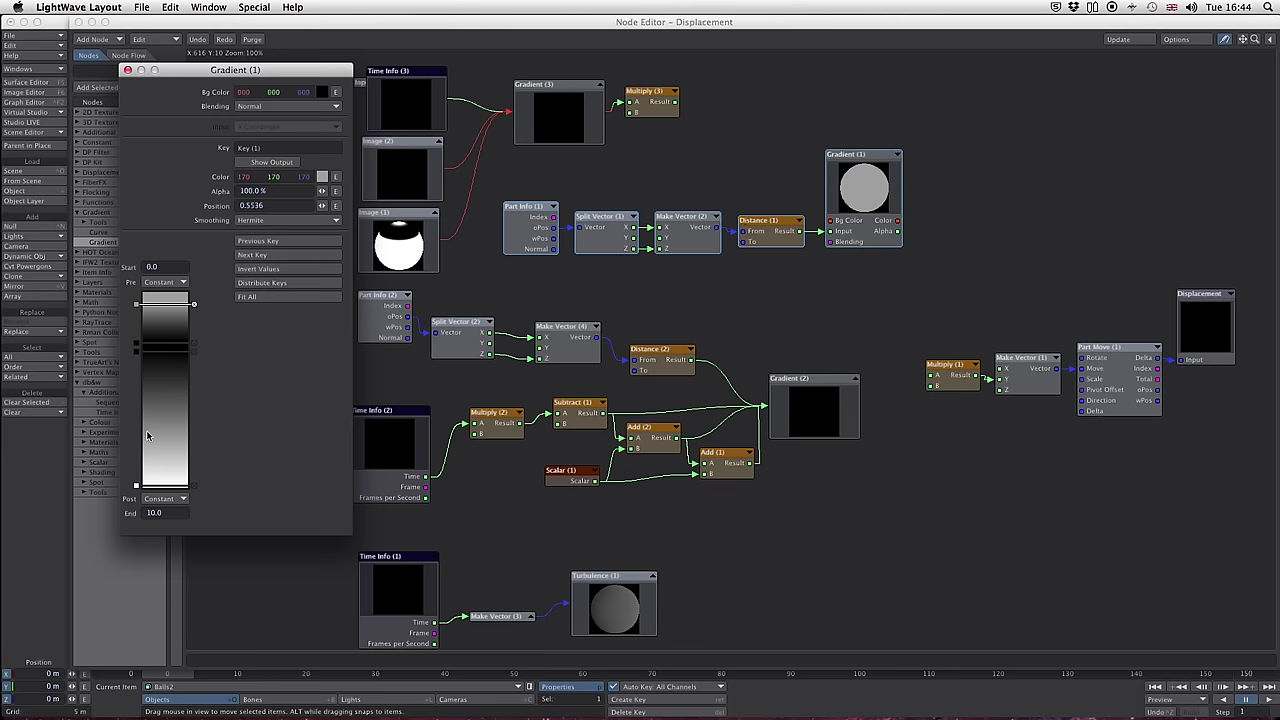
click(127, 70)
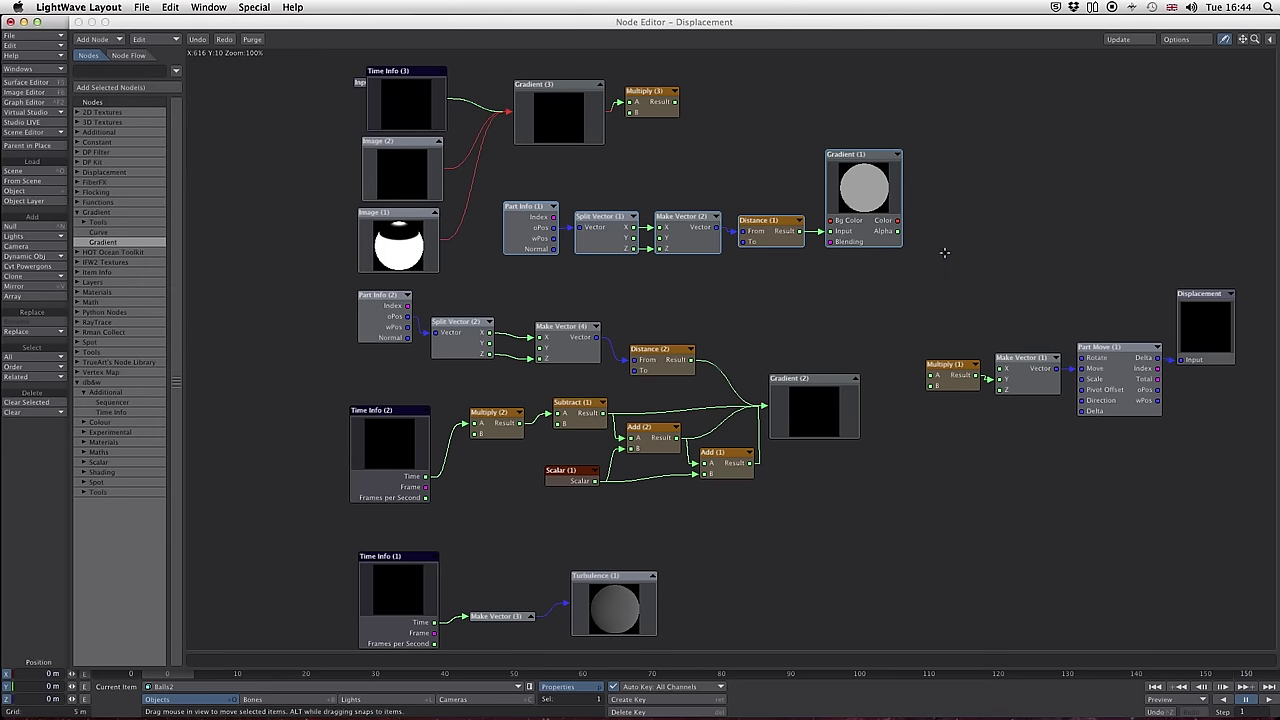
drag(897, 220, 945, 377)
drag(1014, 23, 649, 8)
drag(880, 664, 665, 640)
drag(359, 33, 471, 21)
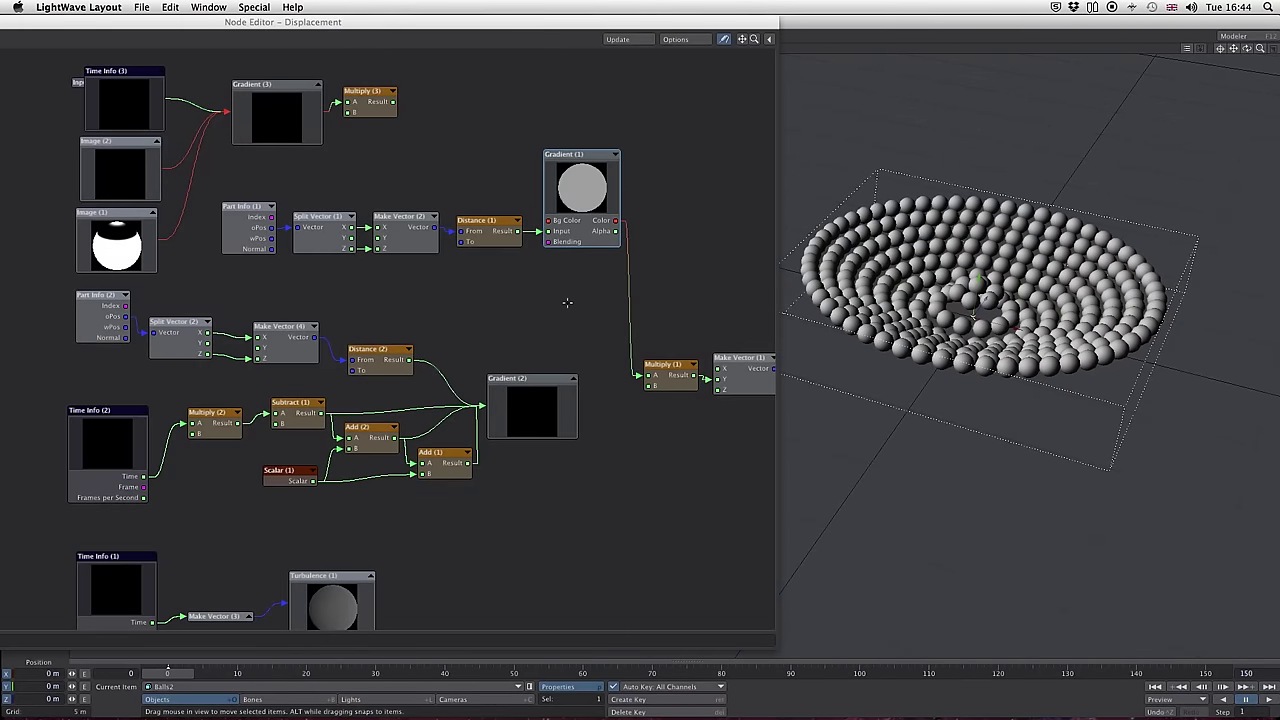
- Disconnect Gradient (1) from Multiply (1) and place a scalar math Add node between them
click(267, 87)
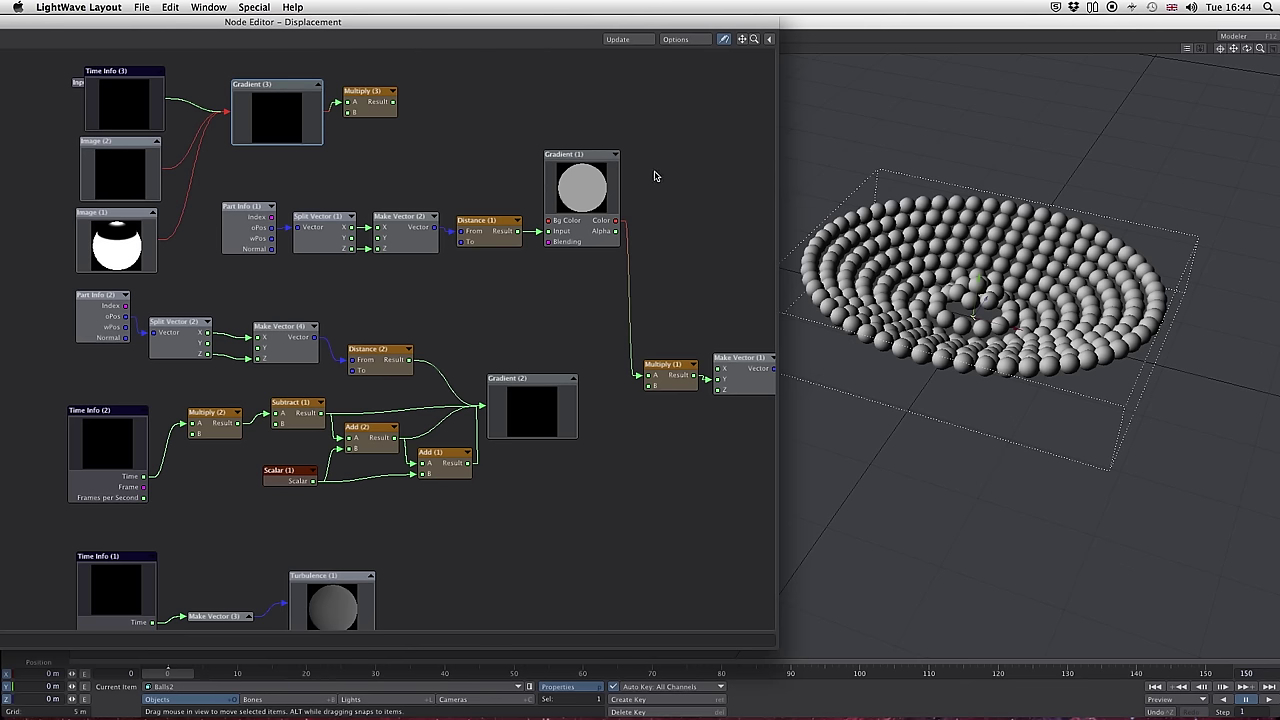
drag(636, 378, 612, 345)
drag(292, 22, 523, 12)
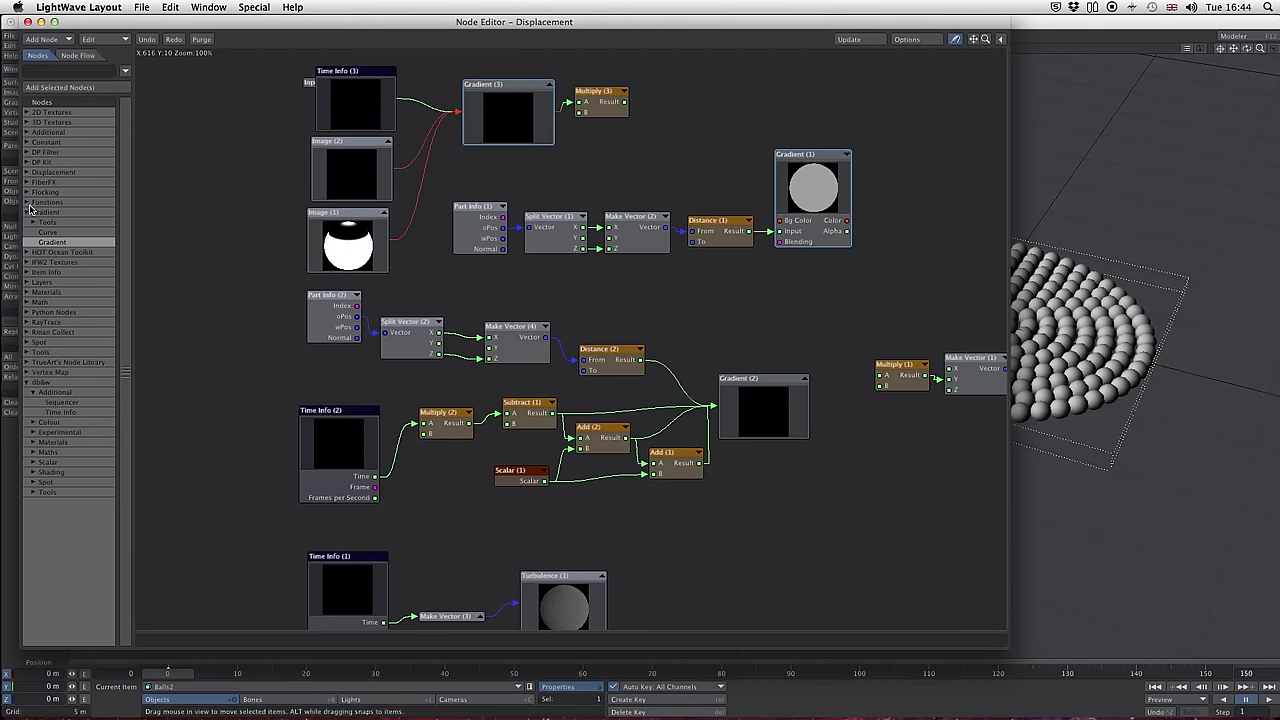
click(28, 211)
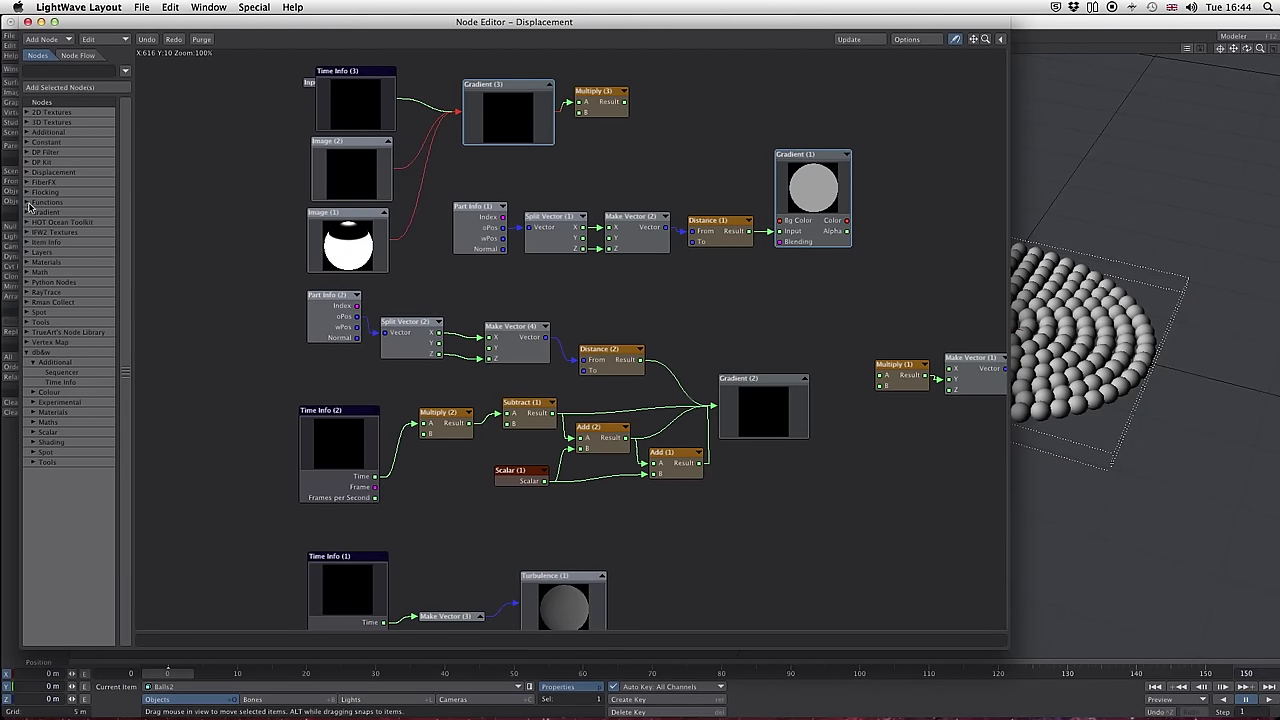
click(25, 272)
double_click(72, 302)
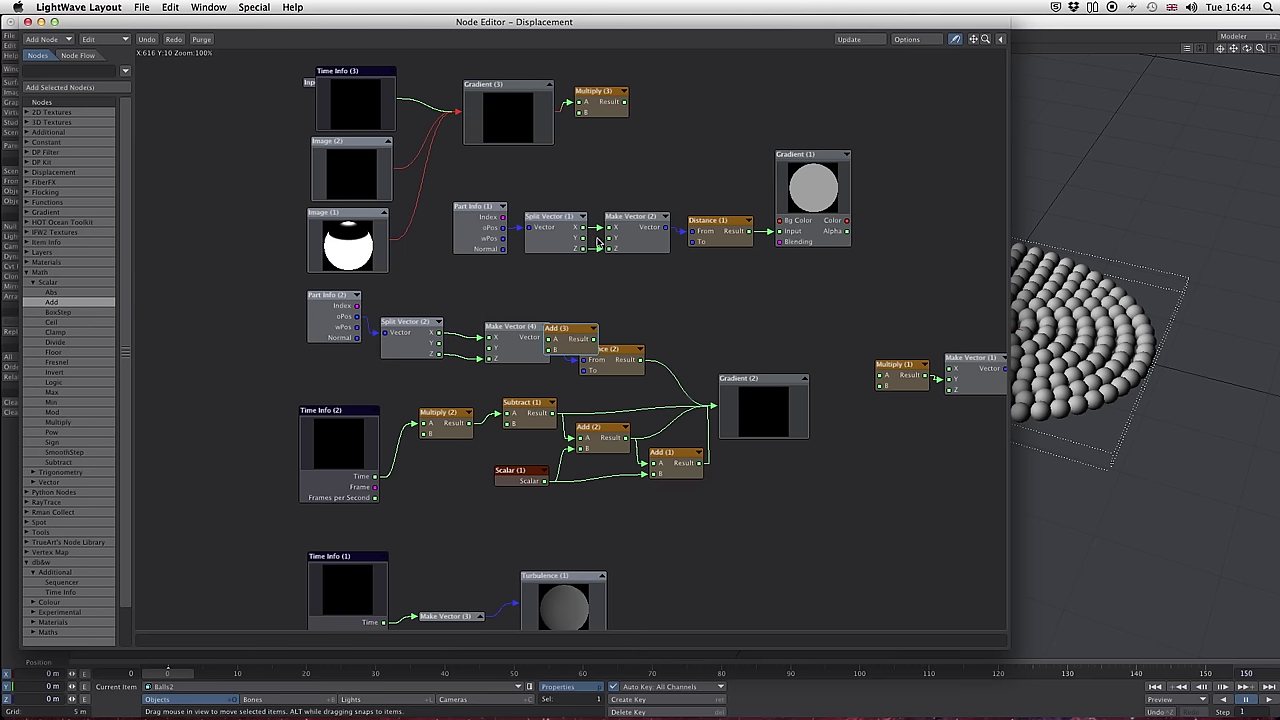
drag(583, 328, 810, 302)
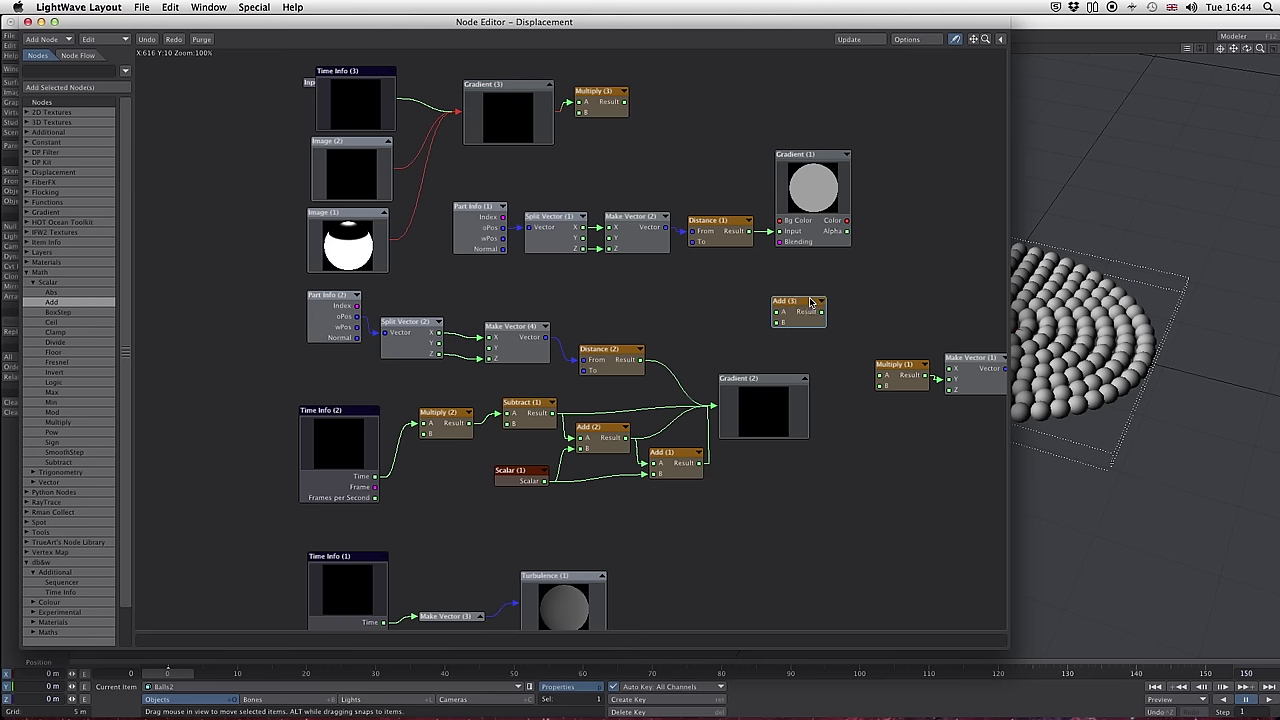
- Expand Turbulence (1), feed Gradient (1)'s and Turbulence (1)'s Color into Add (3) inputs A and B, and connect its Result to Multiply (1) input A
drag(781, 31, 661, 28)
drag(449, 576, 559, 557)
drag(680, 304, 740, 305)
click(595, 558)
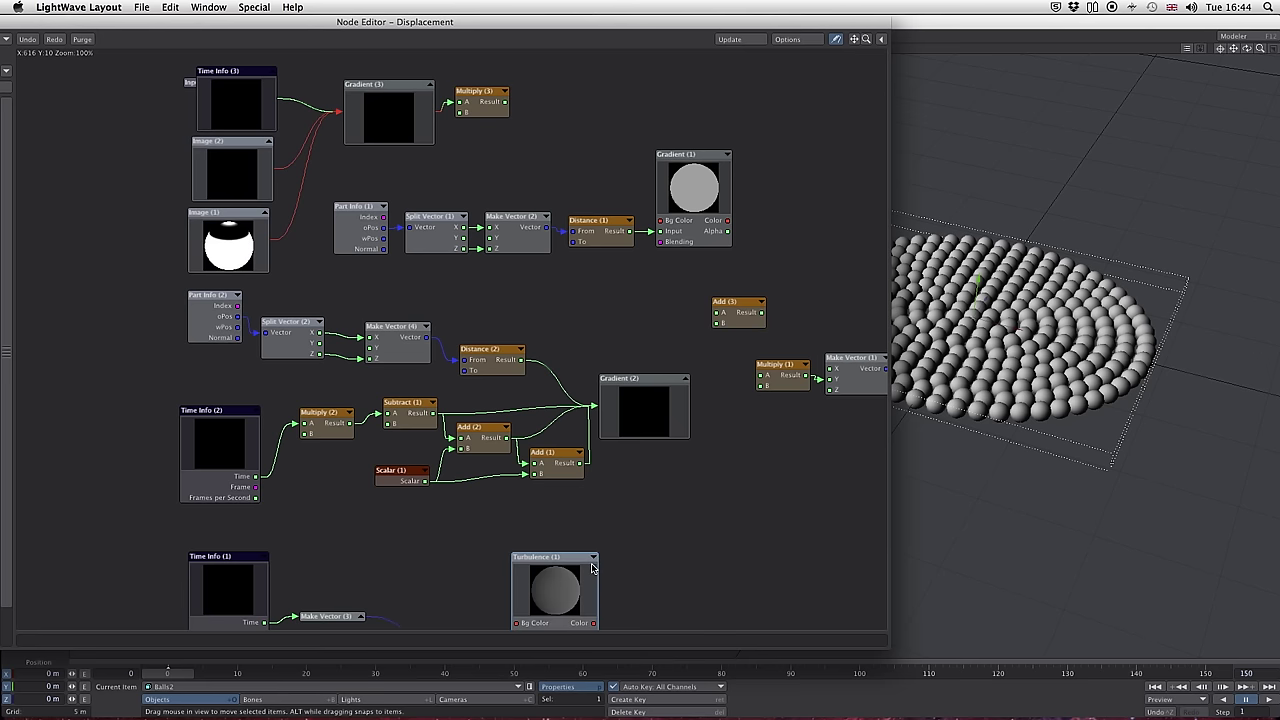
drag(593, 623, 714, 315)
drag(727, 221, 769, 375)
- Scrub the timeline to frame 50 and examine the combined gradient and turbulence displacement on the balls
drag(710, 30, 551, 30)
drag(181, 676, 513, 676)
drag(377, 27, 424, 10)
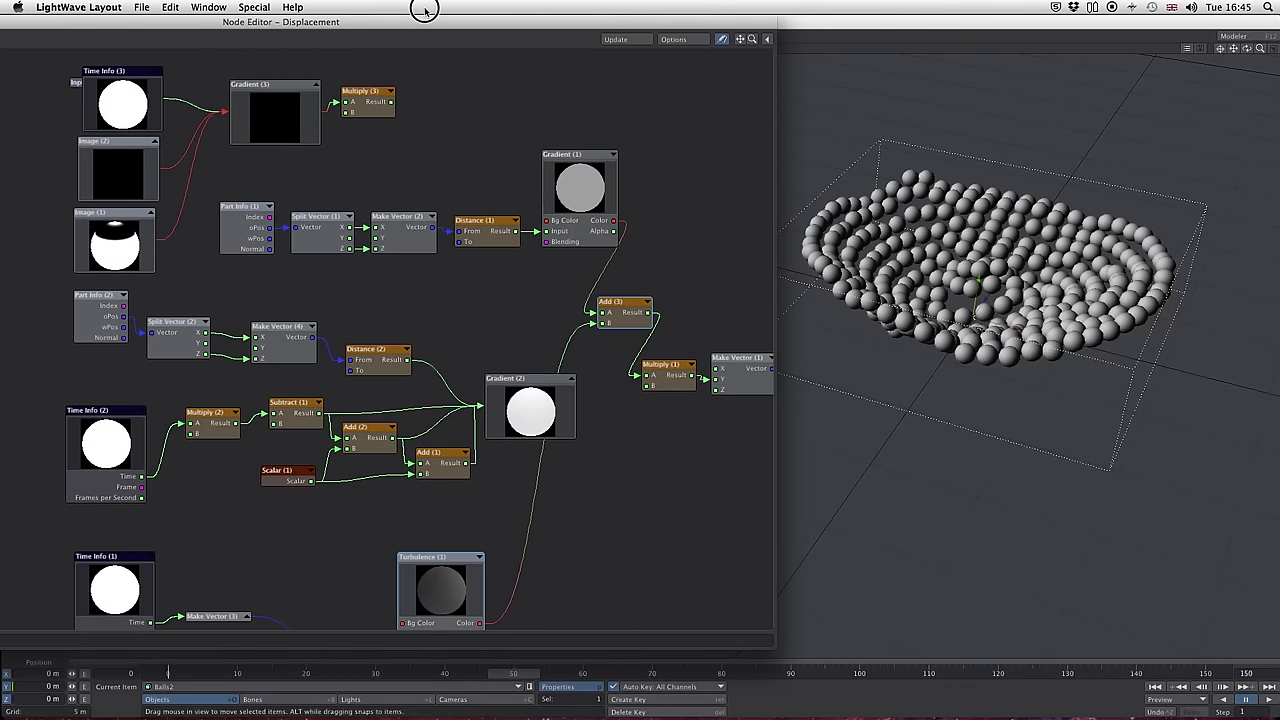
drag(486, 23, 586, 22)
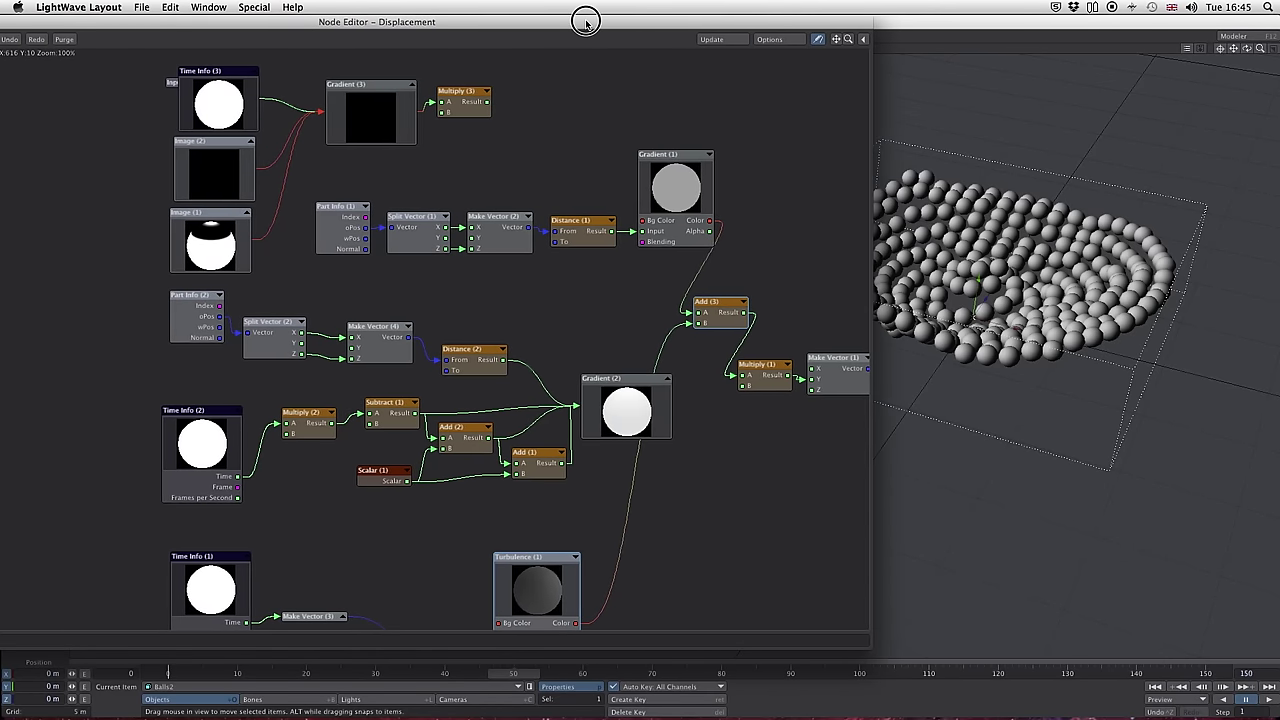